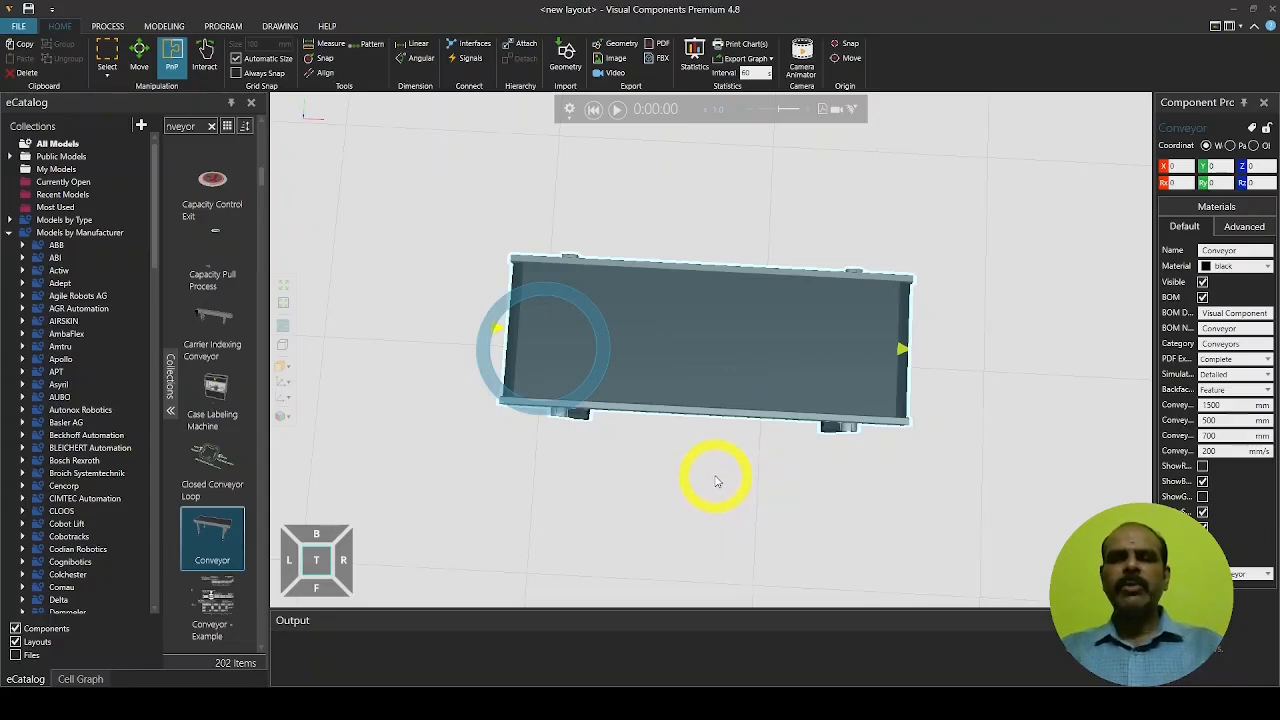
# Place a Feeder from Visual Components > PM Flow Components at the conveyor's left end
pyautogui.moveTo(714, 471)
pyautogui.mouseDown(button='right')
pyautogui.moveTo(709, 451)
pyautogui.moveTo(718, 456)
pyautogui.mouseUp(button='right')
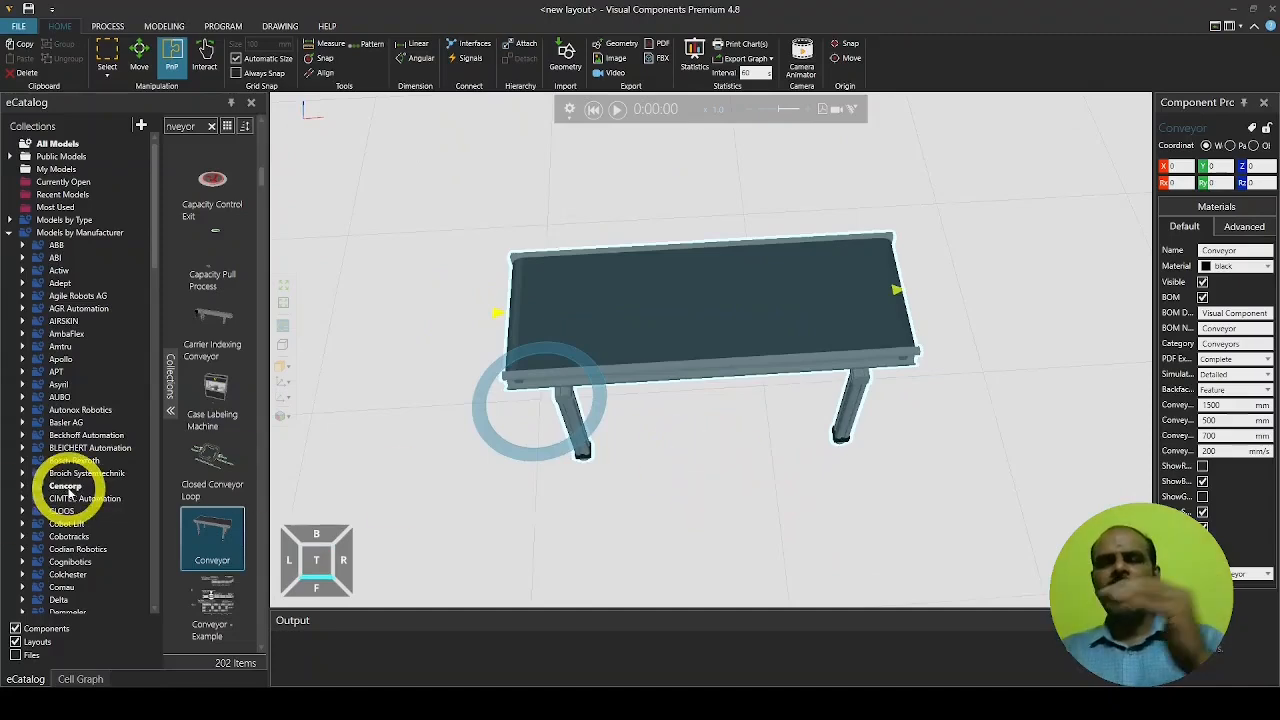
pyautogui.scroll(-10, 60, 470)
pyautogui.scroll(-9, 66, 465)
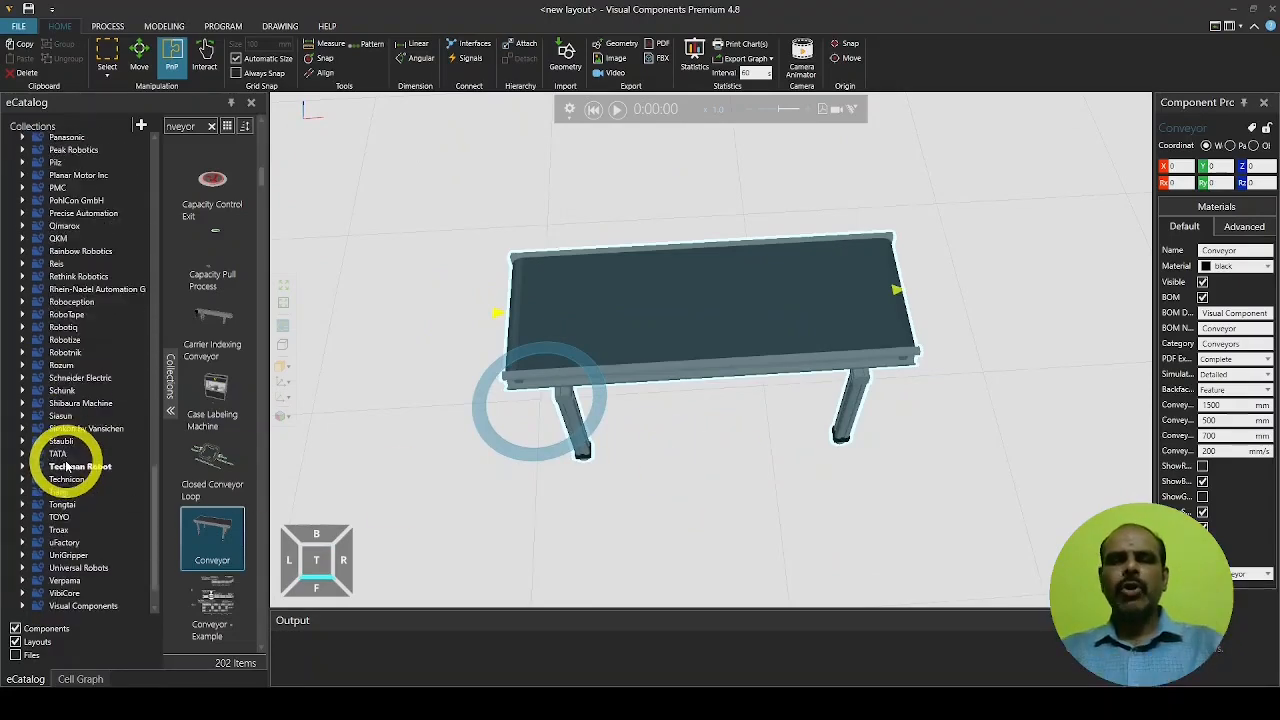
pyautogui.click(82, 566)
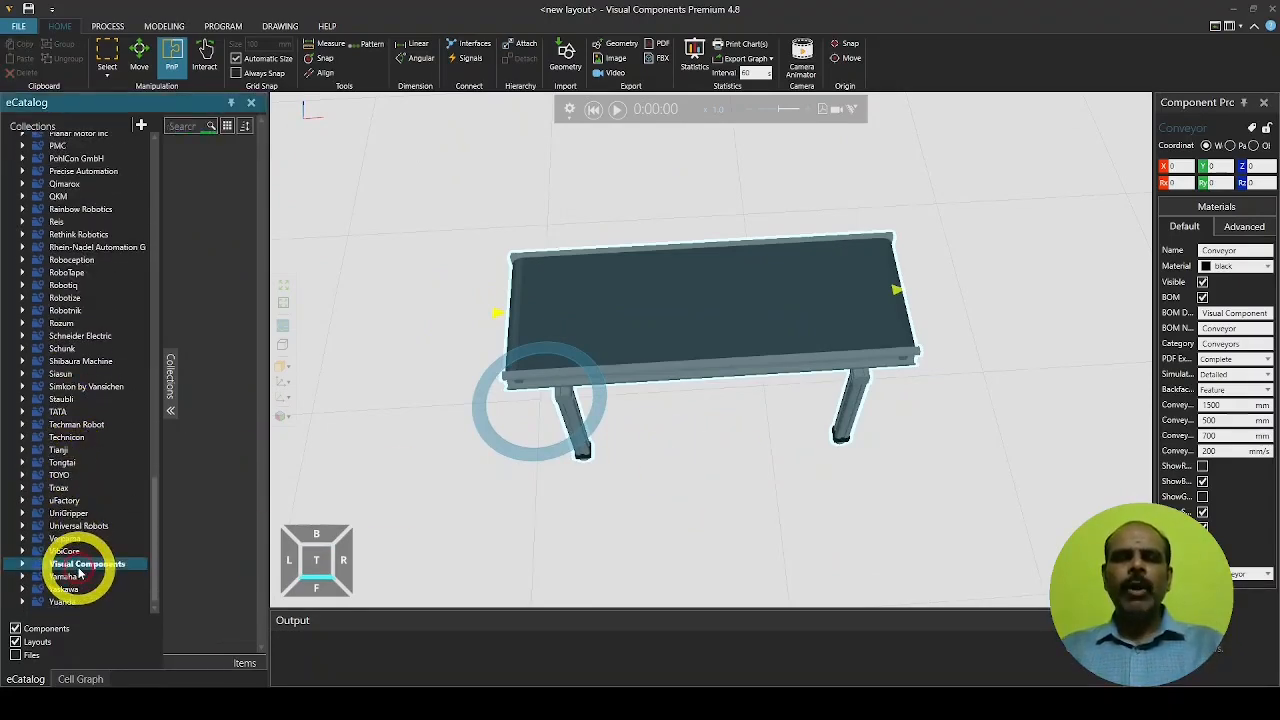
pyautogui.click(24, 566)
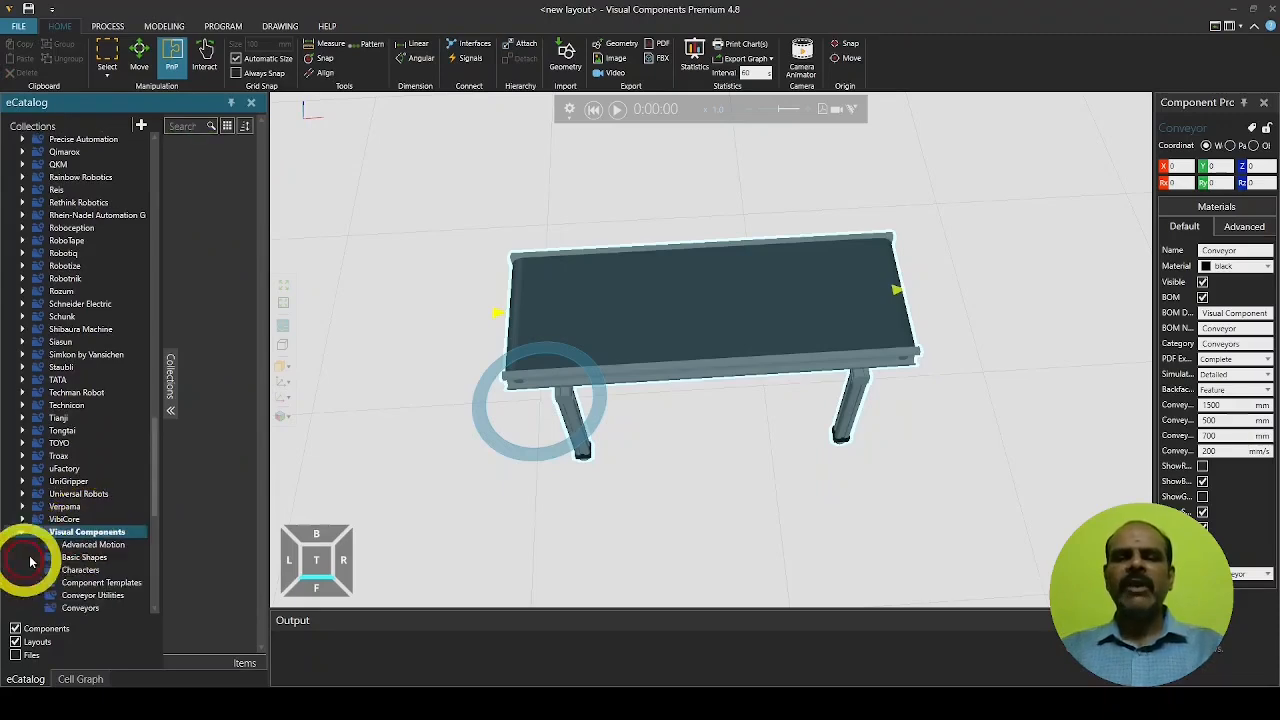
pyautogui.scroll(-10, 126, 518)
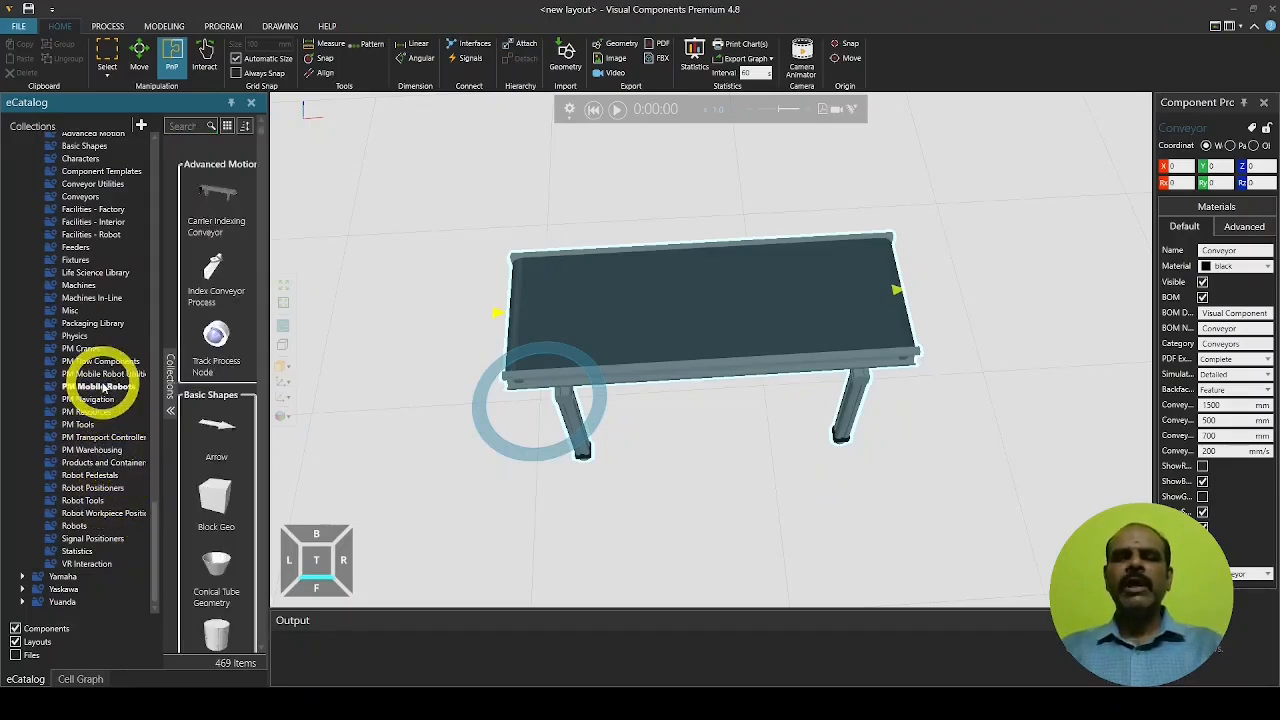
pyautogui.click(104, 361)
pyautogui.moveTo(213, 250); pyautogui.dragTo(585, 382)
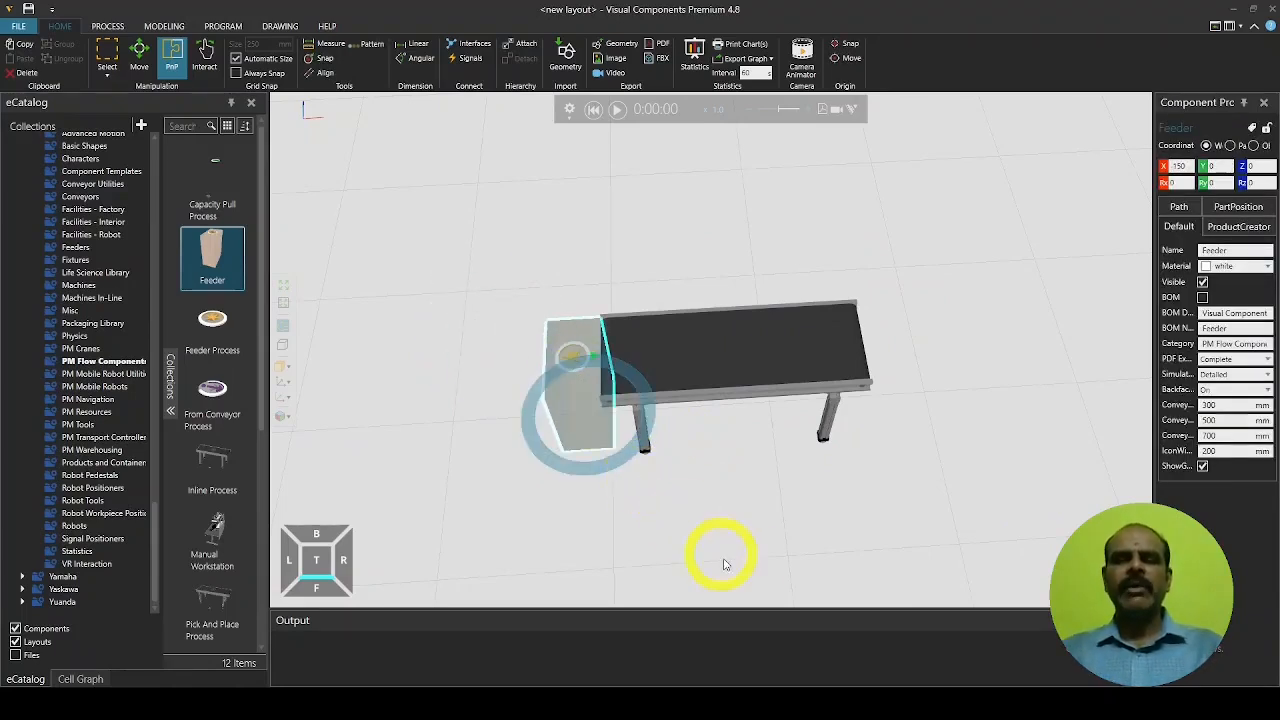
# Add a From Conveyor Process and move it to the first conveyor's right end
pyautogui.click(764, 522)
pyautogui.doubleClick(213, 390)
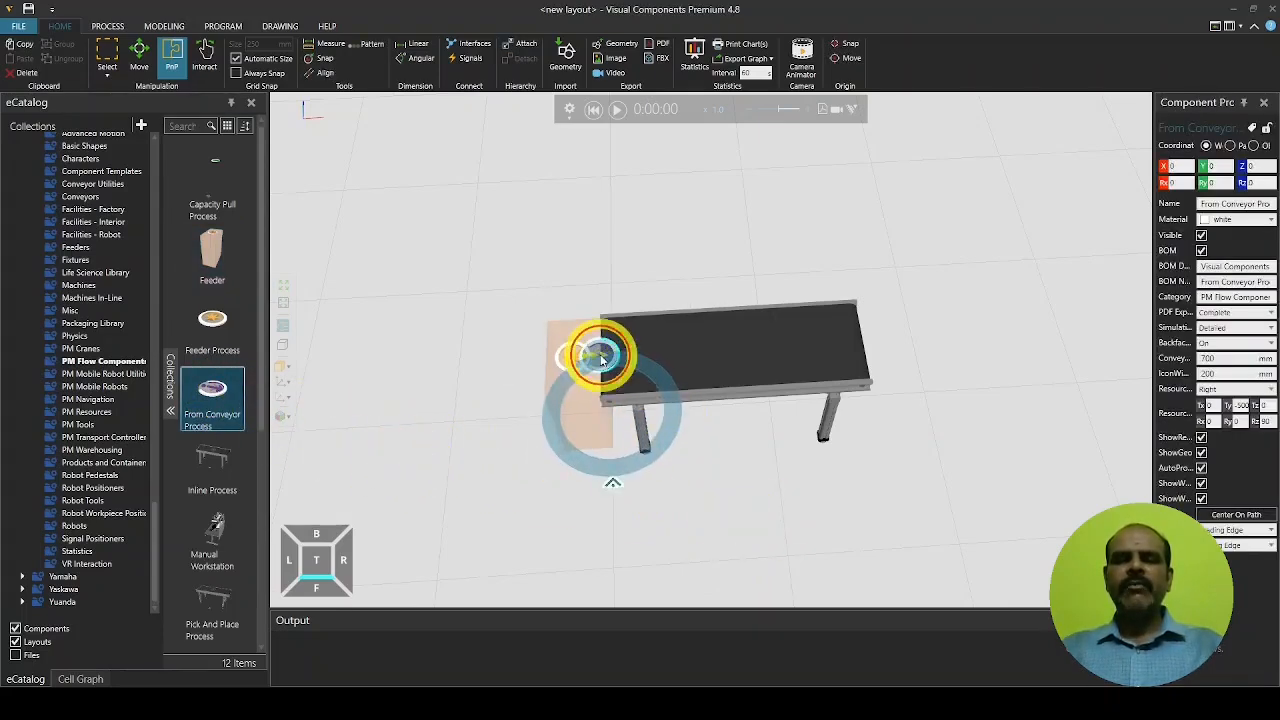
pyautogui.moveTo(594, 349); pyautogui.dragTo(834, 338)
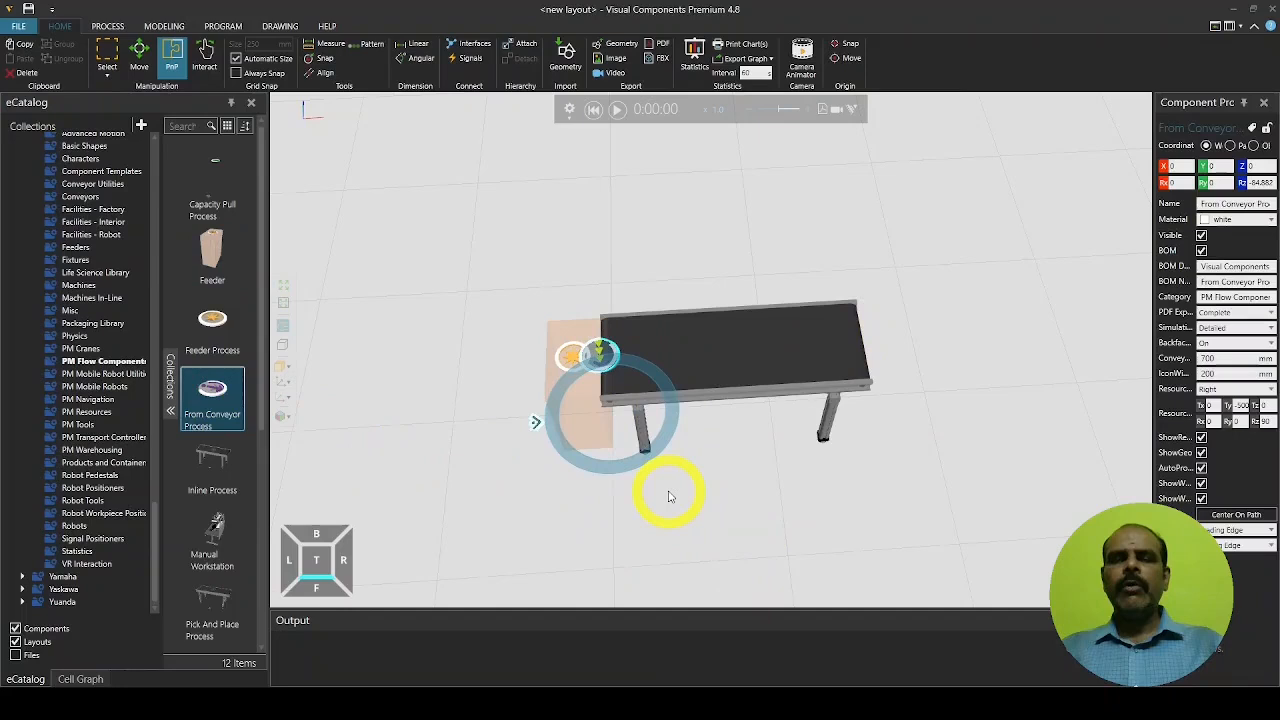
pyautogui.hotkey('ctrl', 'z')
pyautogui.click(608, 296)
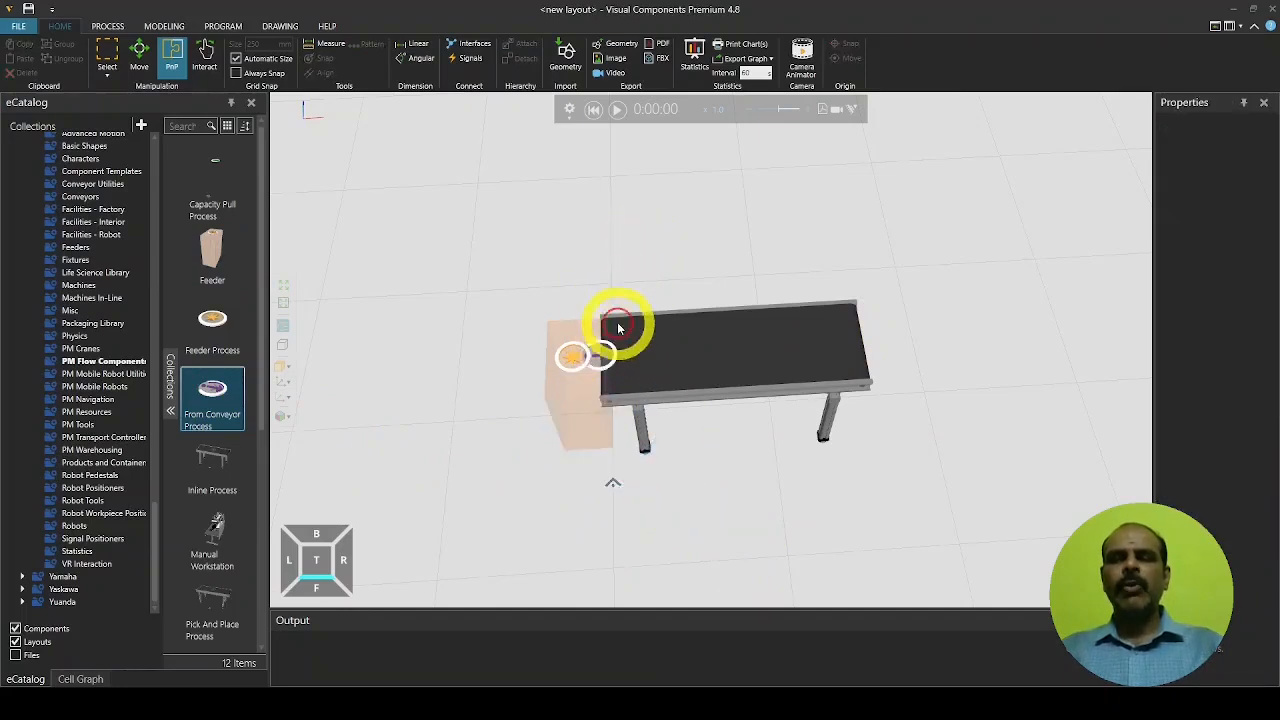
pyautogui.moveTo(600, 355); pyautogui.dragTo(836, 341)
pyautogui.click(963, 417)
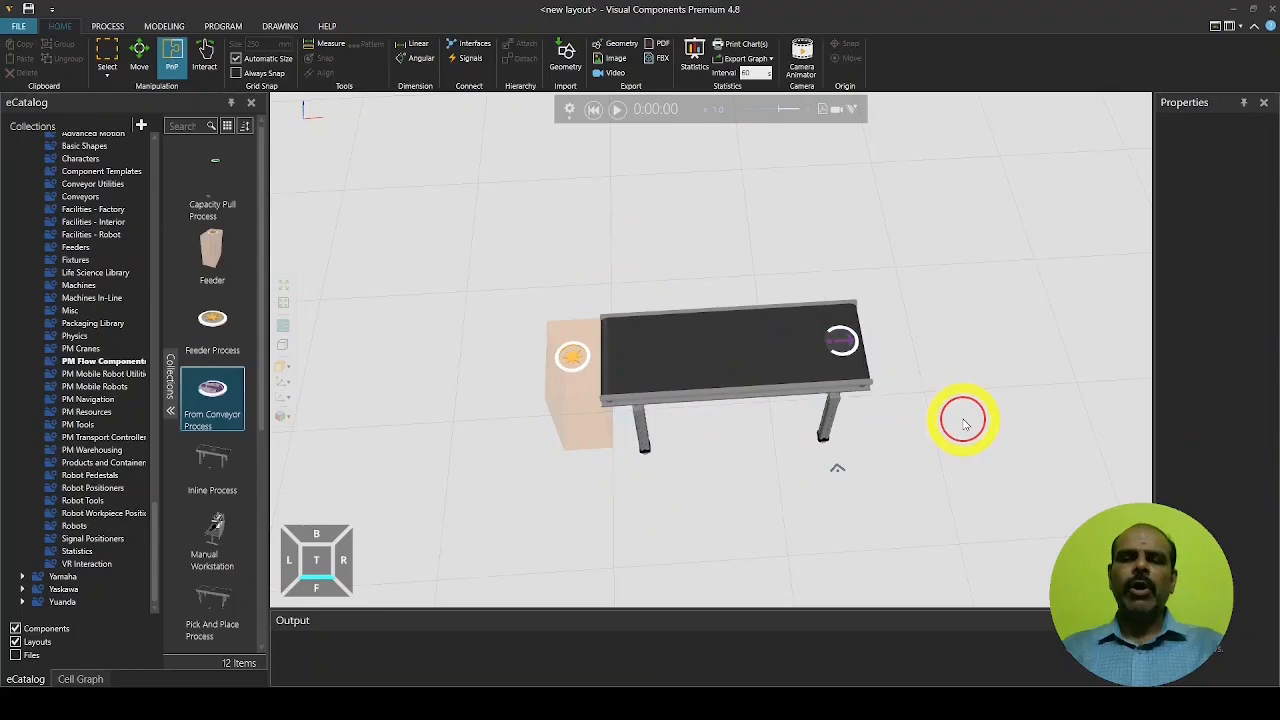
# Copy the conveyor, pull the copy to the right, and delete its copied process
pyautogui.click(760, 388)
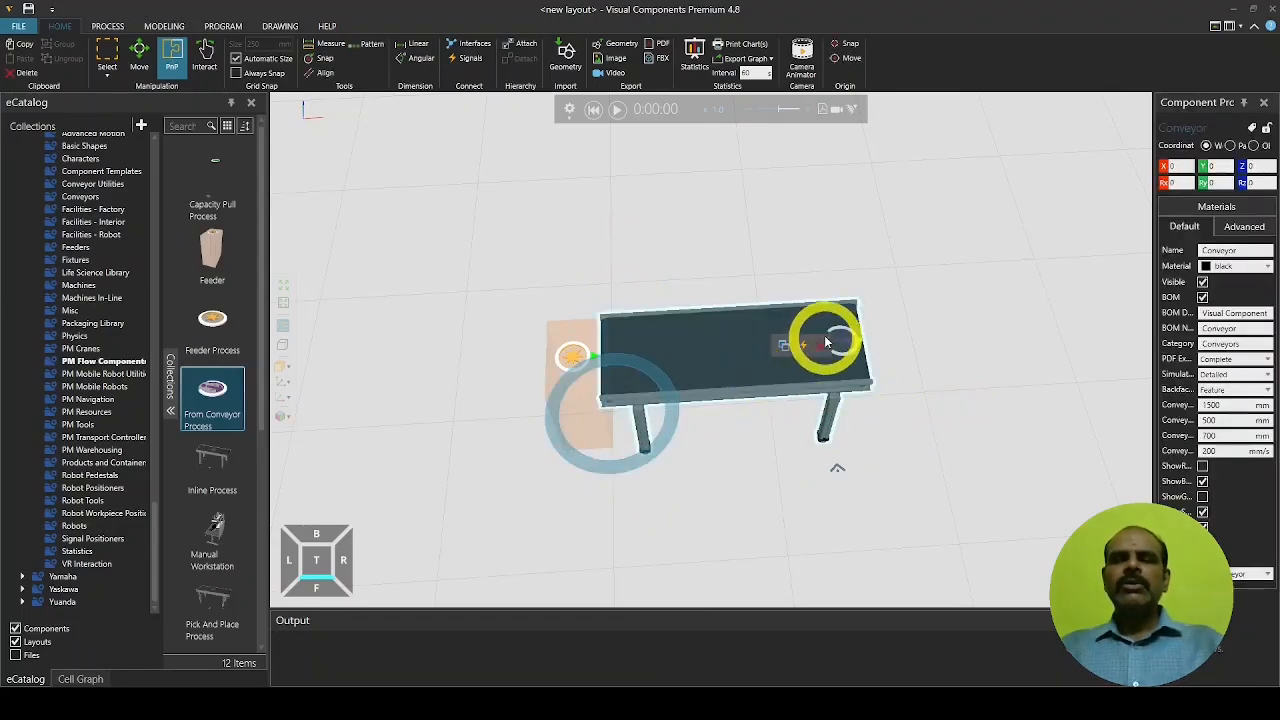
pyautogui.hotkey('ctrl', 'c')
pyautogui.hotkey('ctrl', 'v')
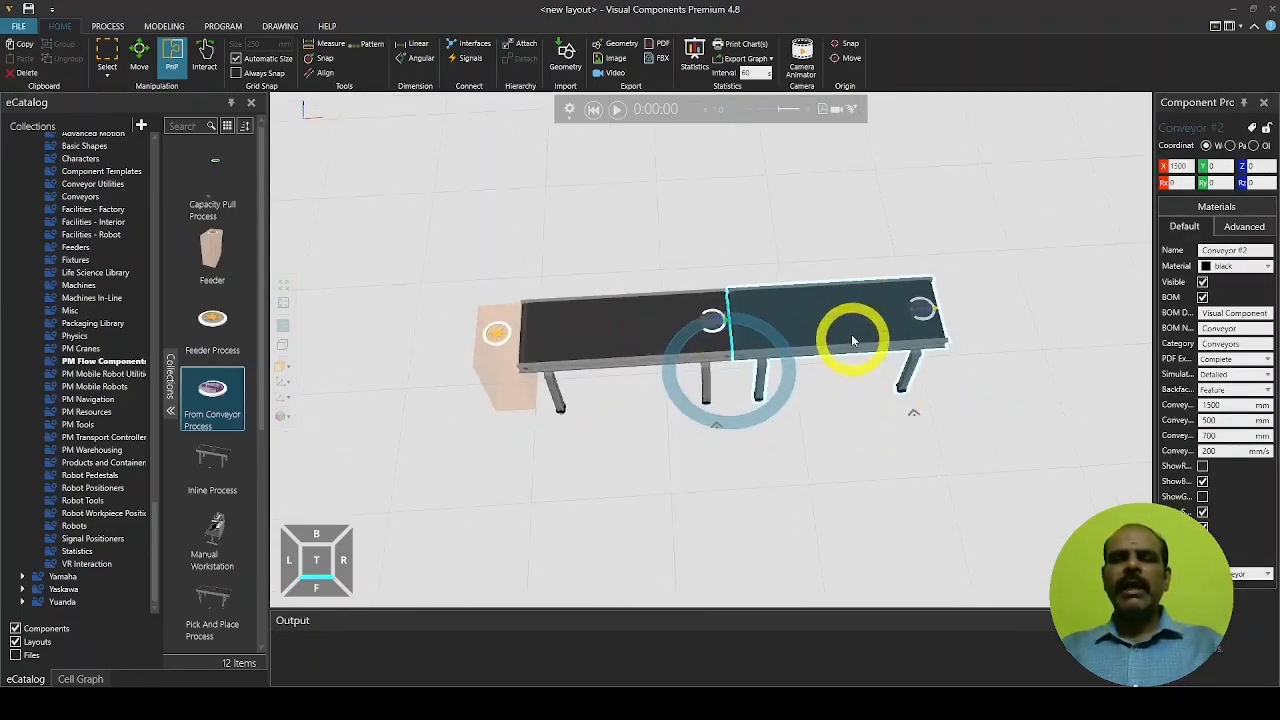
pyautogui.moveTo(838, 322); pyautogui.dragTo(944, 316)
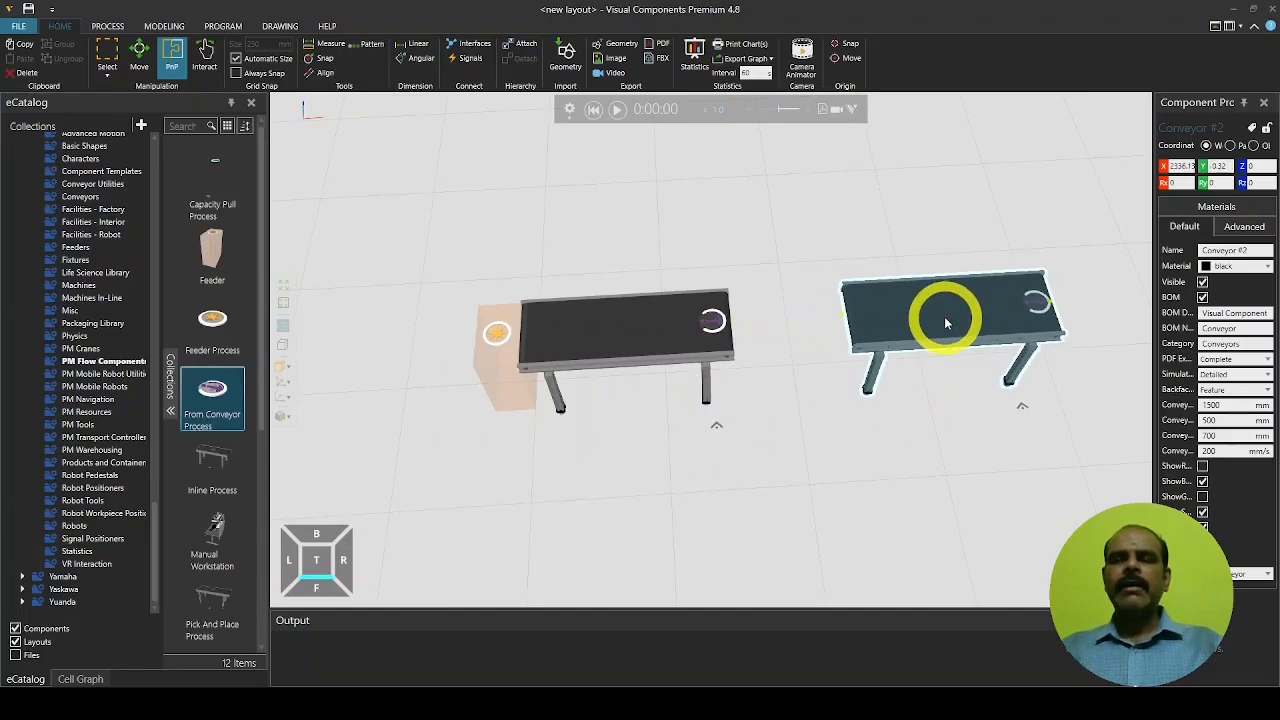
pyautogui.click(1008, 445)
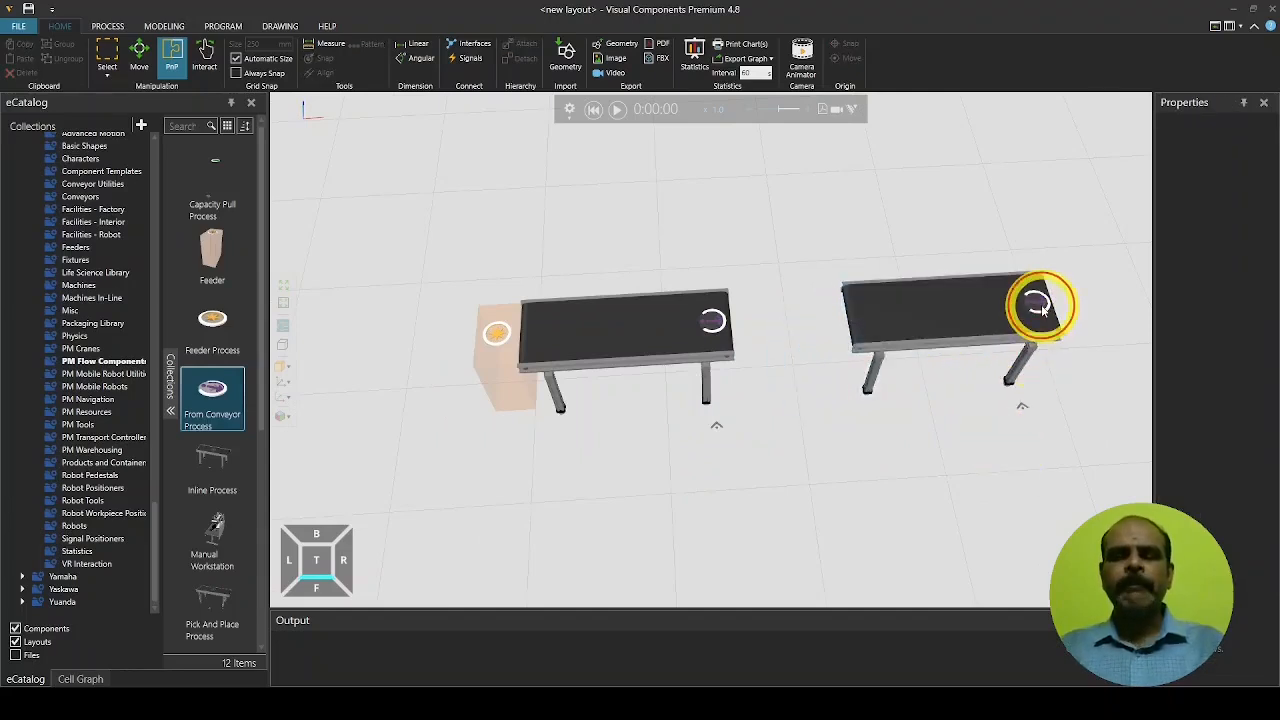
pyautogui.click(1041, 309)
pyautogui.press('Delete')
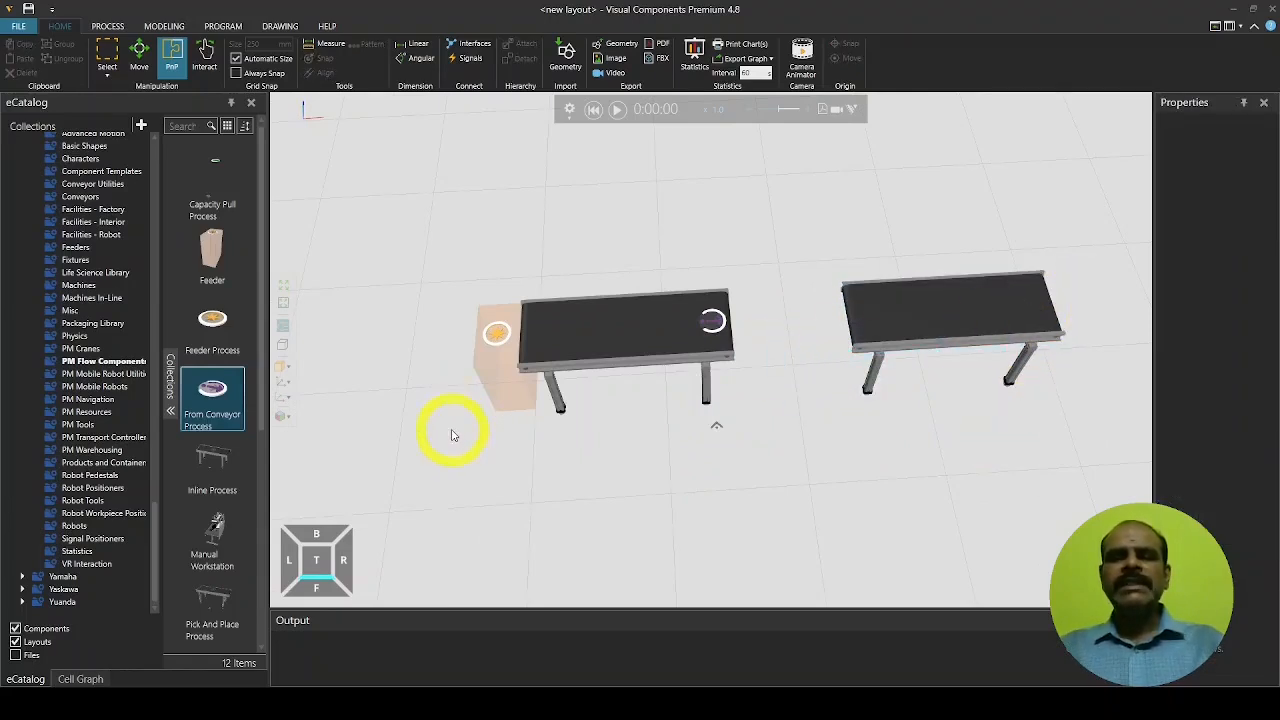
# Add a To Conveyor Process from the catalog to the layout
pyautogui.scroll(-3, 218, 493)
pyautogui.scroll(-1, 218, 493)
pyautogui.doubleClick(212, 540)
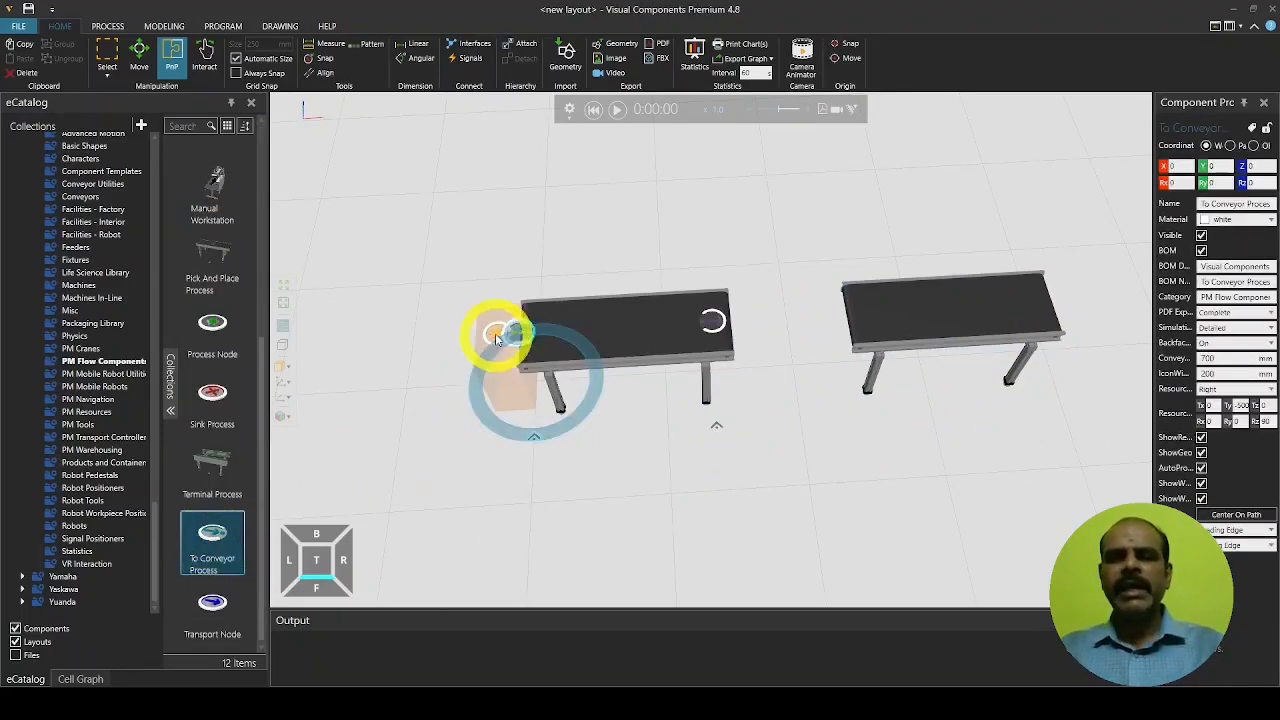
# Rotate the To Conveyor Process to about -110°
pyautogui.moveTo(540, 340); pyautogui.dragTo(986, 314)
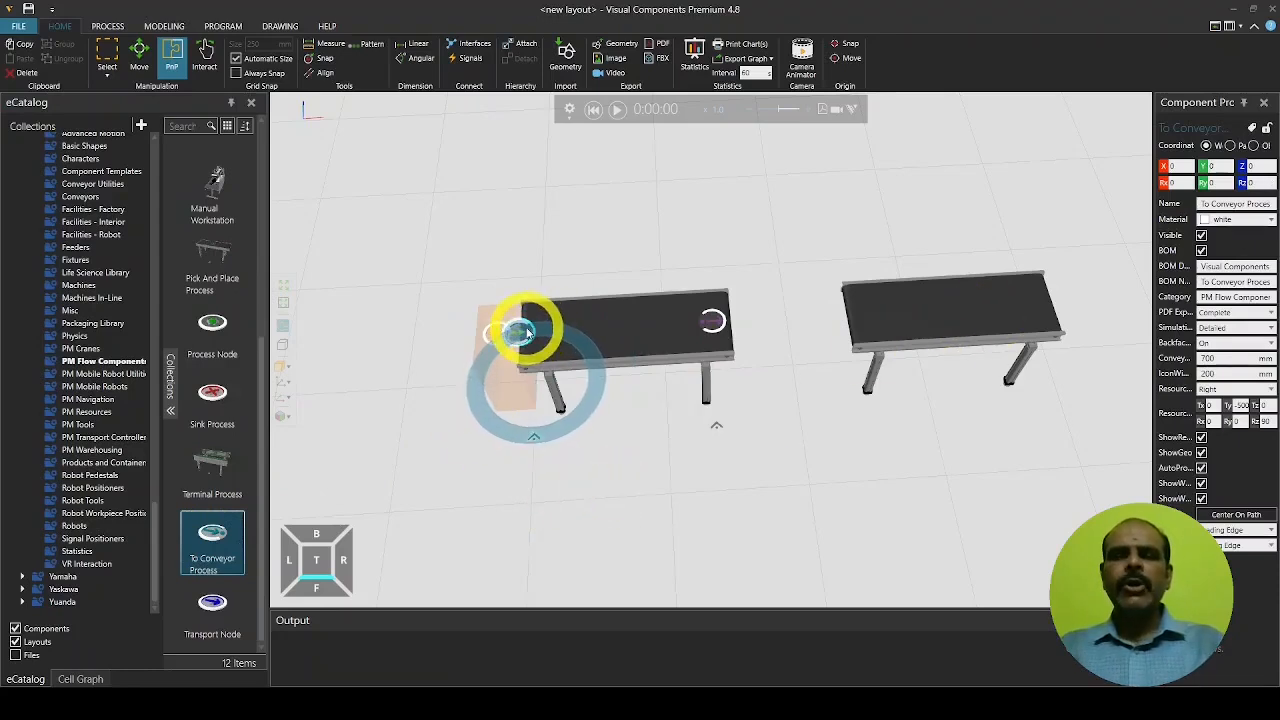
pyautogui.moveTo(523, 323); pyautogui.dragTo(557, 391)
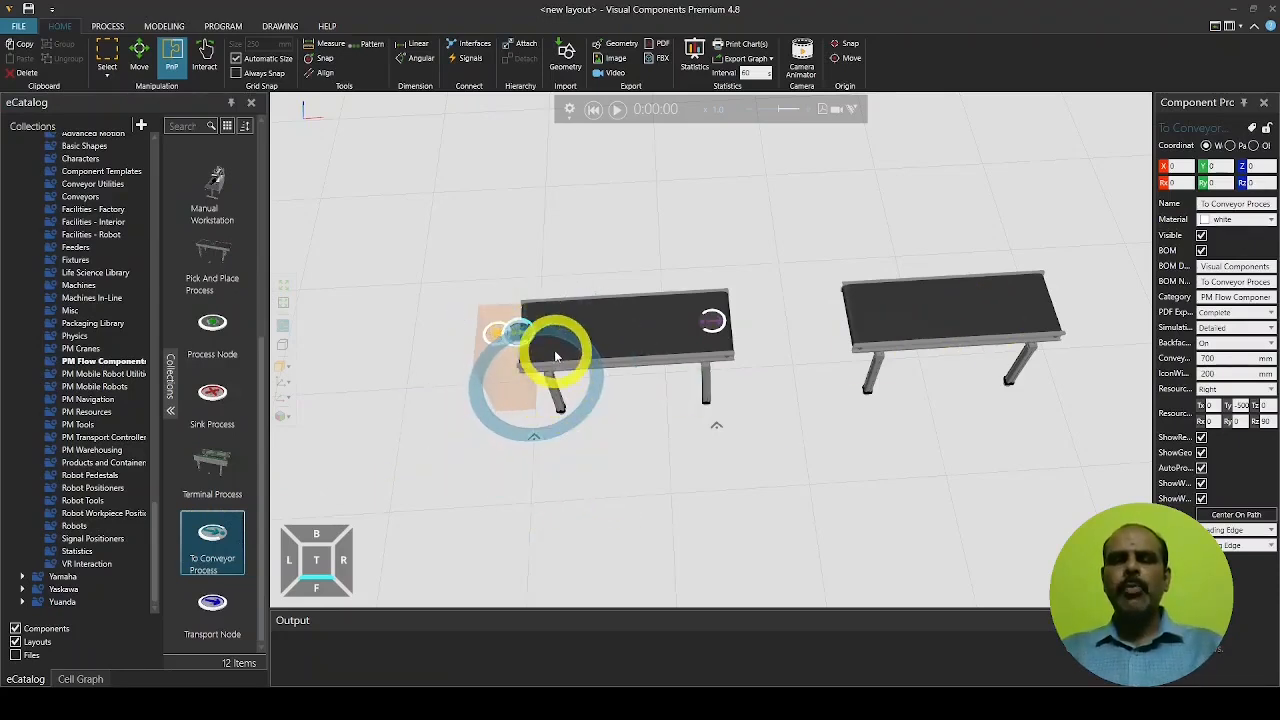
pyautogui.click(534, 297)
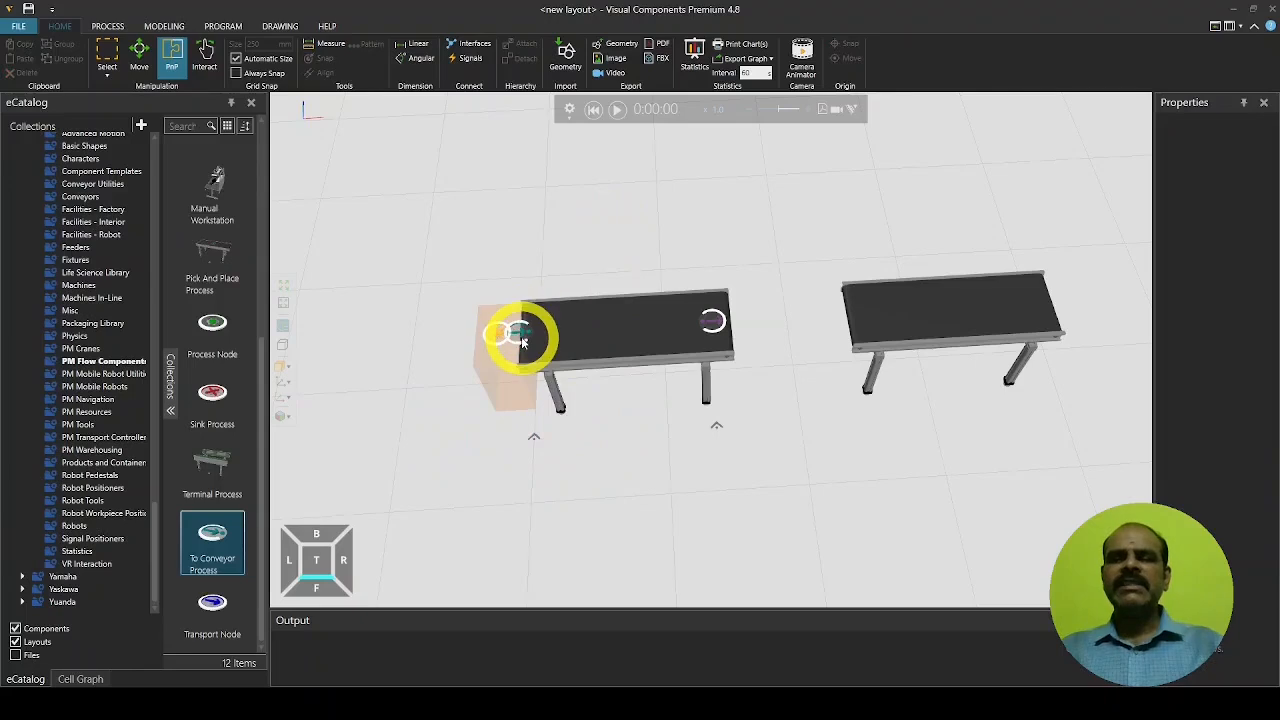
pyautogui.click(518, 332)
pyautogui.moveTo(520, 333); pyautogui.dragTo(652, 383)
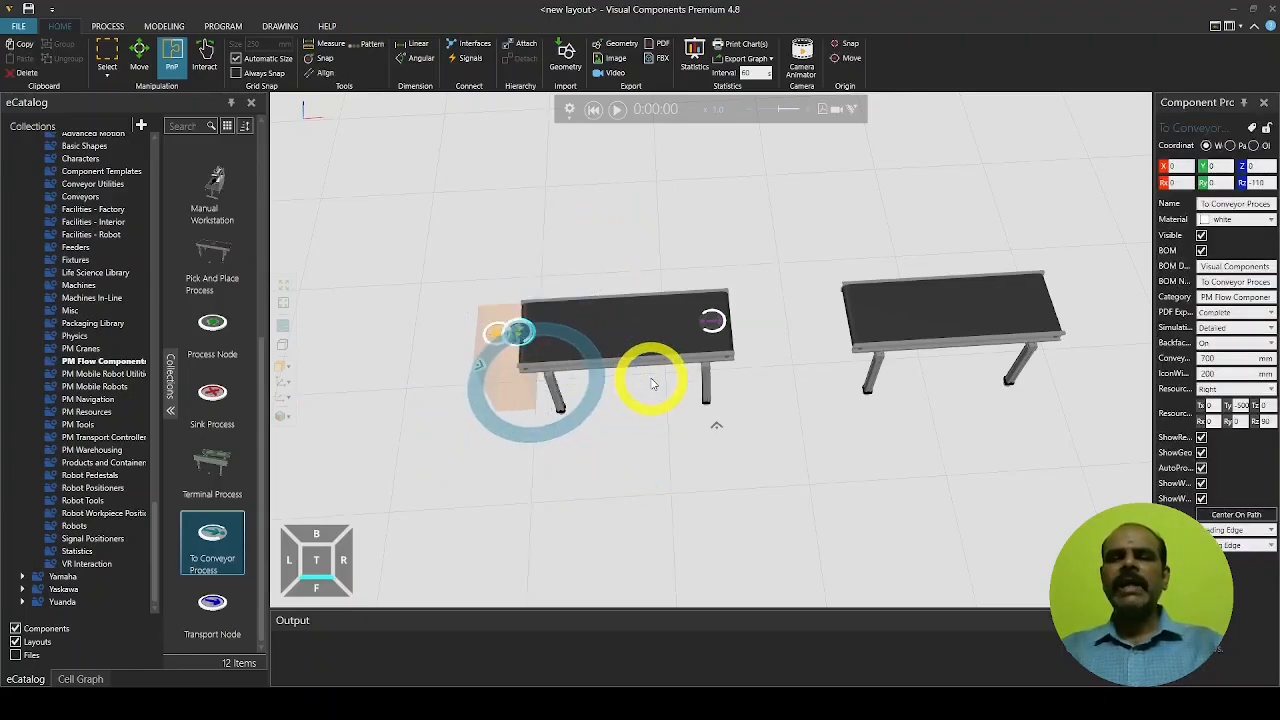
pyautogui.click(650, 377)
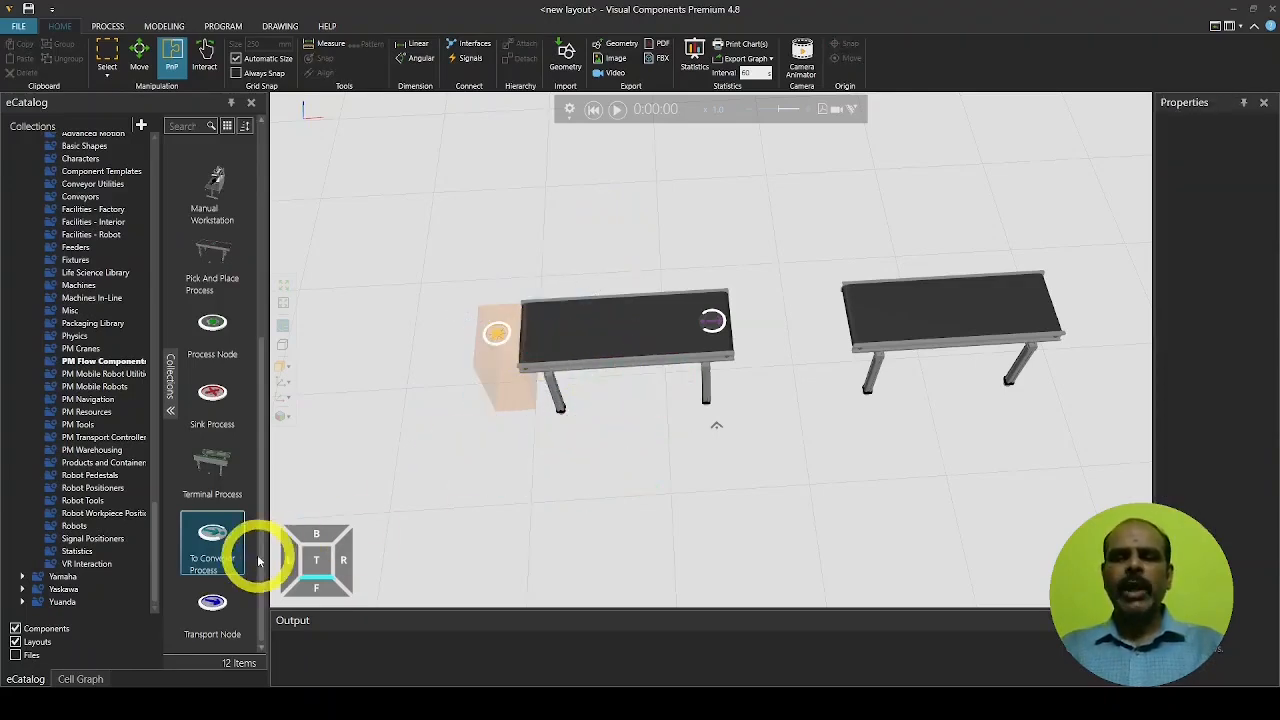
pyautogui.scroll(-3, 635, 470)
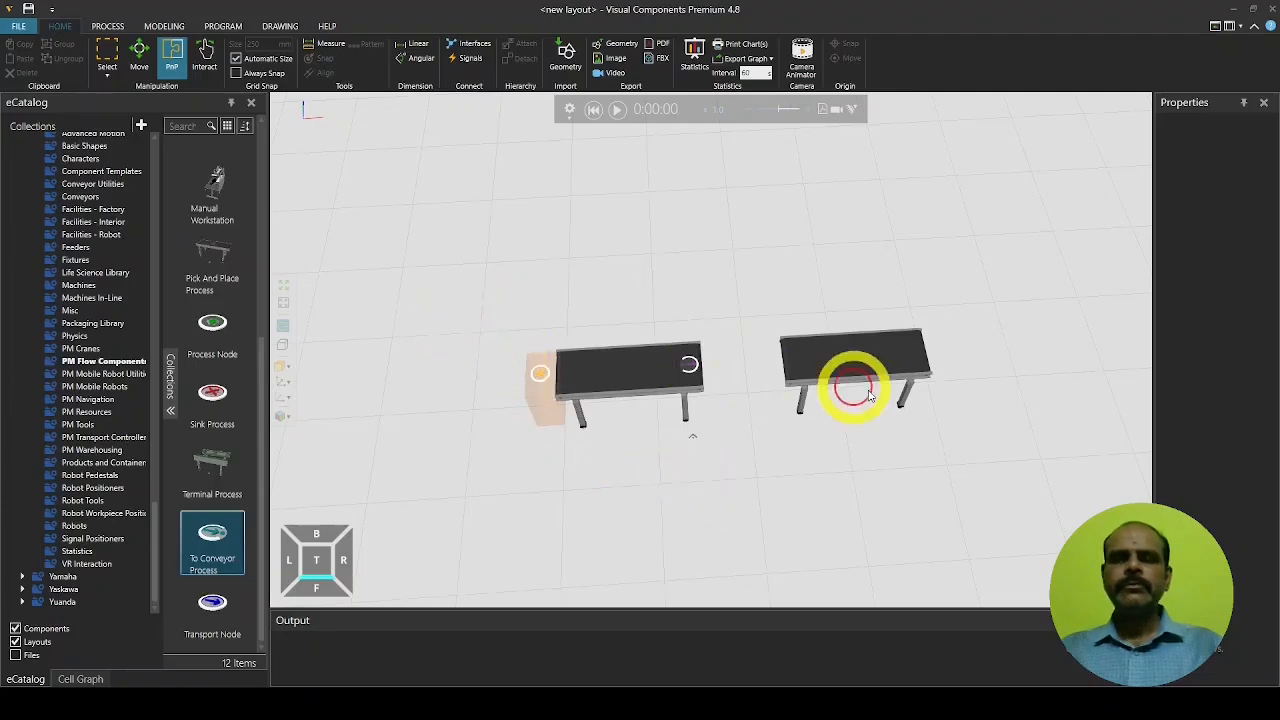
# Move the To Conveyor Process to the second conveyor's right end and view both conveyors
pyautogui.click(139, 55)
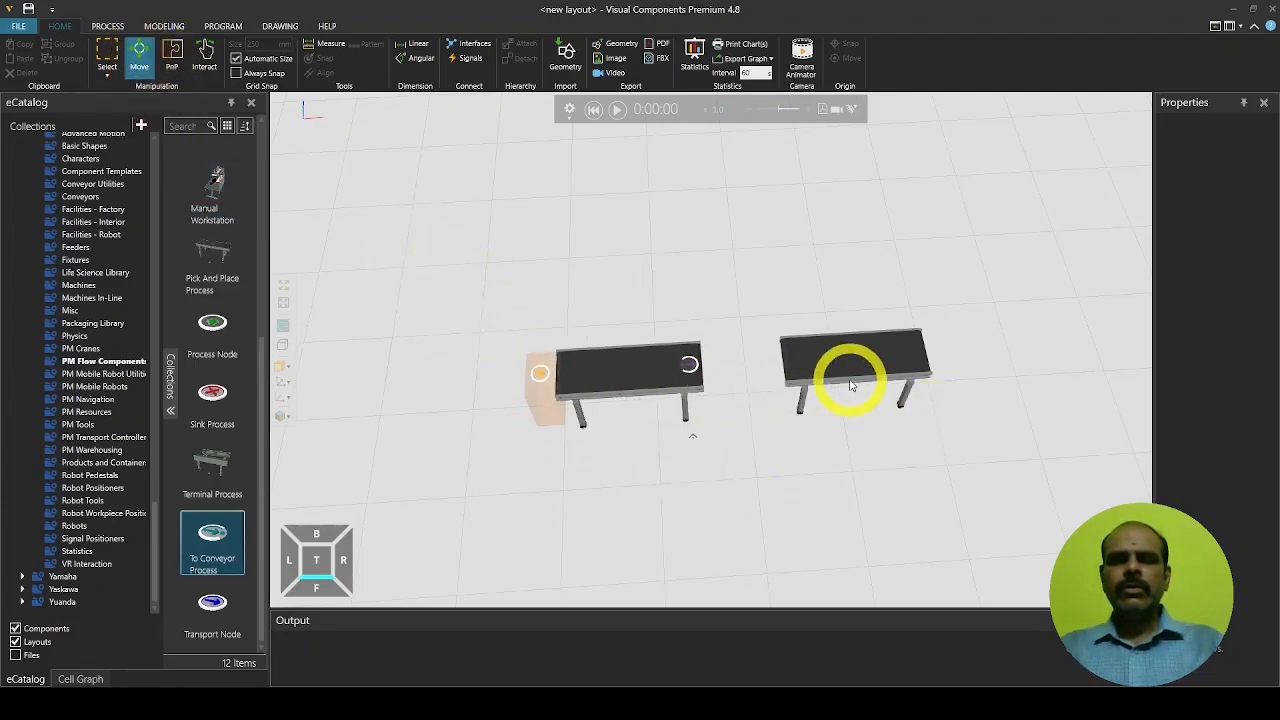
pyautogui.doubleClick(212, 535)
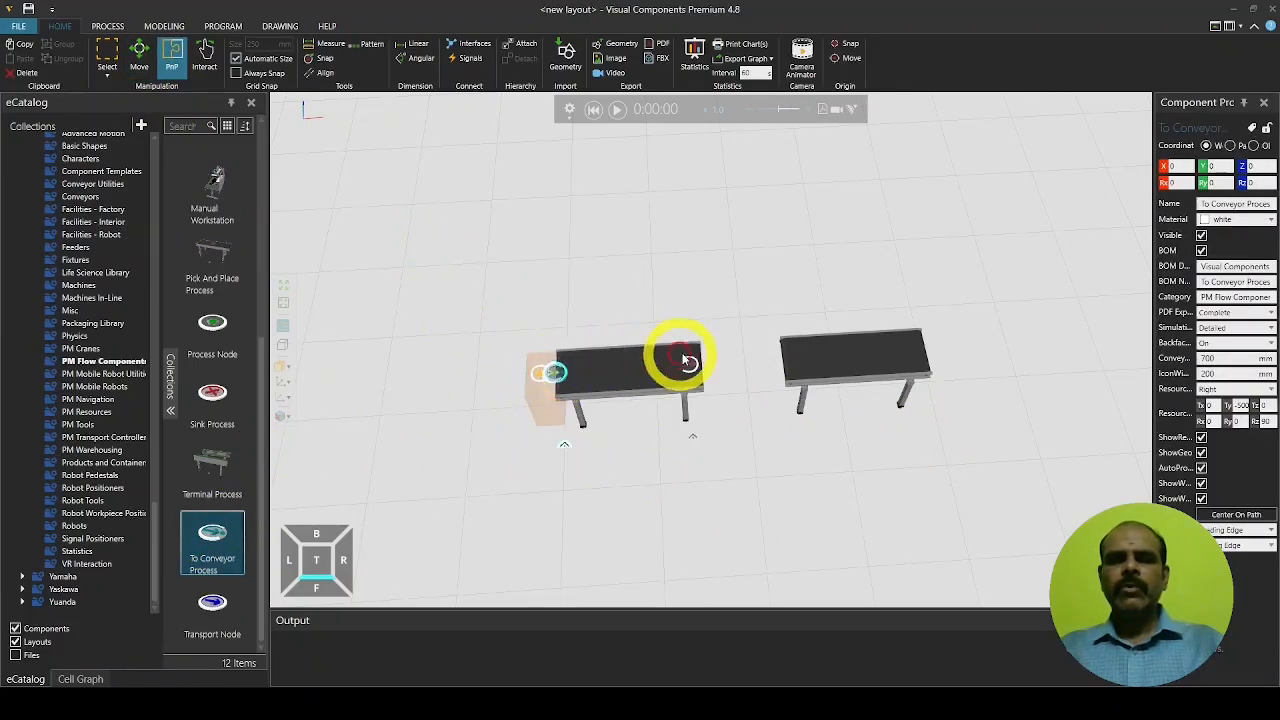
pyautogui.moveTo(688, 360); pyautogui.dragTo(925, 355)
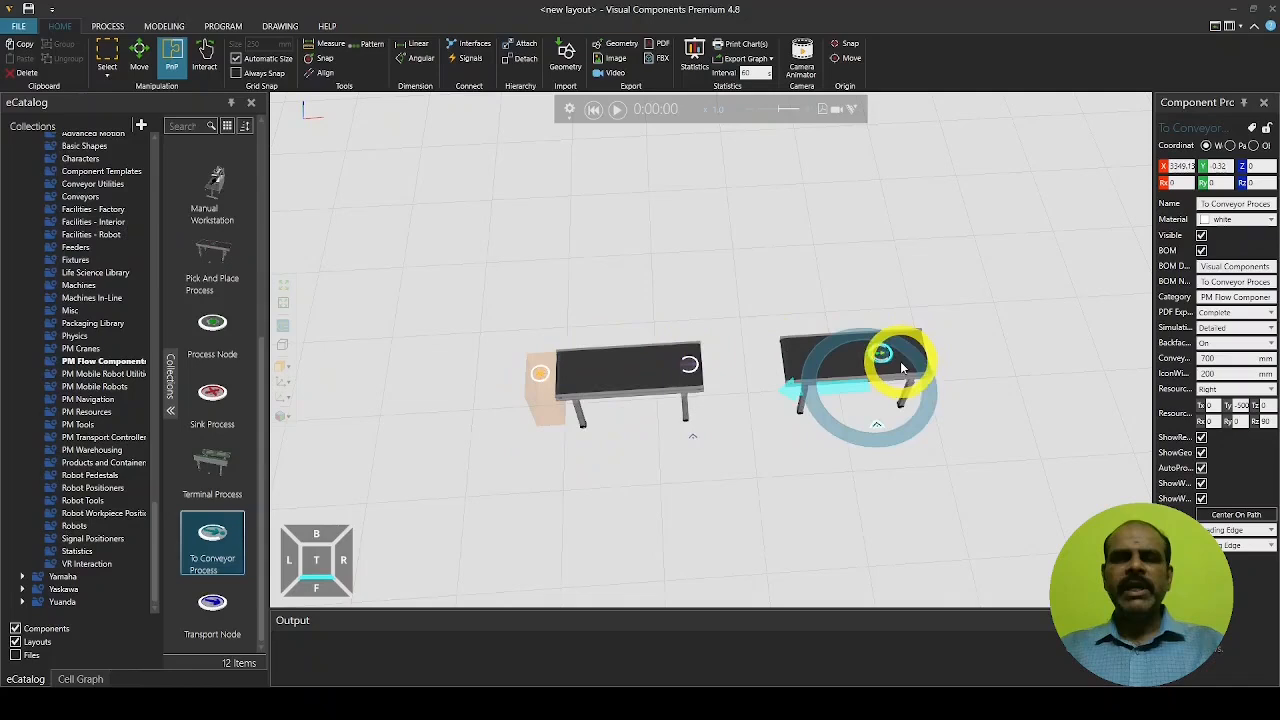
pyautogui.scroll(5, 915, 355)
pyautogui.scroll(2, 911, 354)
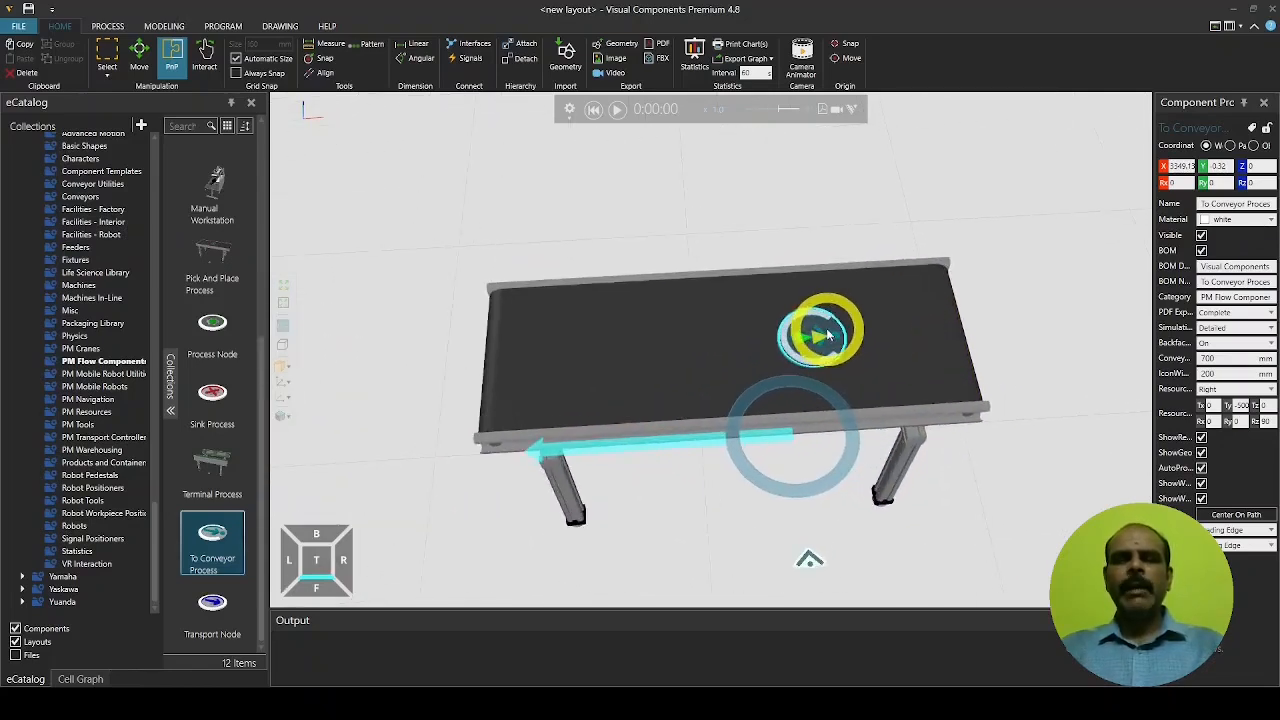
pyautogui.moveTo(834, 325); pyautogui.dragTo(950, 326)
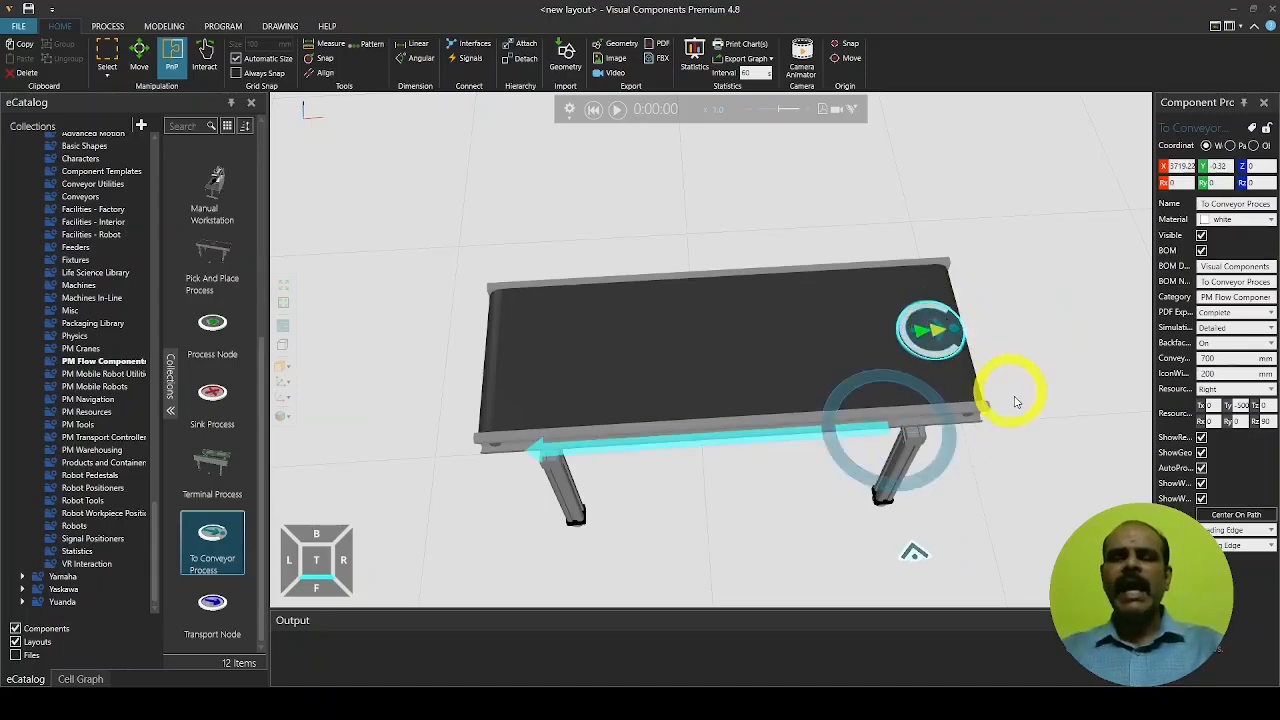
pyautogui.click(1040, 479)
pyautogui.scroll(-5, 780, 490)
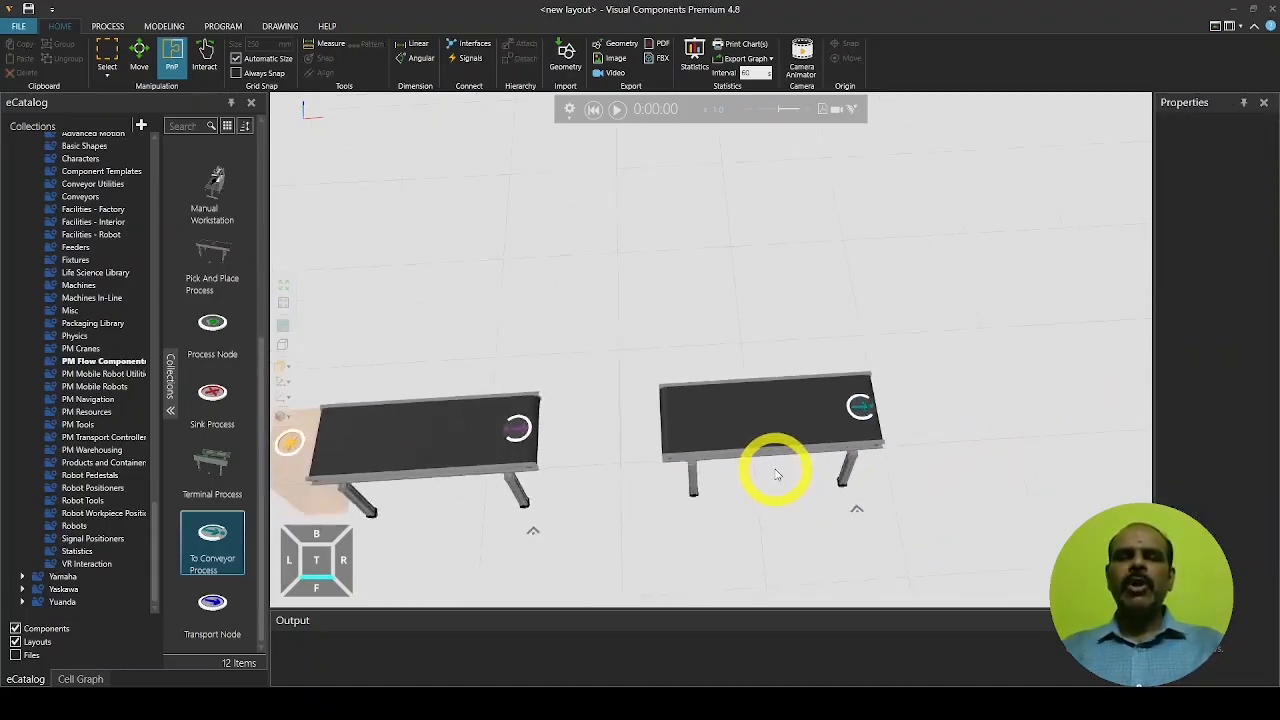
pyautogui.keyDown('ctrl'); pyautogui.moveTo(637, 438); pyautogui.dragTo(694, 357, button='right'); pyautogui.keyUp('ctrl')
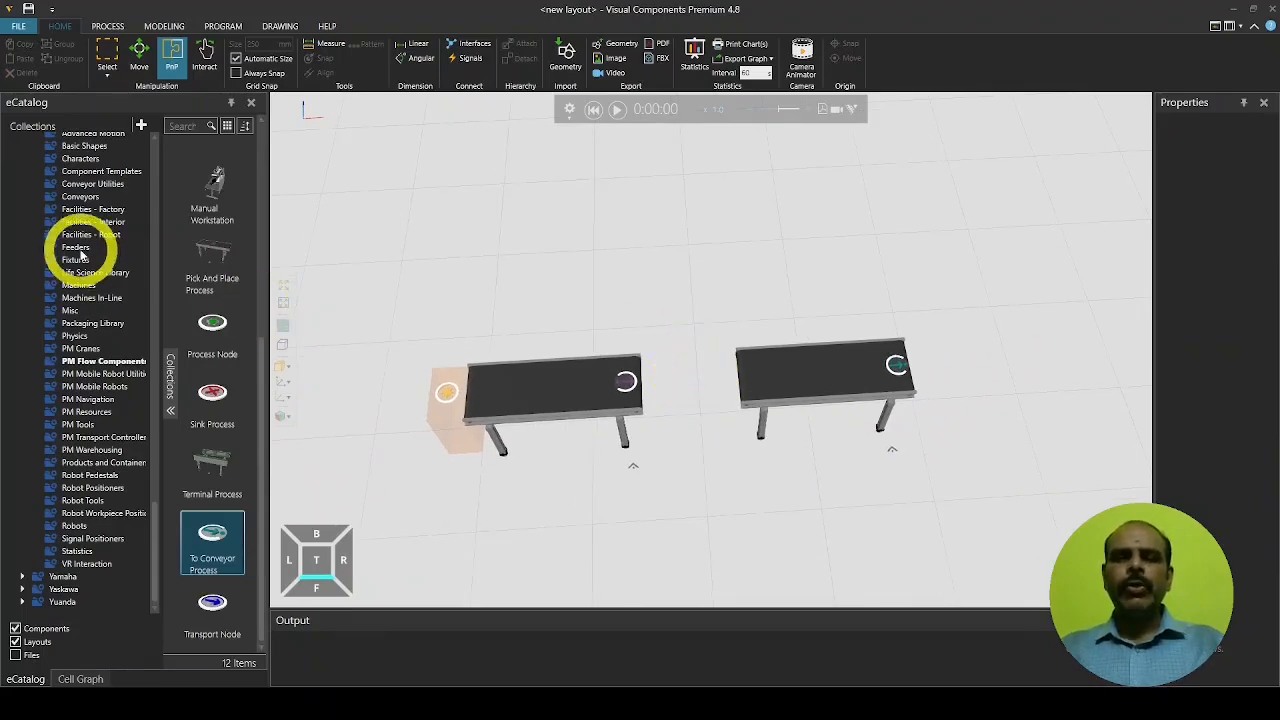
# Search All Models for 'ftc' and add the FTC-350 machine to the layout
pyautogui.scroll(12, 108, 232)
pyautogui.scroll(20, 108, 232)
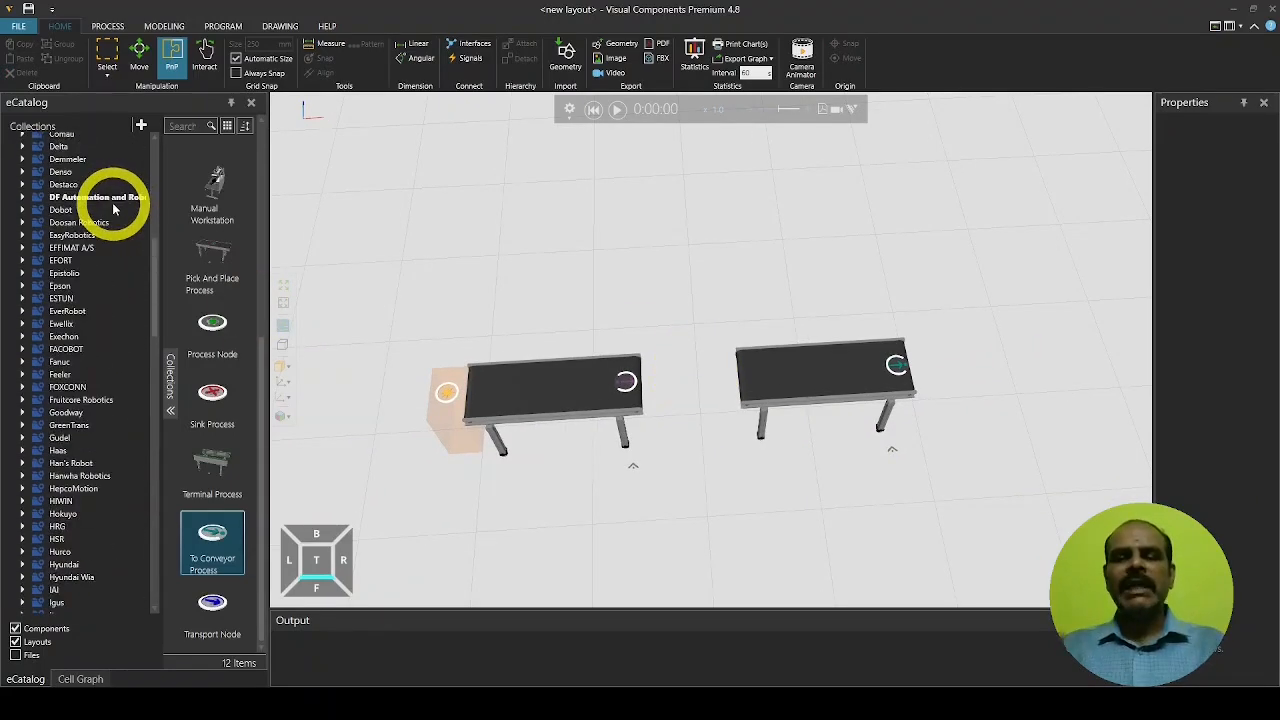
pyautogui.scroll(3, 113, 208)
pyautogui.click(60, 143)
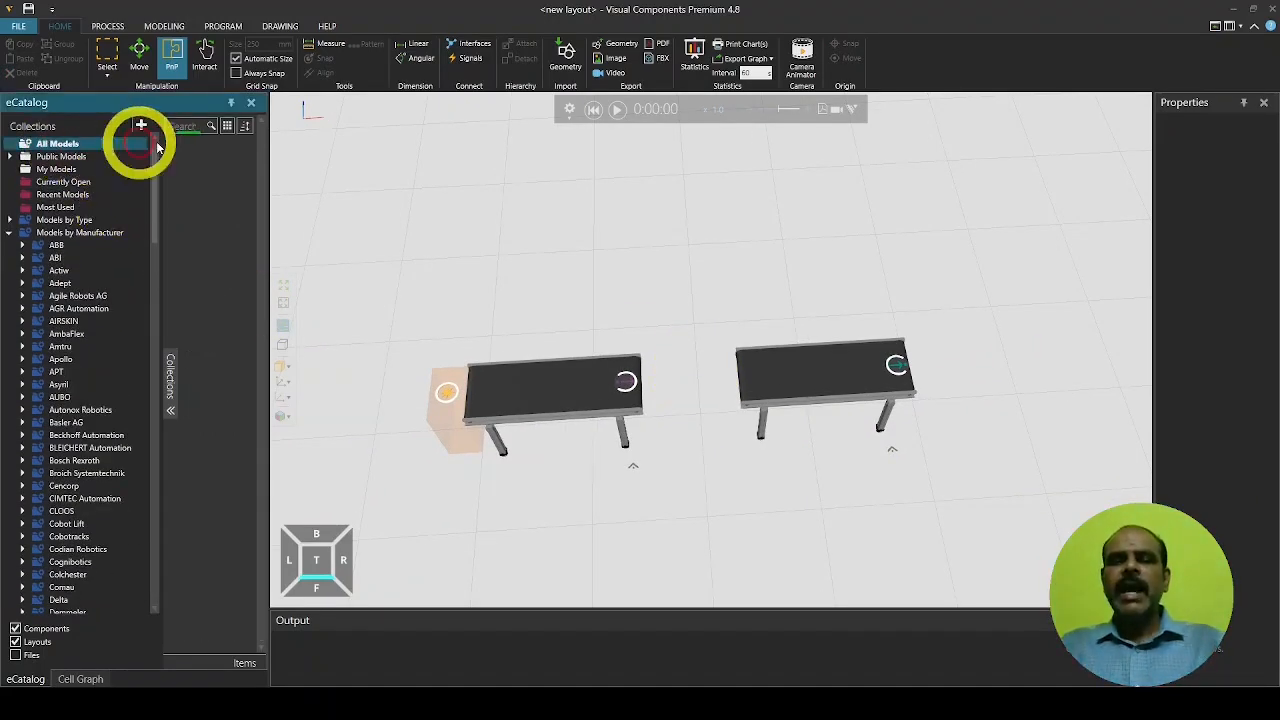
pyautogui.click(188, 124)
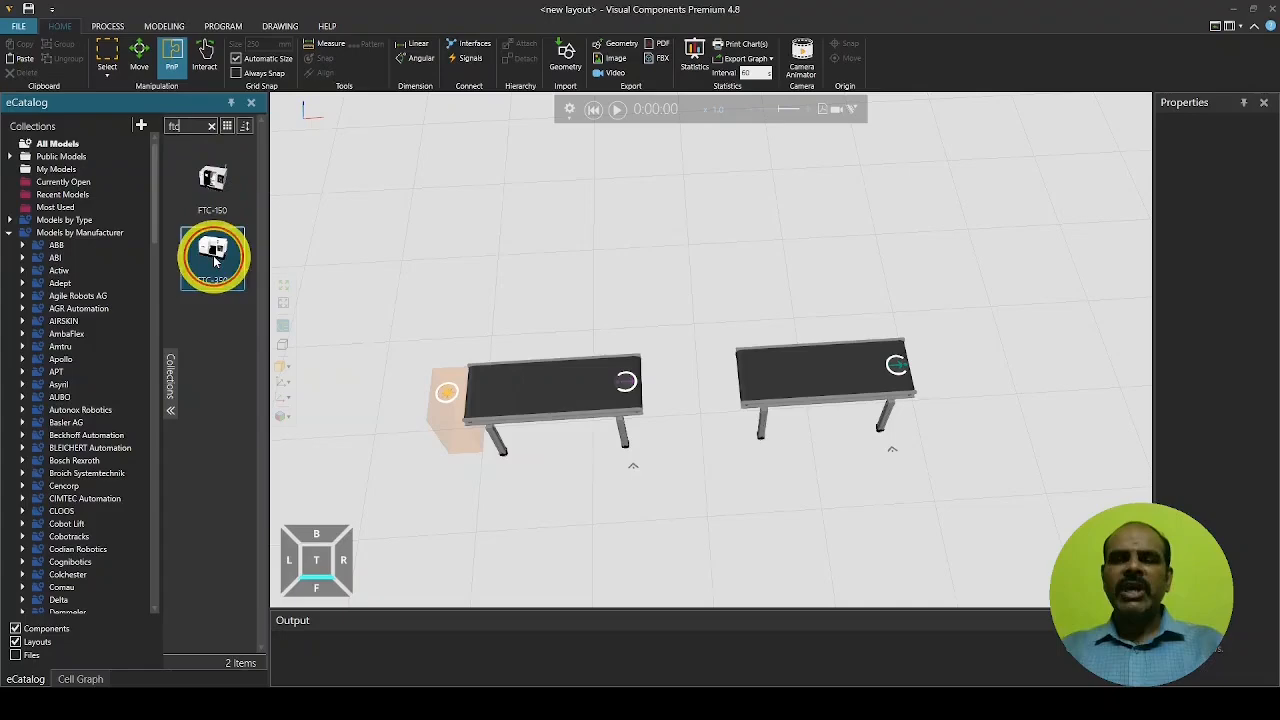
pyautogui.doubleClick(213, 255)
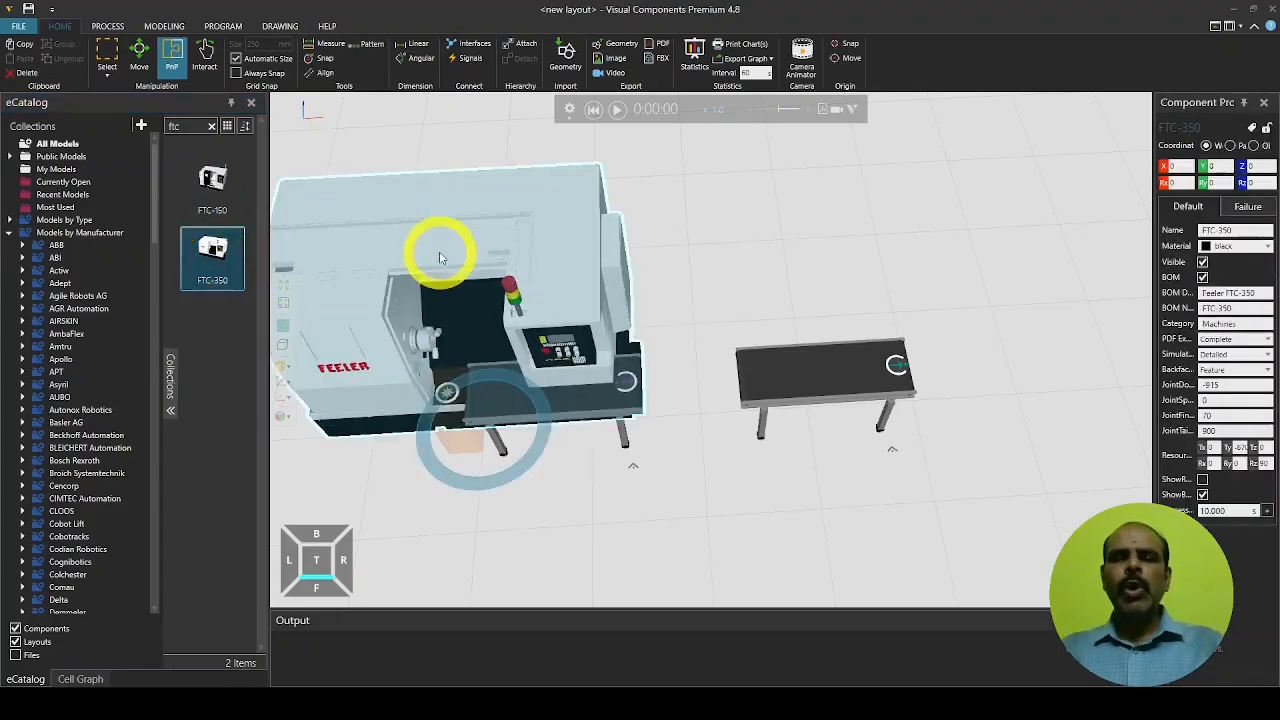
# In Top view, position the FTC-350 centred behind the two conveyors
pyautogui.moveTo(439, 257); pyautogui.dragTo(700, 195)
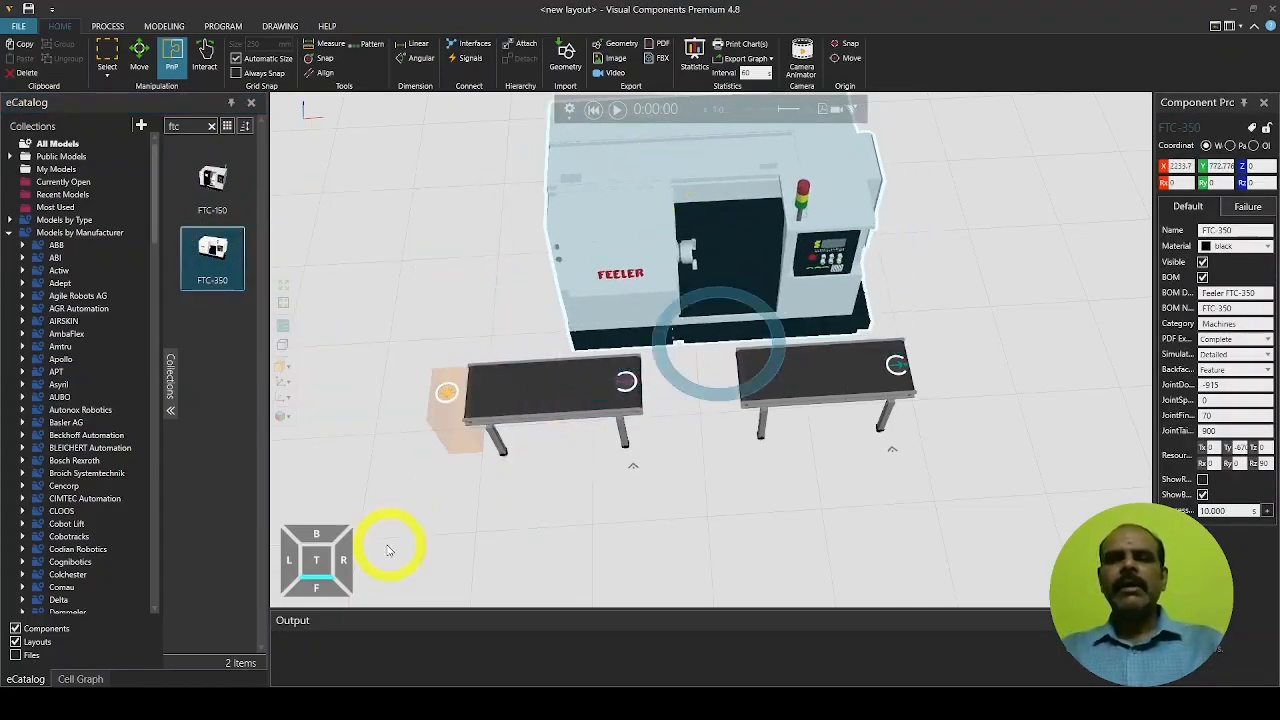
pyautogui.click(316, 560)
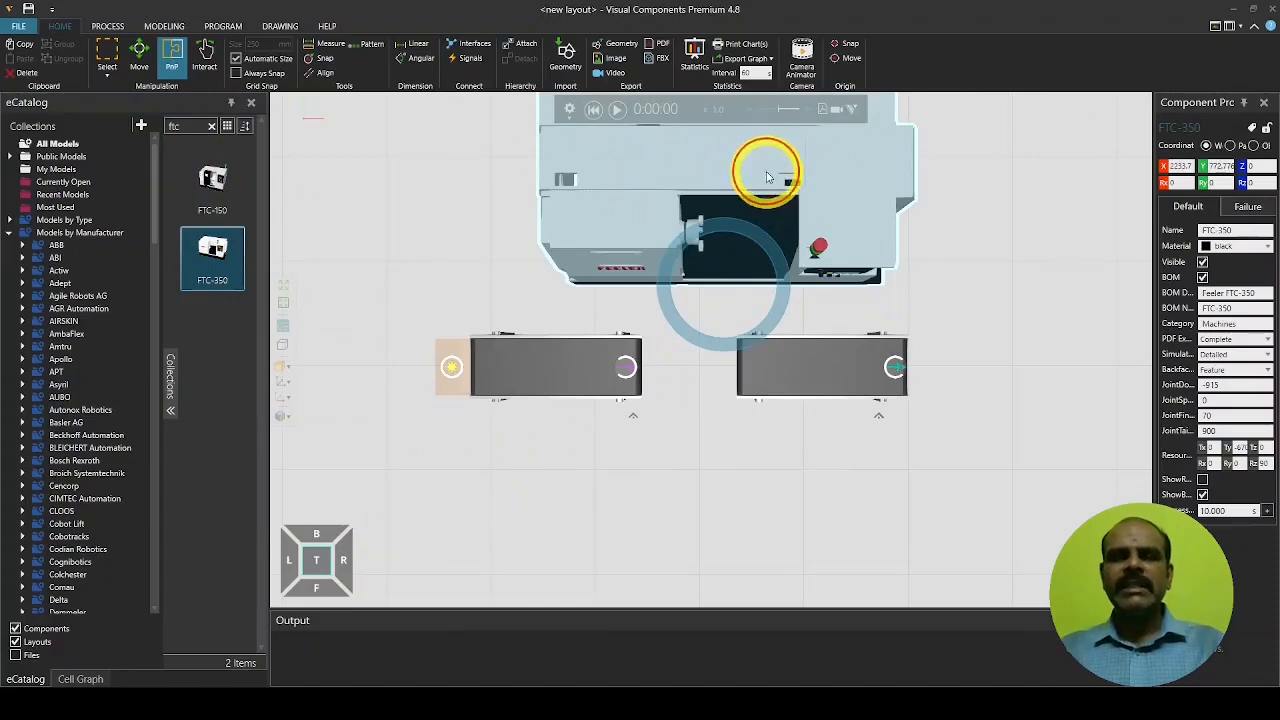
pyautogui.moveTo(766, 166); pyautogui.dragTo(729, 203)
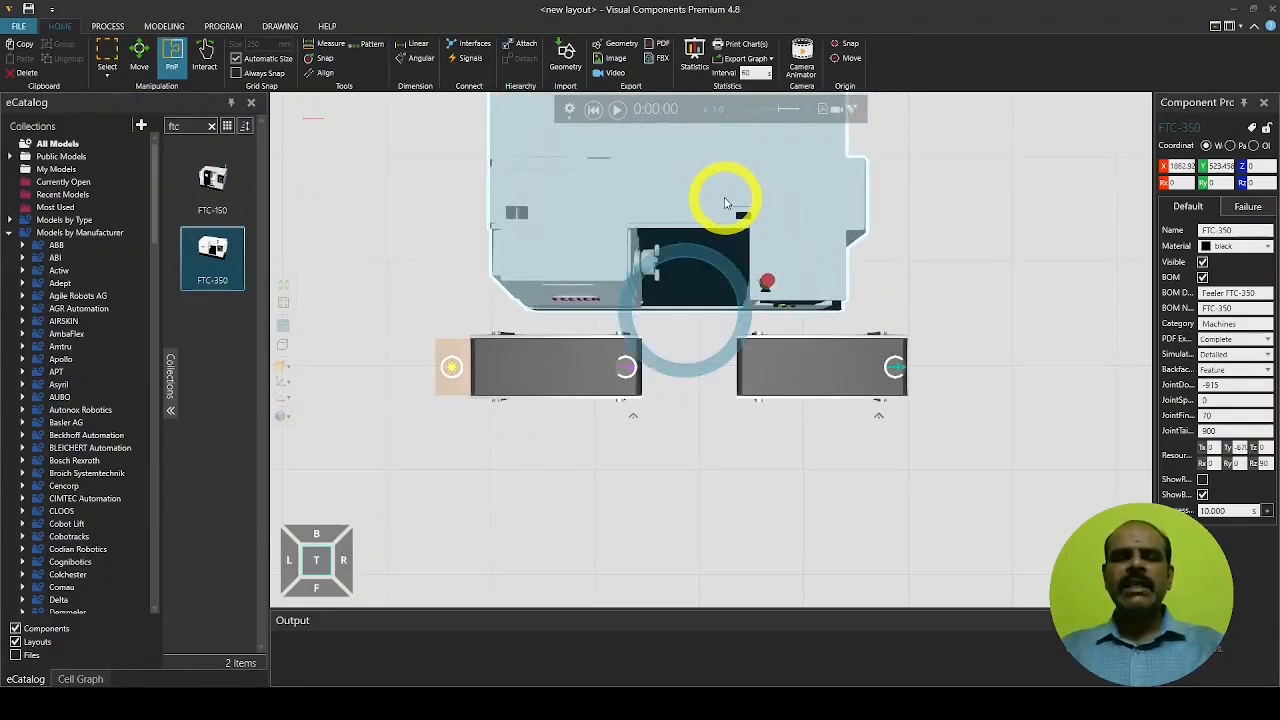
pyautogui.click(717, 201)
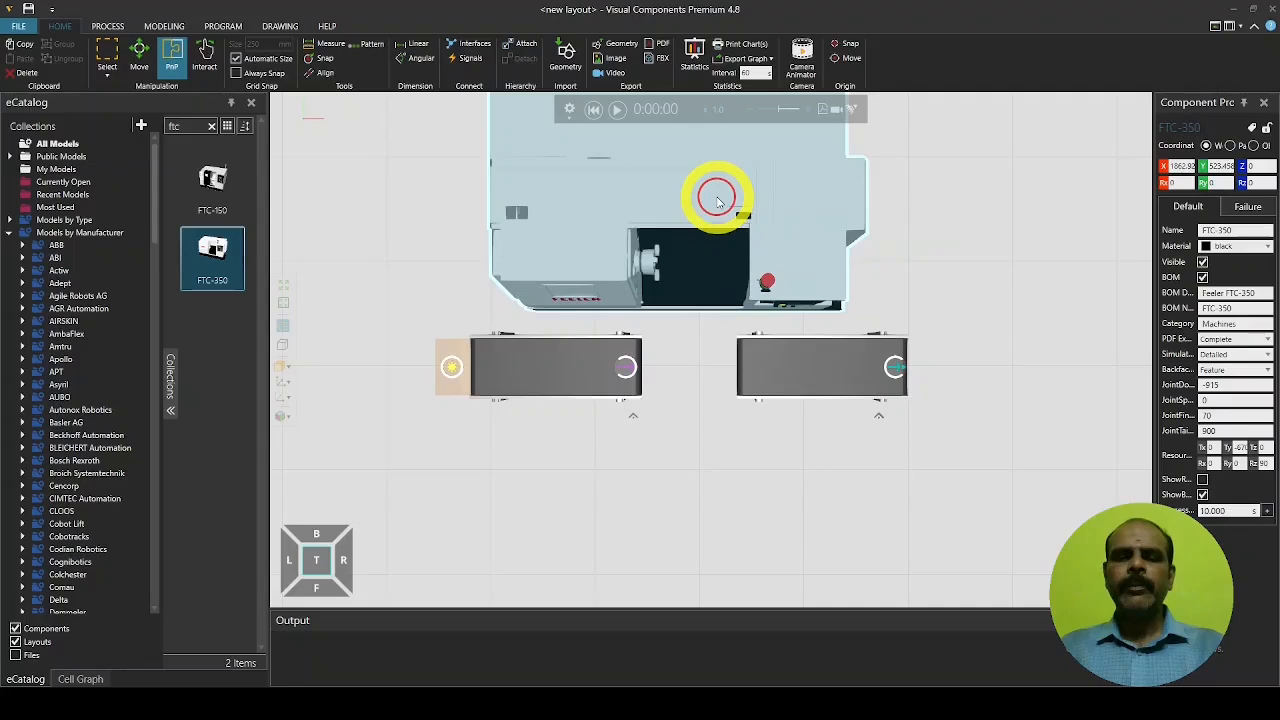
pyautogui.moveTo(717, 201); pyautogui.dragTo(717, 203)
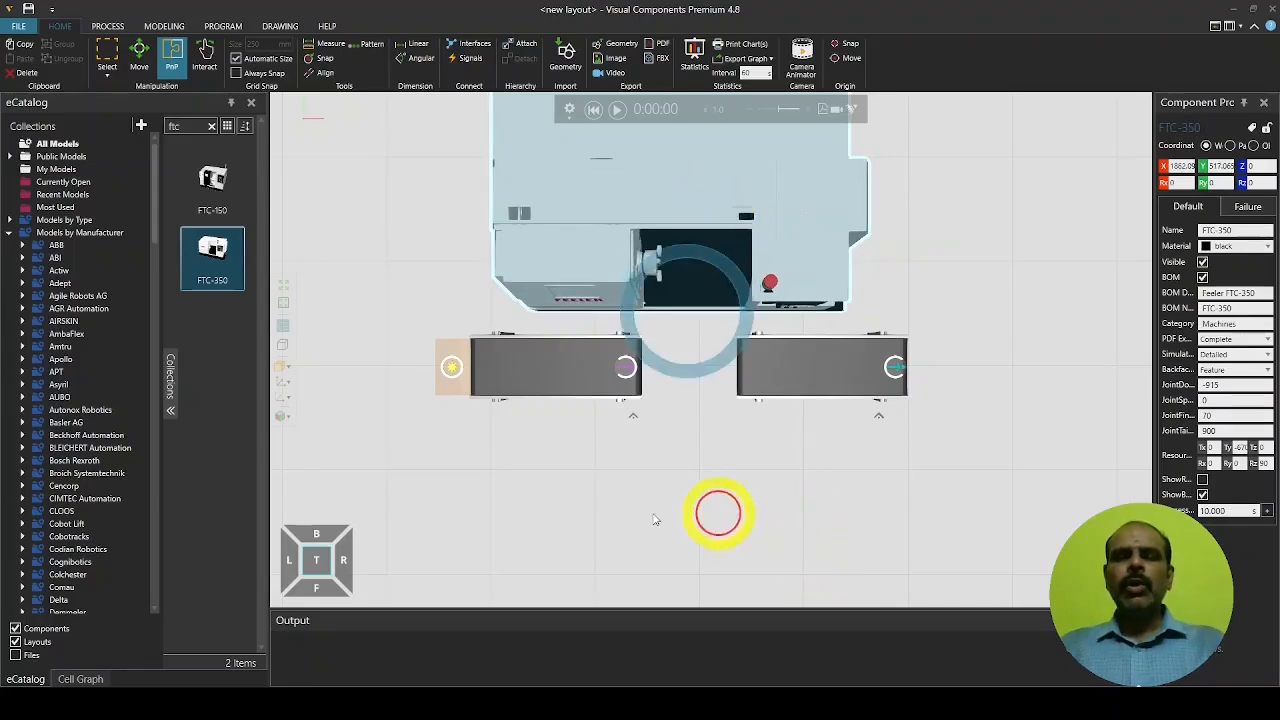
# Place a Generic Articulated Robot from the Robots collection left of the first conveyor
pyautogui.click(718, 513)
pyautogui.scroll(-20, 60, 490)
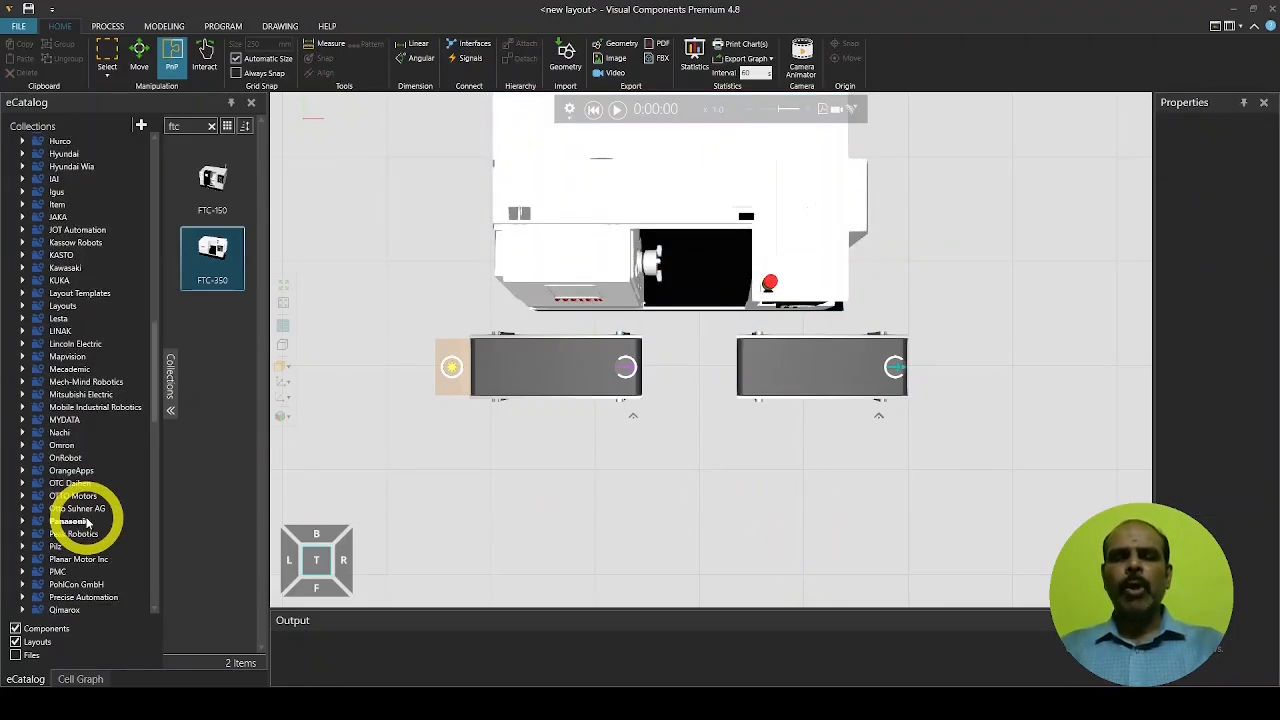
pyautogui.scroll(-15, 90, 520)
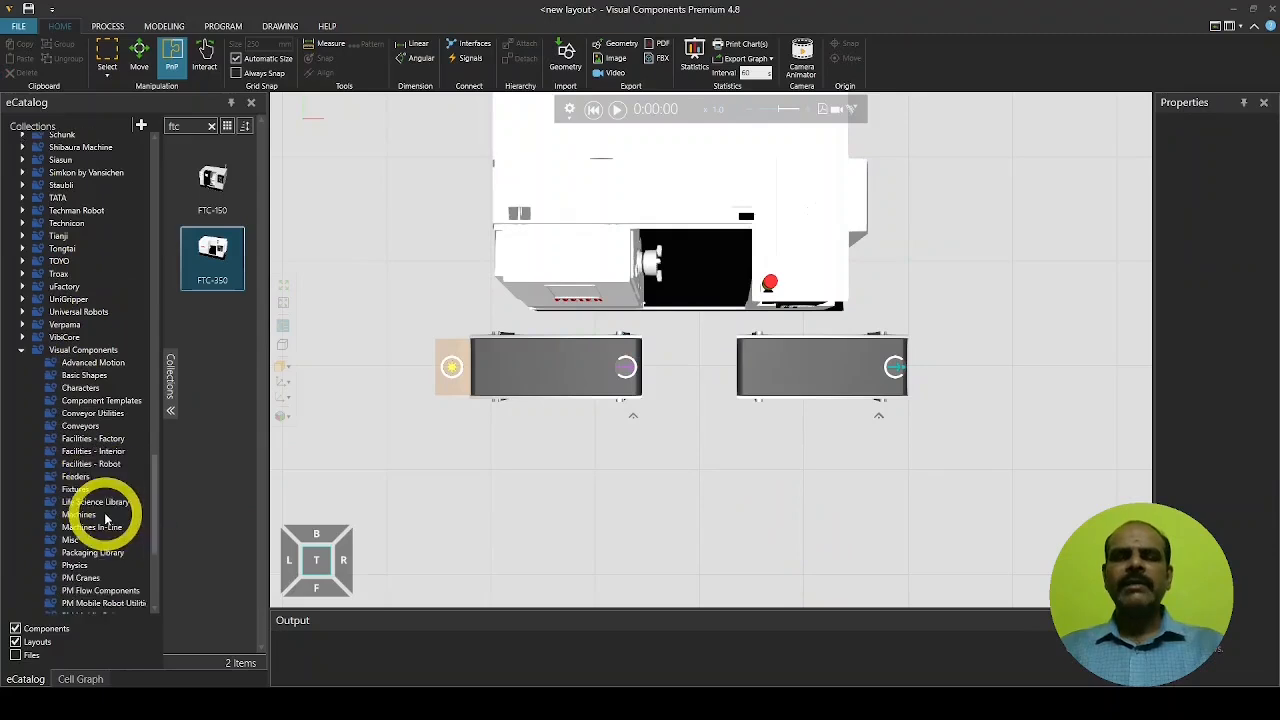
pyautogui.scroll(-5, 106, 517)
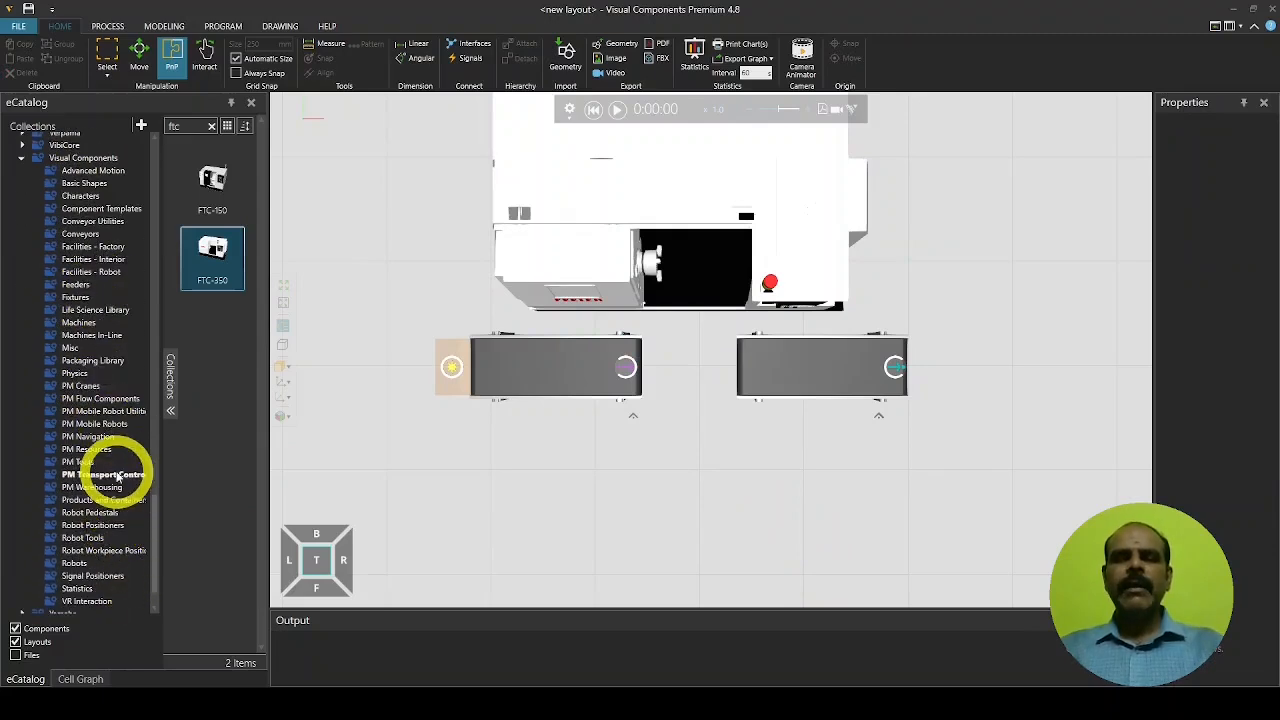
pyautogui.click(104, 474)
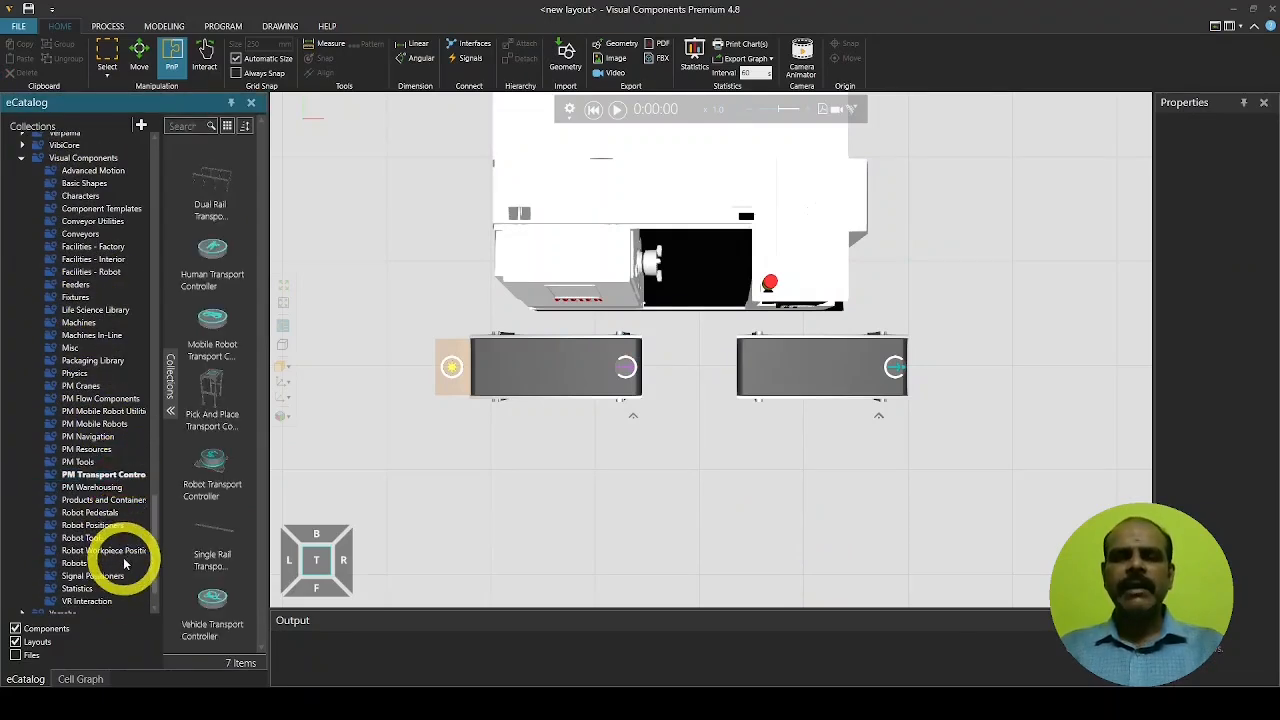
pyautogui.click(88, 562)
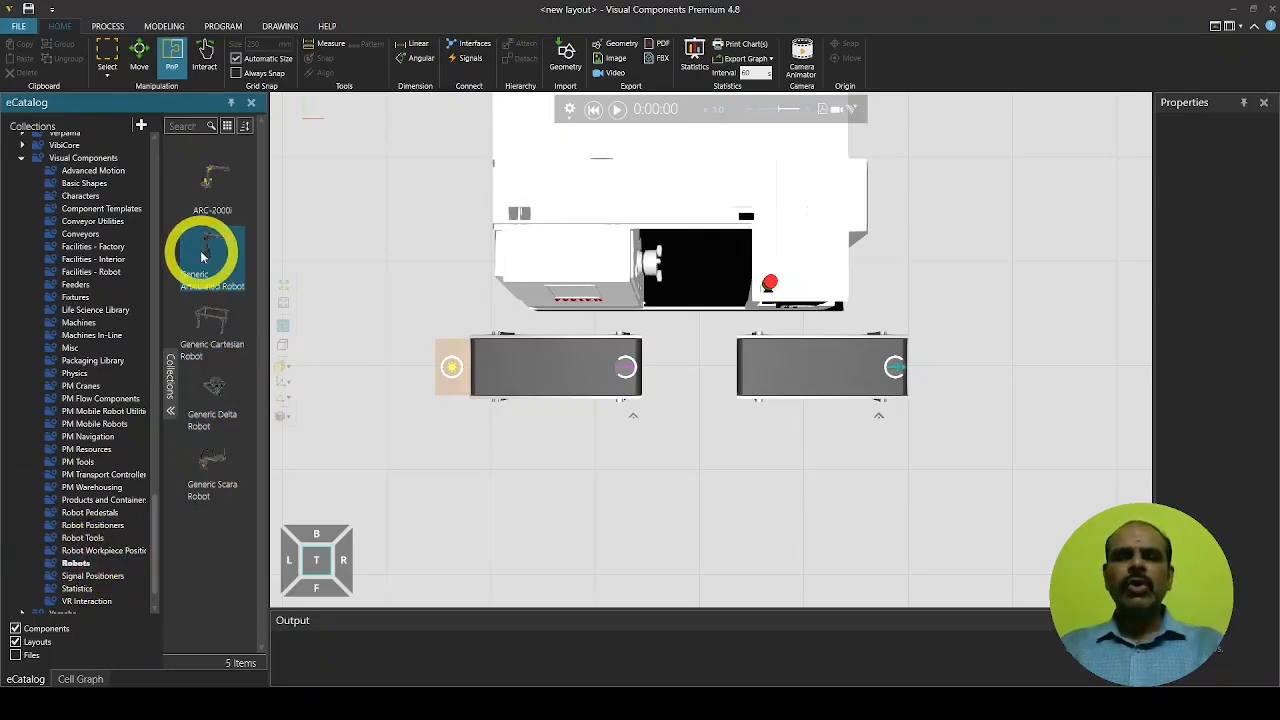
pyautogui.moveTo(201, 257); pyautogui.dragTo(388, 337)
pyautogui.moveTo(389, 336); pyautogui.dragTo(397, 287, button='right')
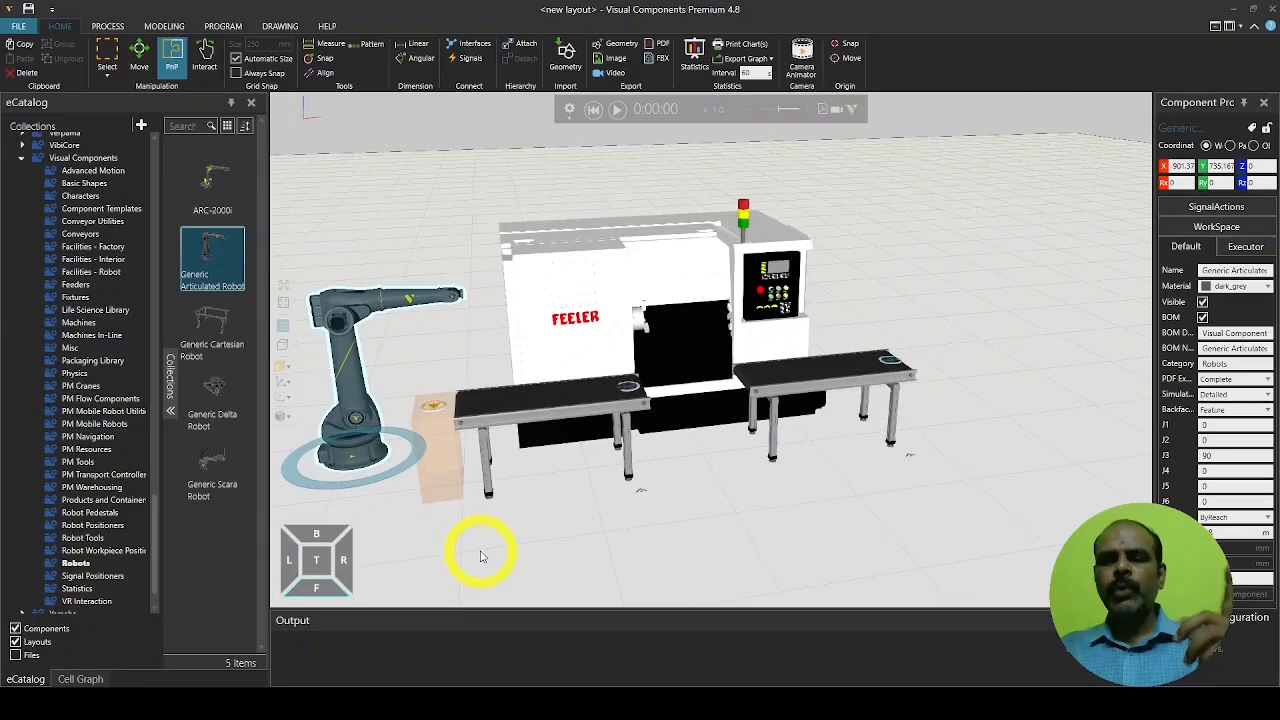
pyautogui.click(112, 476)
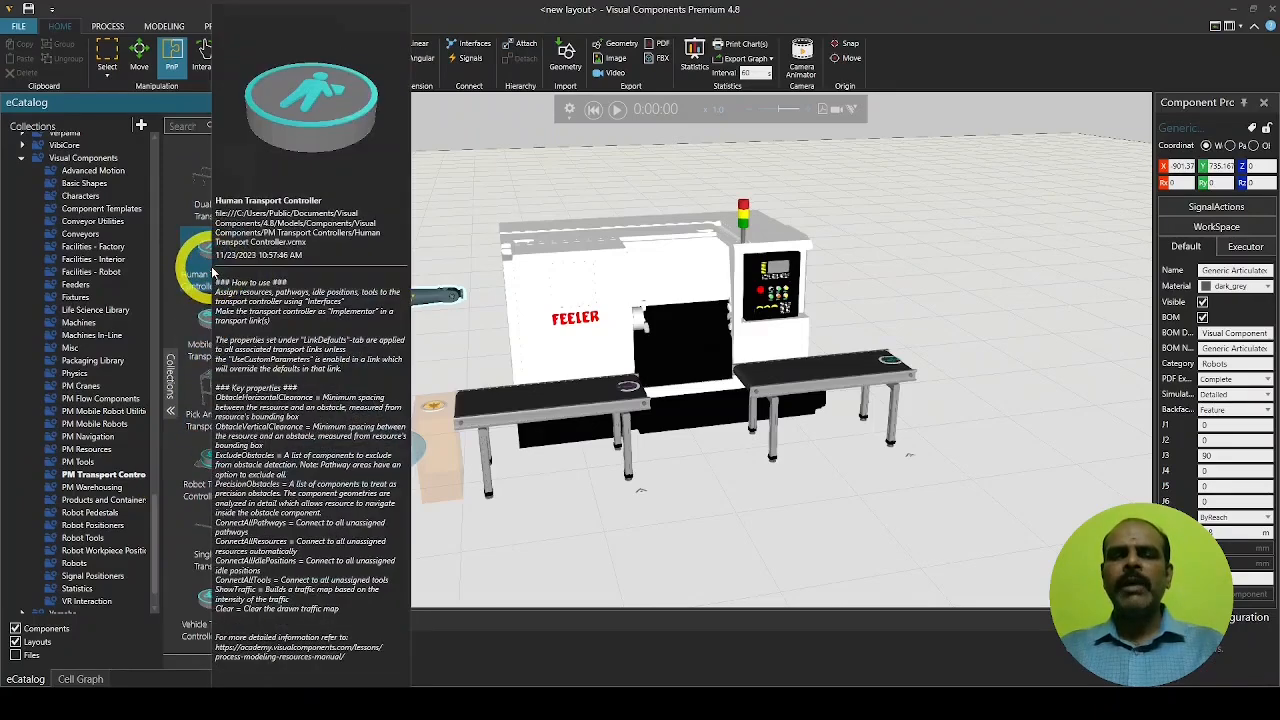
# Add a Robot Transport Controller and position it between the two conveyors in Top view
pyautogui.moveTo(213, 477)
pyautogui.moveTo(213, 477); pyautogui.dragTo(505, 520)
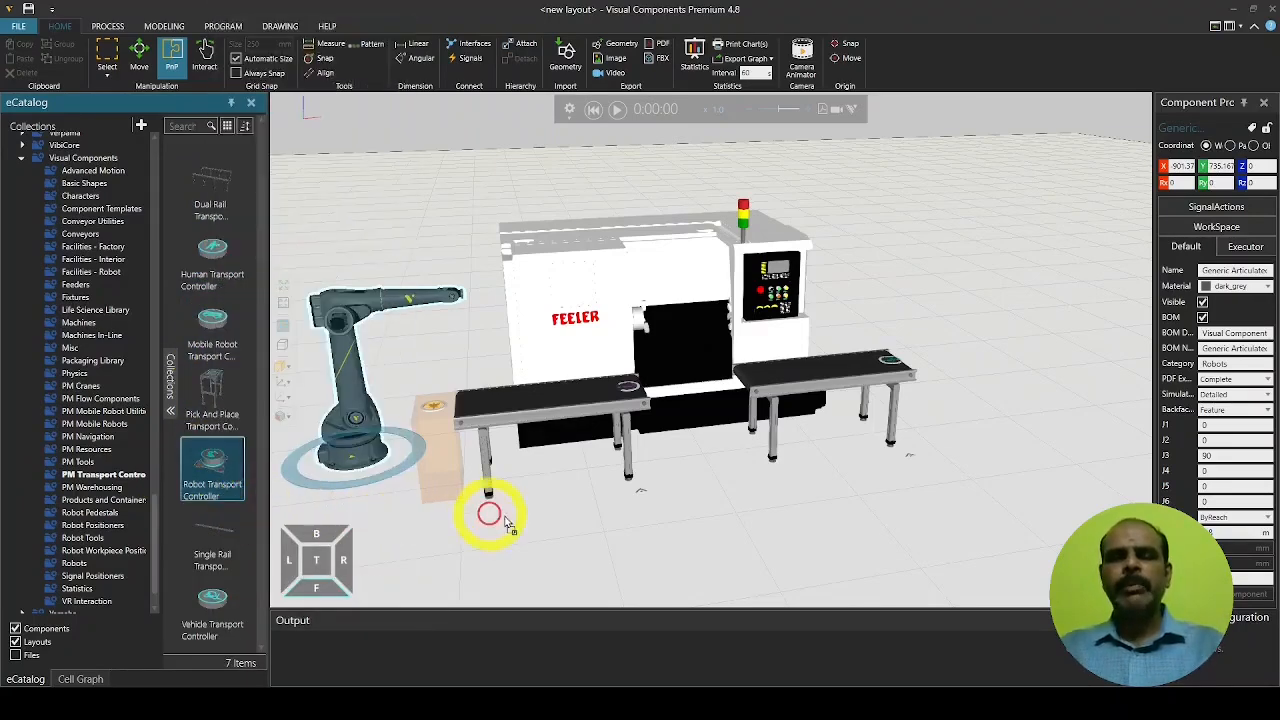
pyautogui.moveTo(628, 553); pyautogui.dragTo(627, 550)
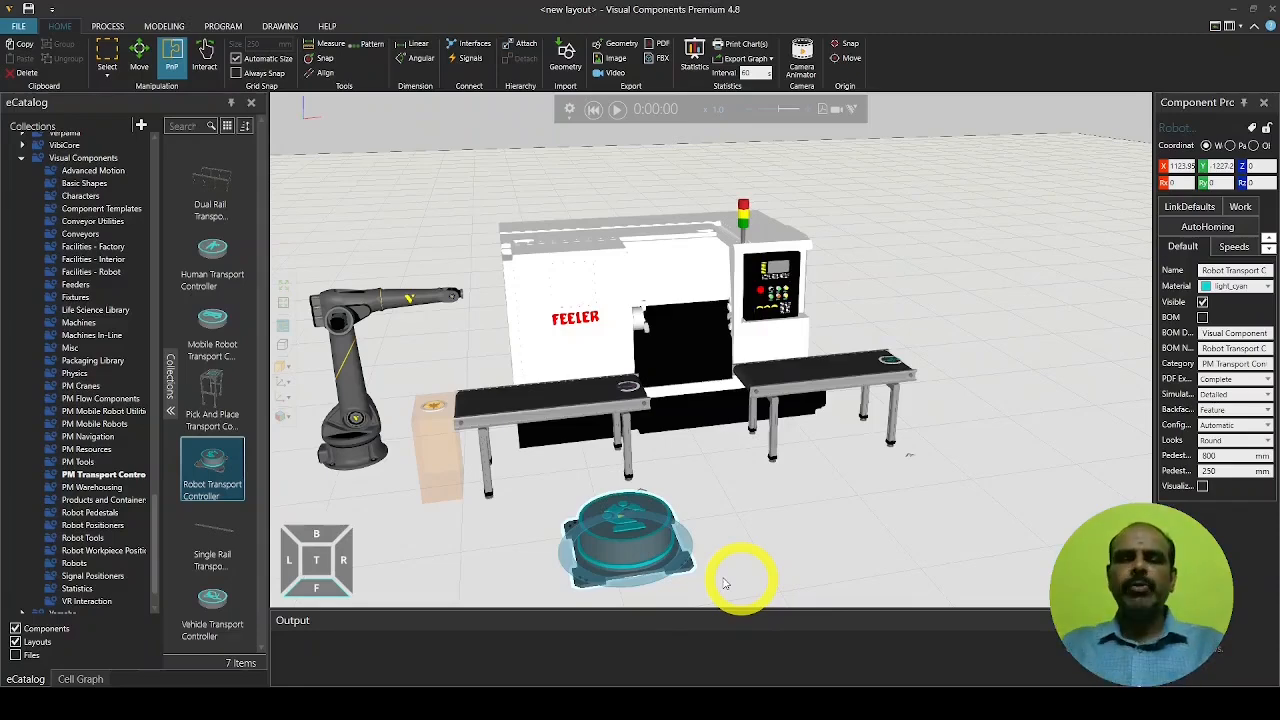
pyautogui.click(316, 560)
pyautogui.moveTo(612, 500); pyautogui.dragTo(690, 424)
pyautogui.click(702, 524)
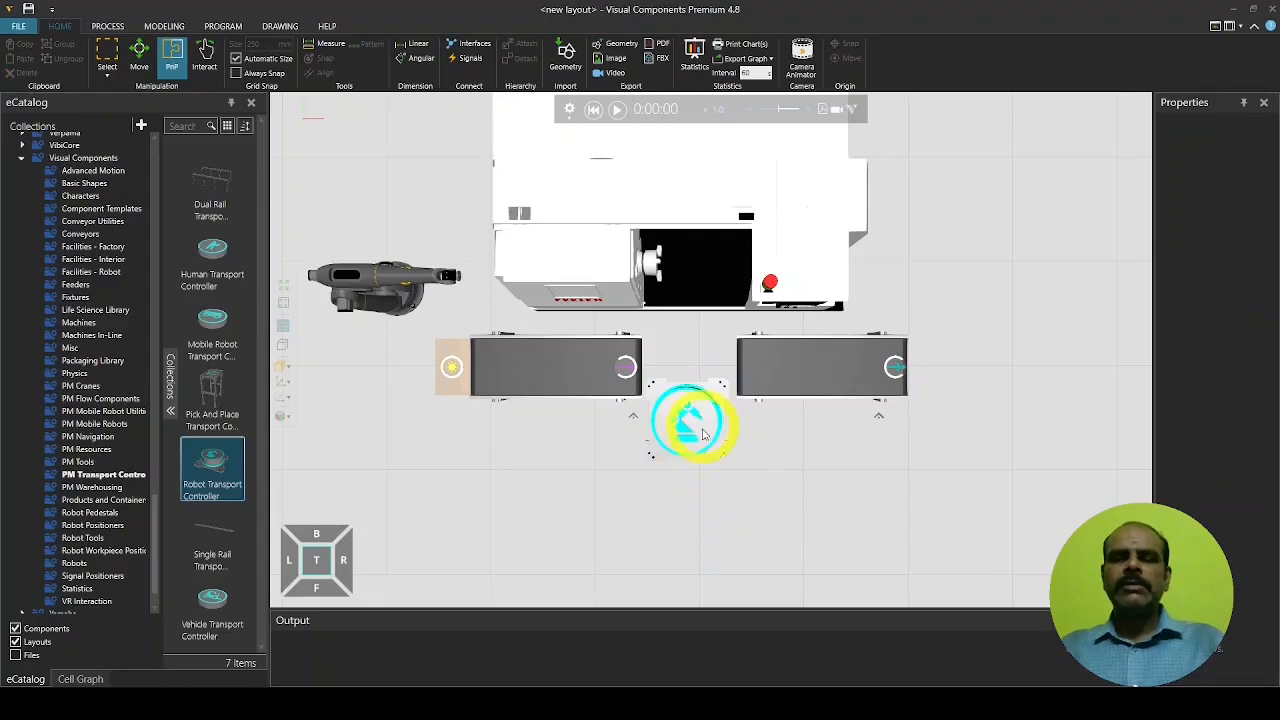
pyautogui.click(695, 424)
pyautogui.moveTo(694, 423); pyautogui.dragTo(691, 426)
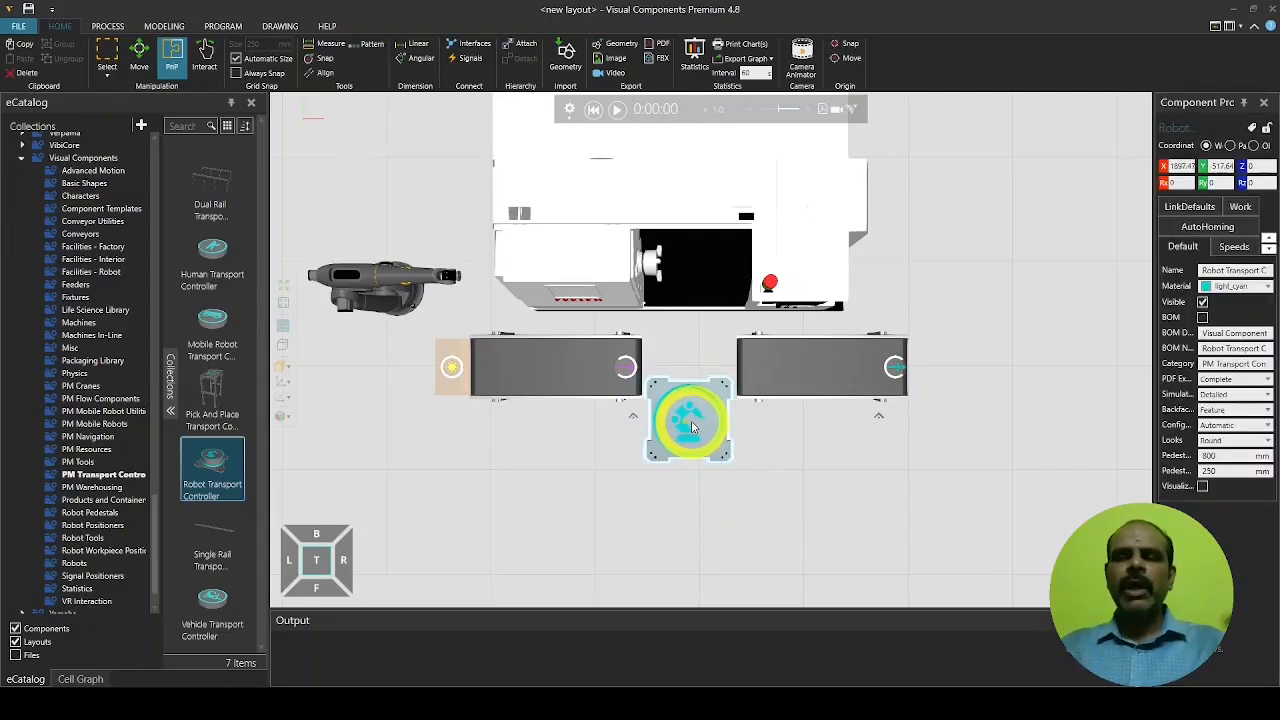
pyautogui.click(713, 530)
# Move the Generic Articulated Robot onto the transport controller in front of the FTC-350
pyautogui.moveTo(713, 530); pyautogui.dragTo(697, 480, button='right')
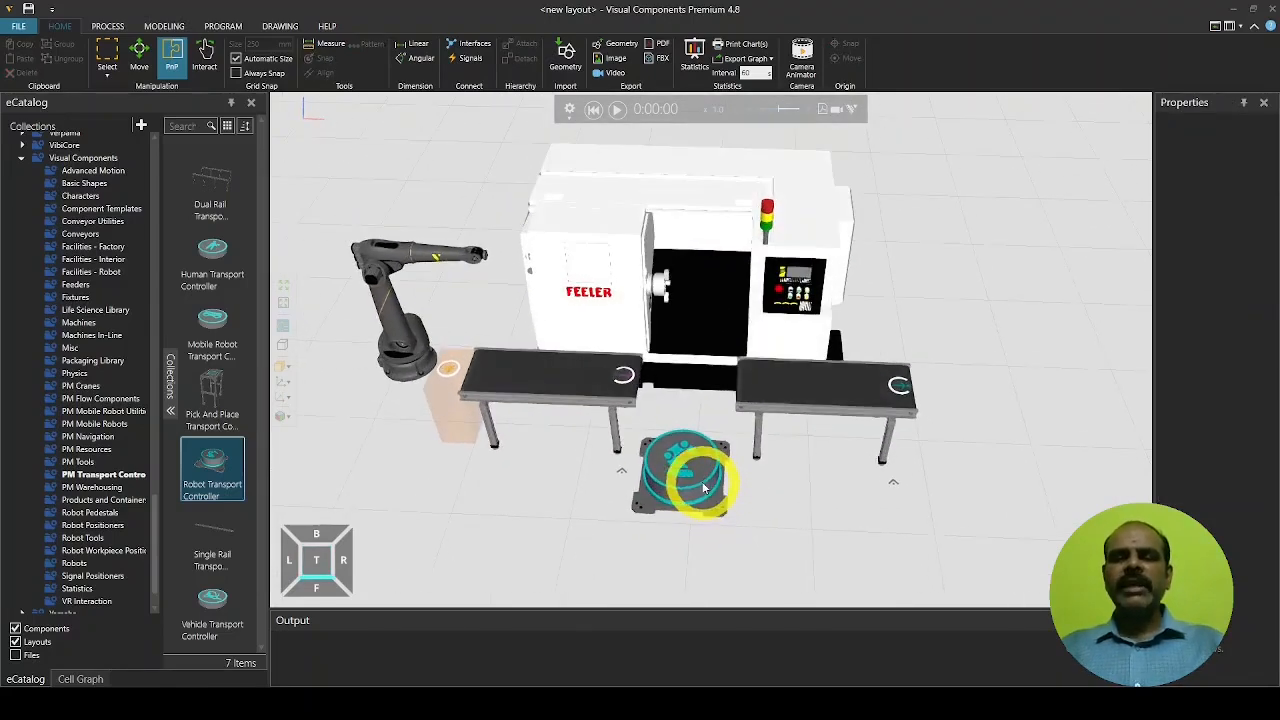
pyautogui.click(400, 357)
pyautogui.moveTo(389, 303); pyautogui.dragTo(675, 388)
# Zoom in on the cell and show the Robot Tools collection in the eCatalog
pyautogui.click(840, 488)
pyautogui.scroll(2, 754, 366)
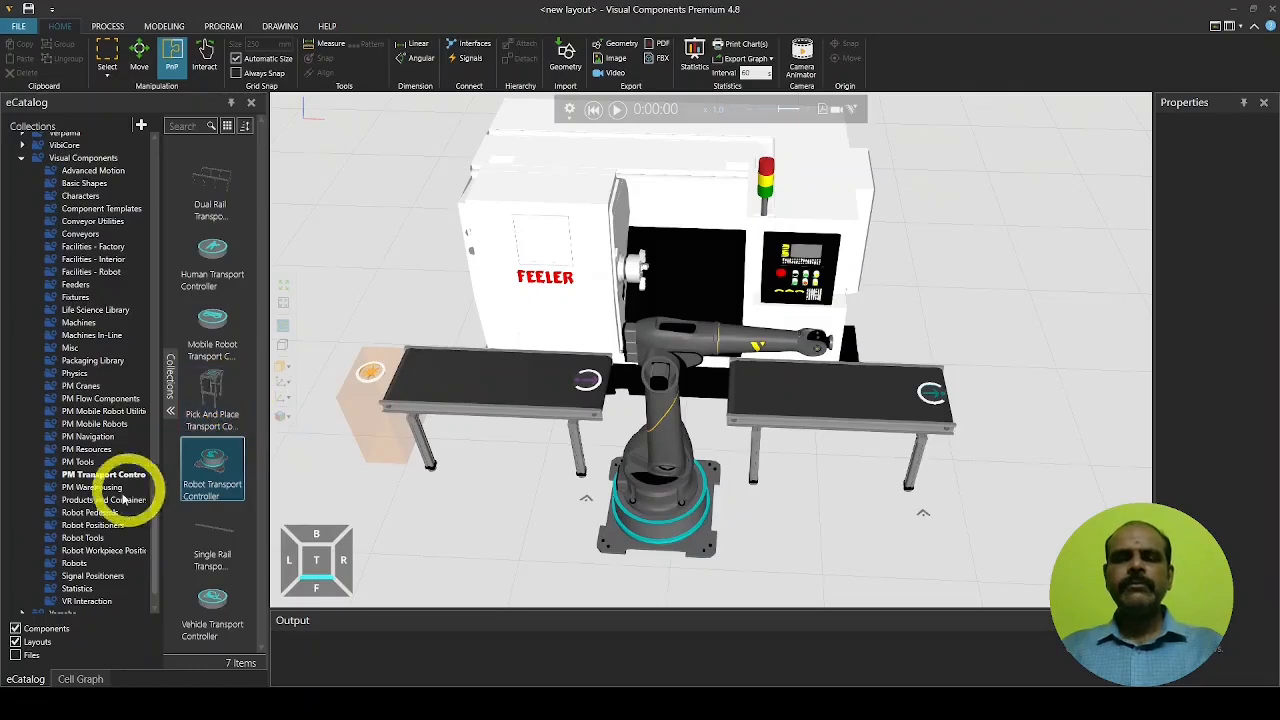
pyautogui.click(90, 545)
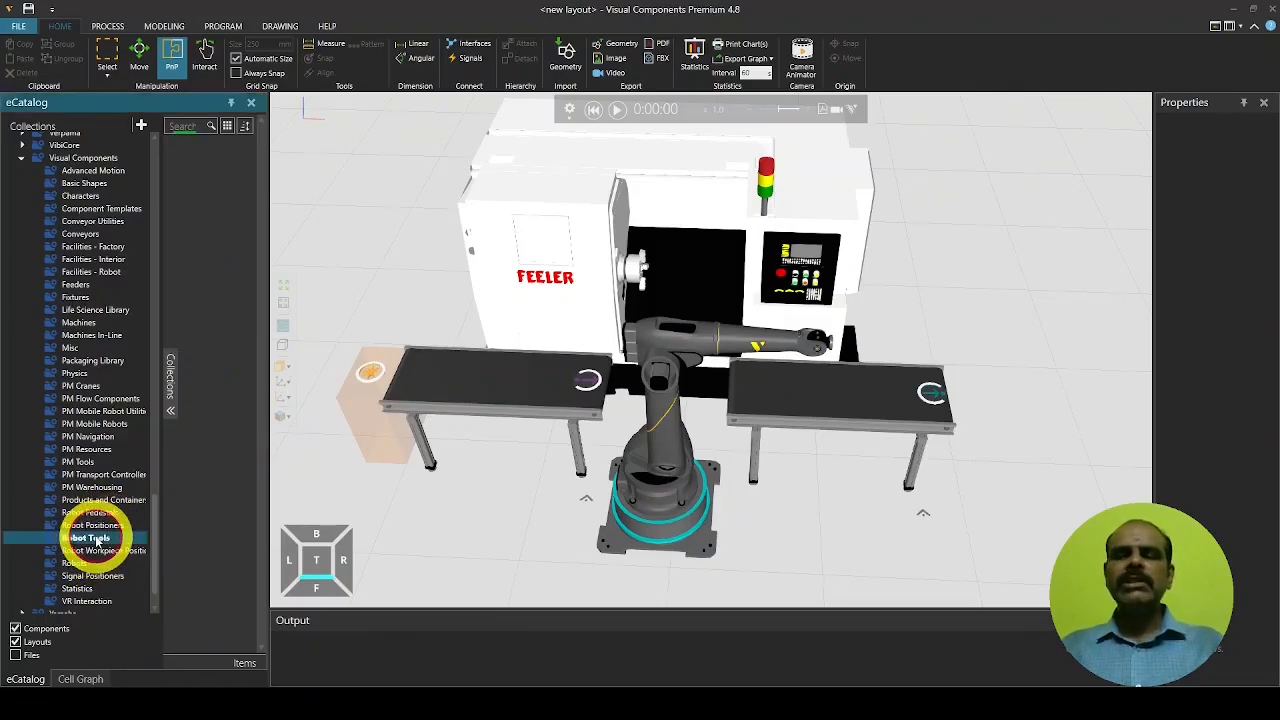
# Mount a Generic 3-Jaw Gripper on the robot's wrist so its signals connect to the robot
pyautogui.doubleClick(200, 193)
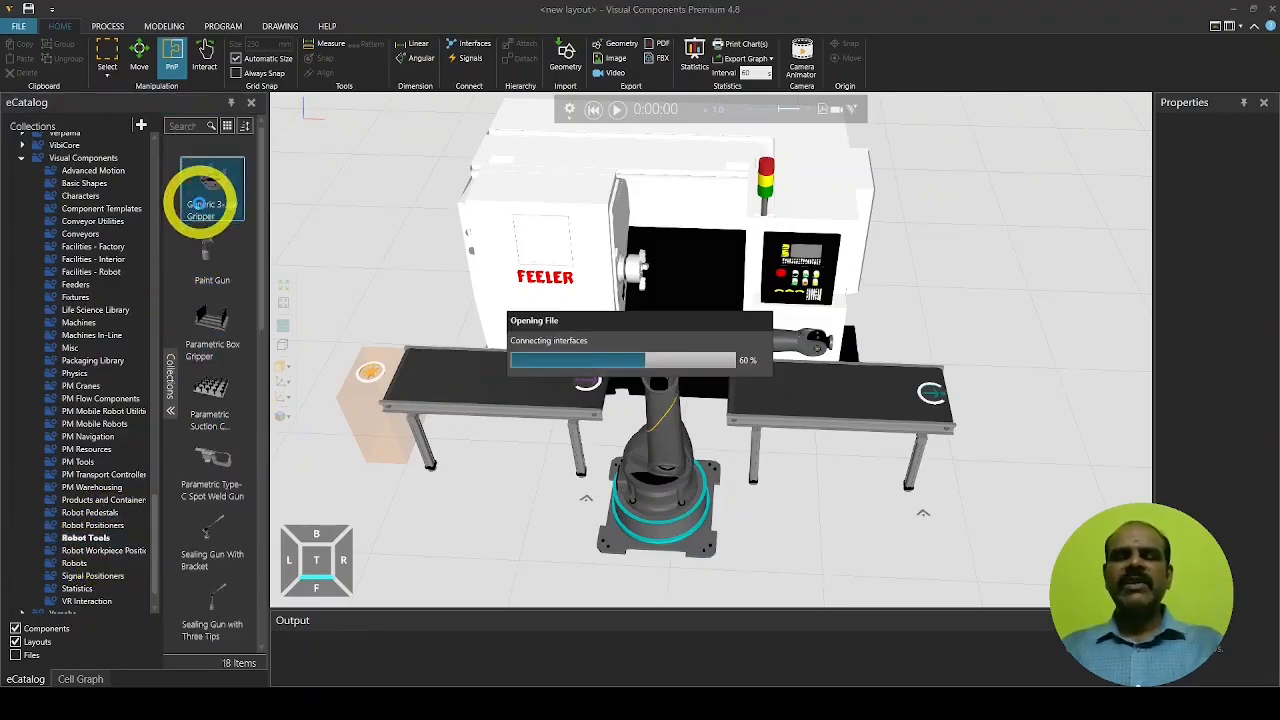
pyautogui.moveTo(413, 432); pyautogui.dragTo(866, 350)
pyautogui.click(857, 533)
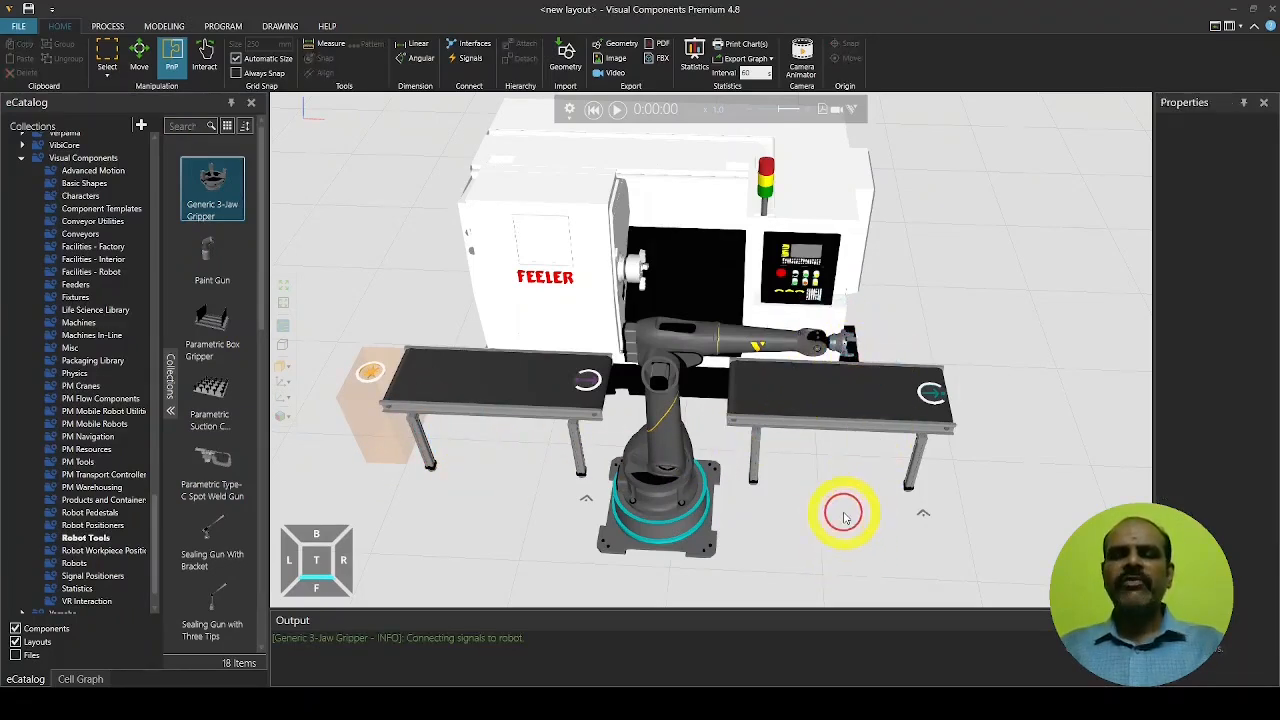
pyautogui.scroll(-3, 820, 414)
pyautogui.moveTo(800, 462); pyautogui.dragTo(786, 451, button='middle')
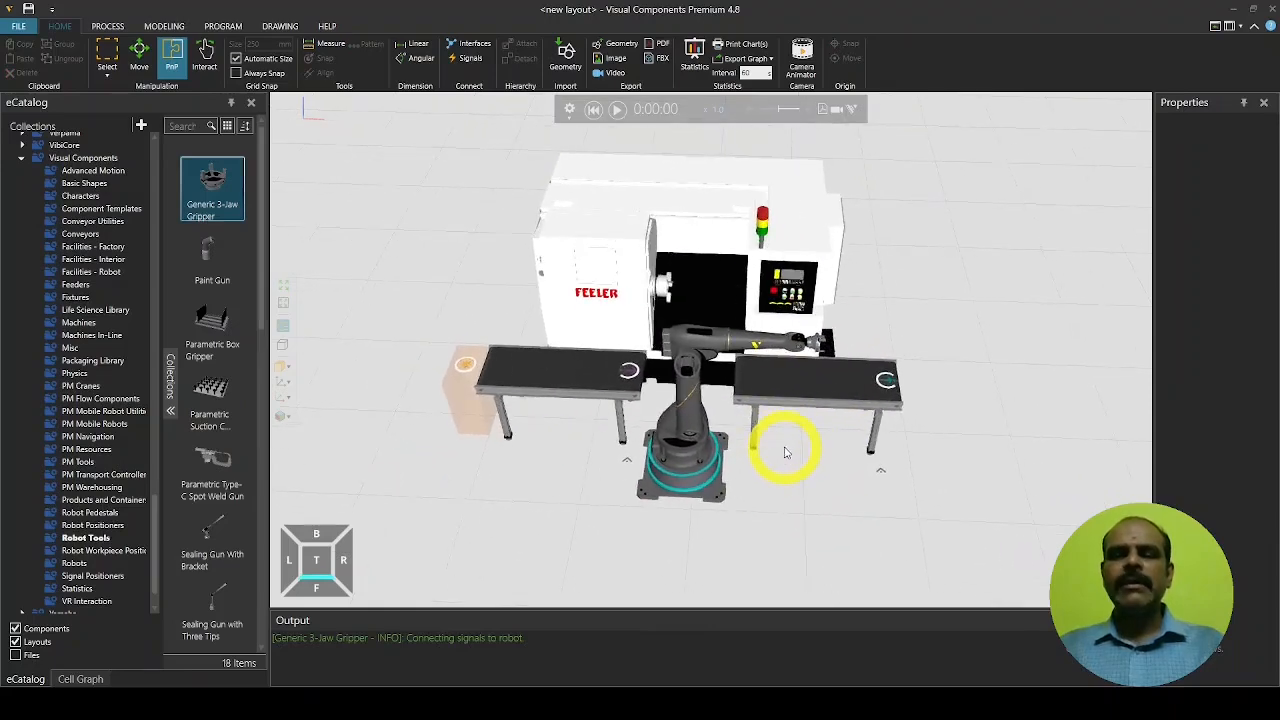
pyautogui.click(591, 114)
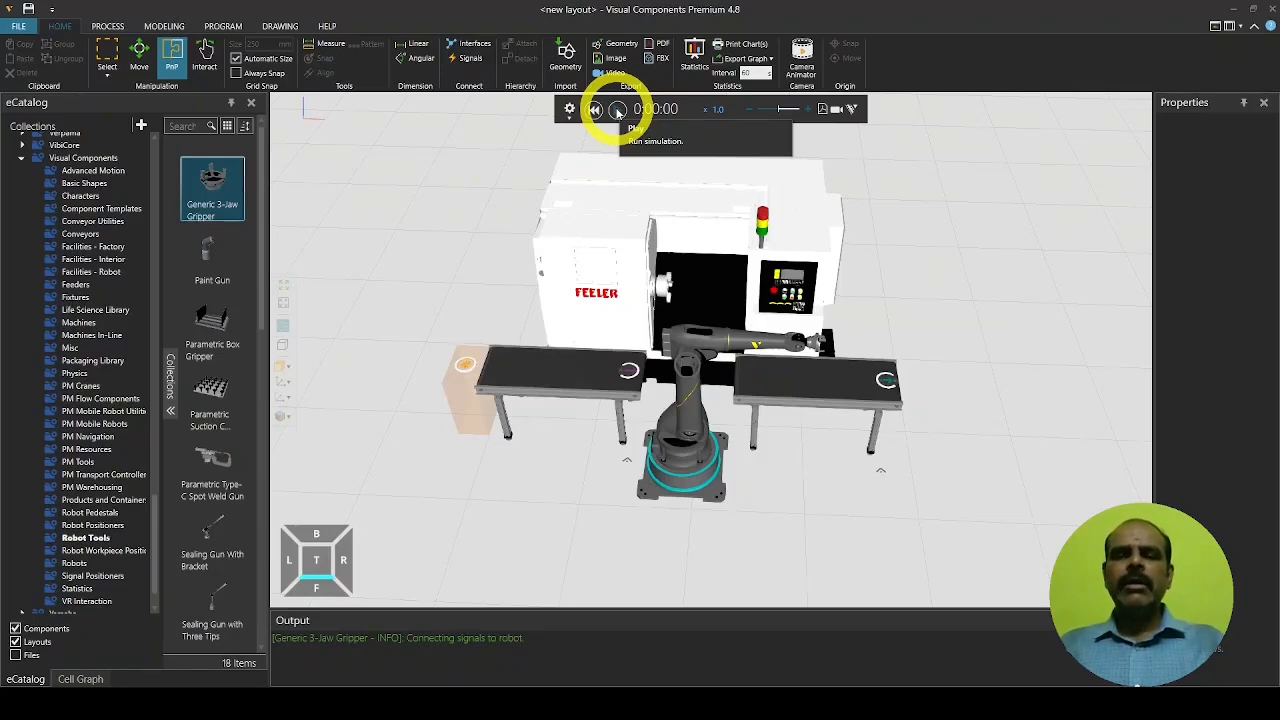
# Test-run the simulation, reset it, and raise the playback speed to x 11
pyautogui.click(618, 111)
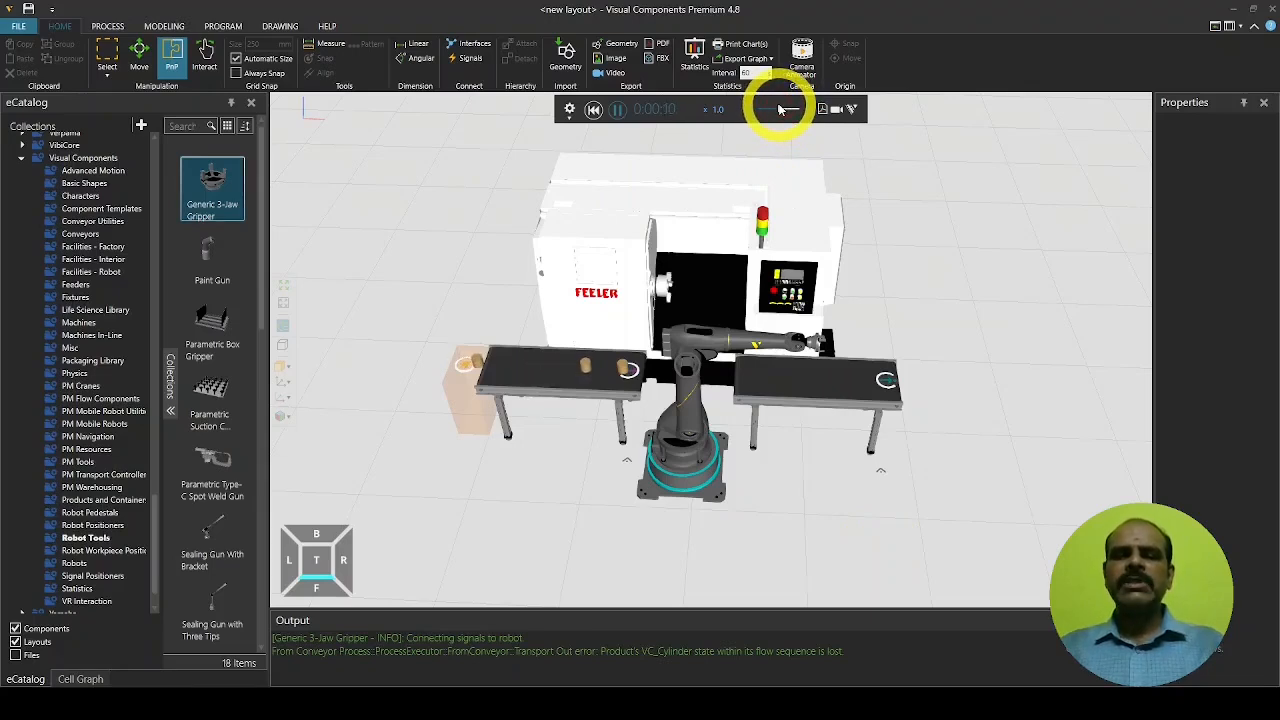
pyautogui.click(593, 110)
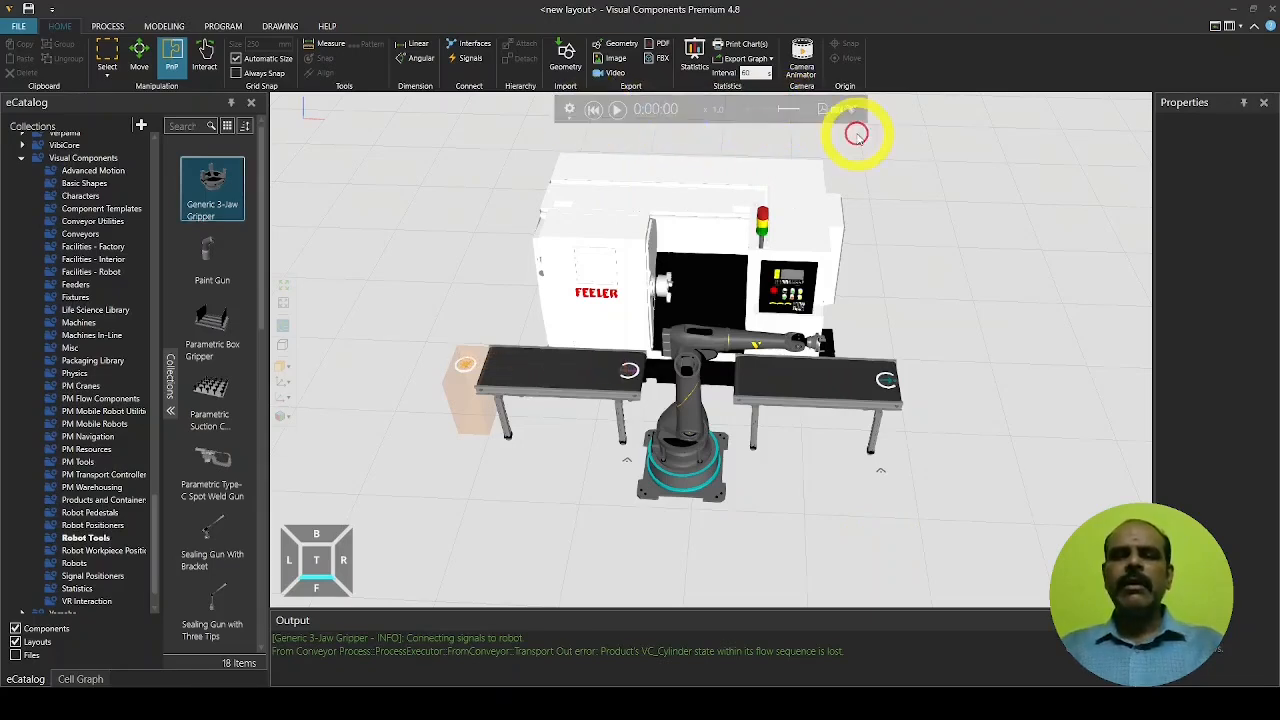
pyautogui.click(810, 111)
pyautogui.click(810, 111)
pyautogui.click(810, 111)
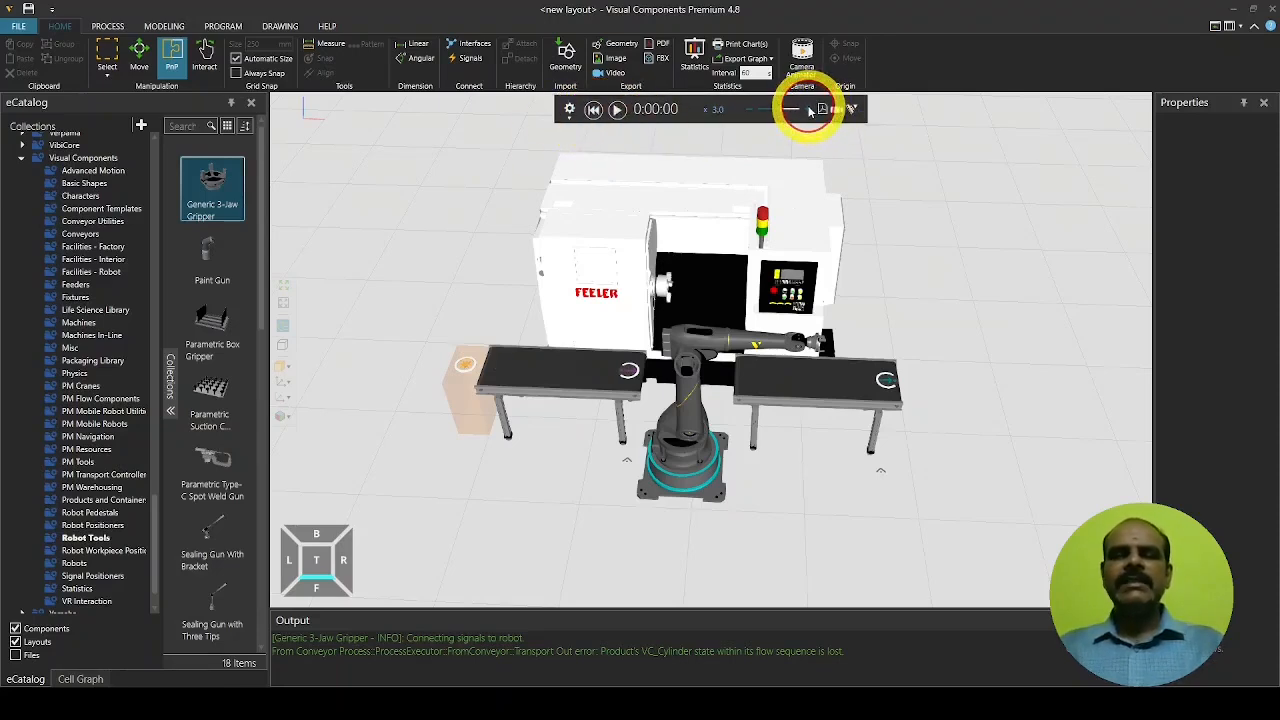
pyautogui.click(810, 111)
pyautogui.click(810, 111)
pyautogui.click(810, 111)
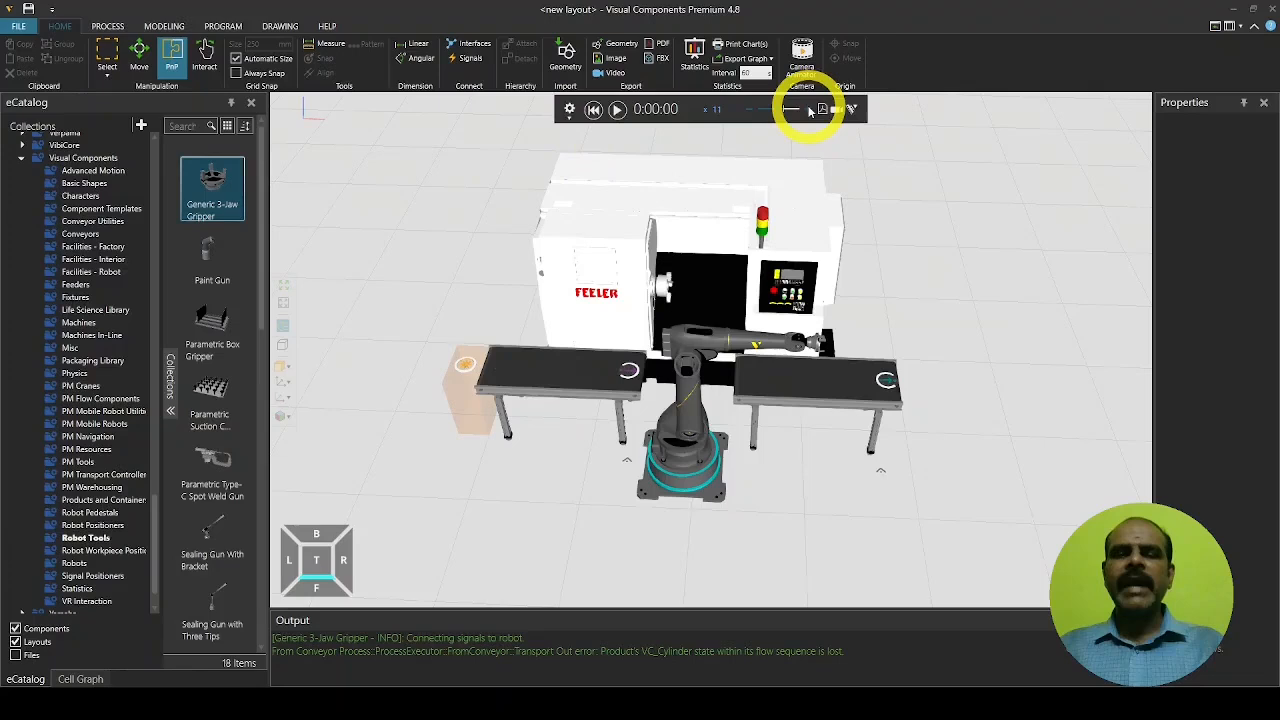
# Rerun the simulation at x 11 and reset it to the start
pyautogui.click(618, 110)
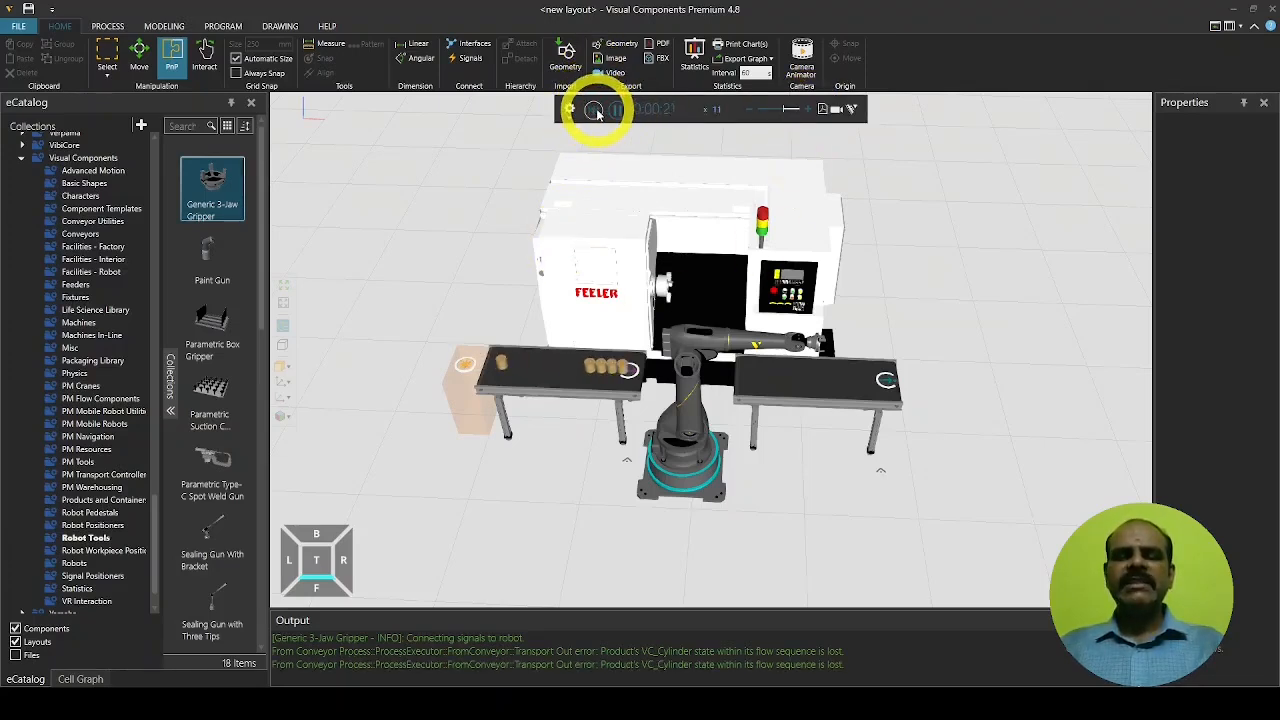
pyautogui.click(594, 110)
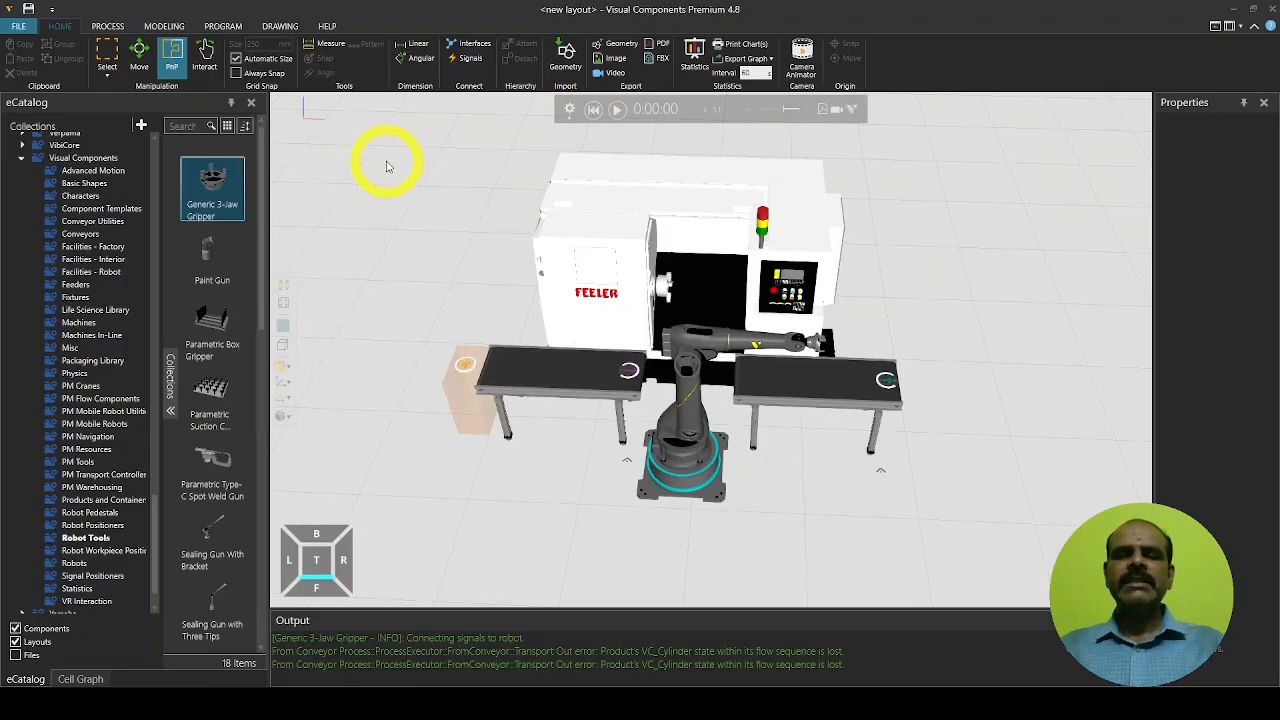
pyautogui.click(107, 27)
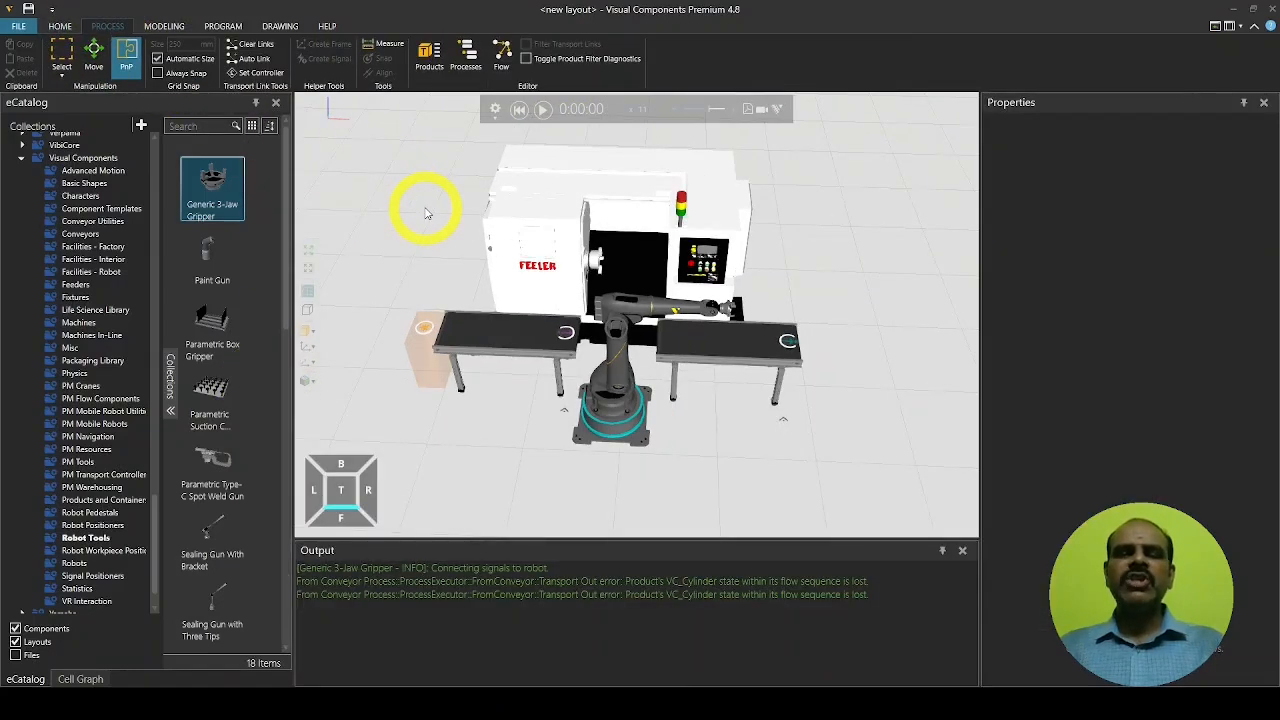
# Show the process labels and open the Process Flow Editor listing Flow Group #1
pyautogui.click(468, 56)
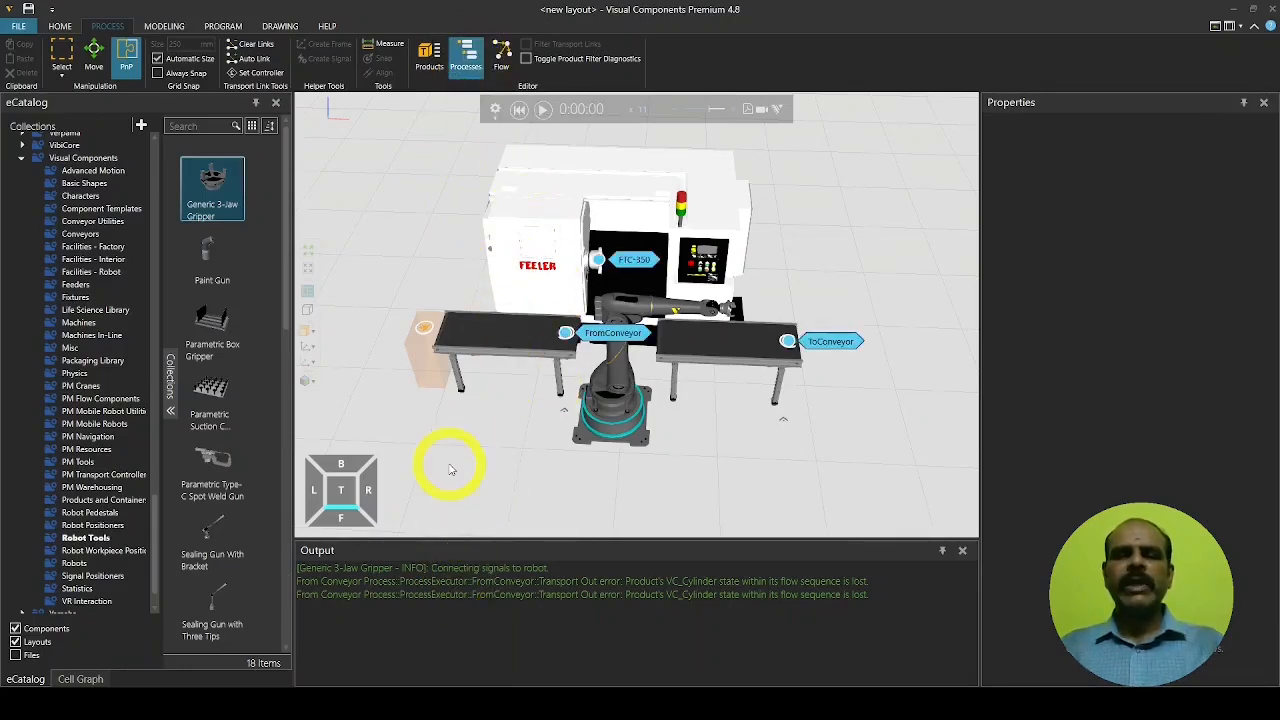
pyautogui.click(500, 60)
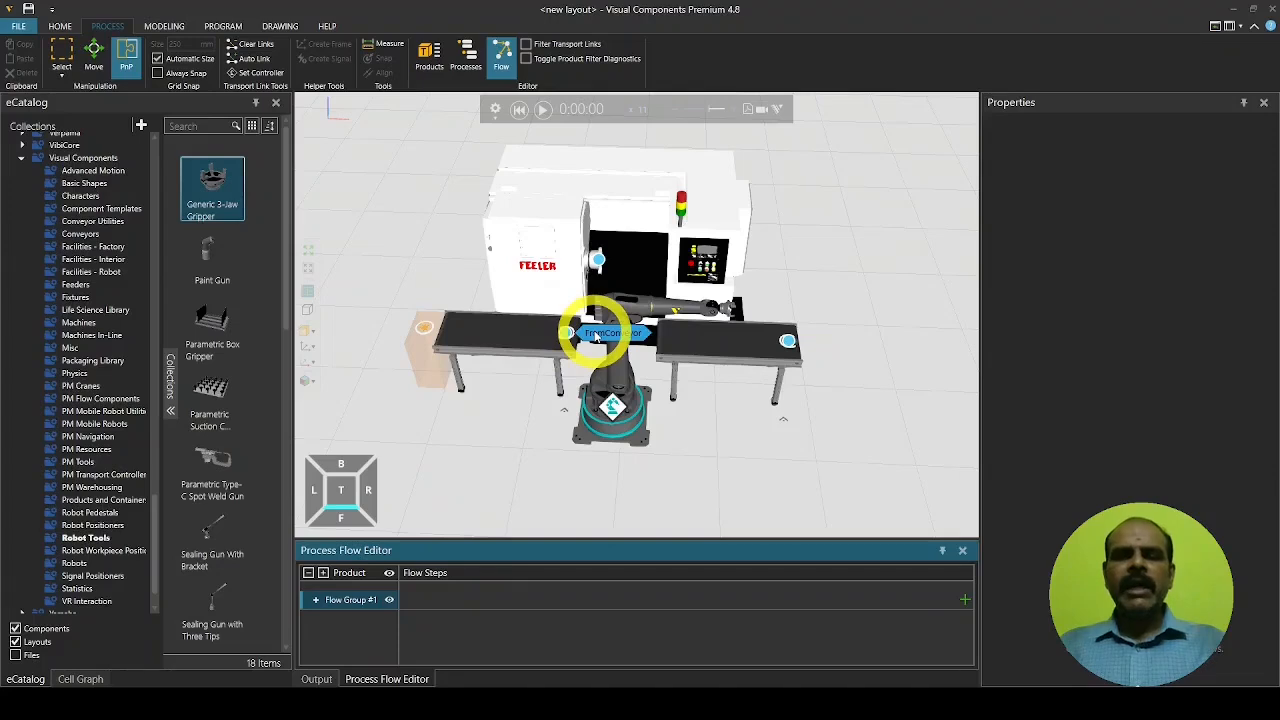
# Chain FromConveyor → FTC-350 → ToConveyor in Flow Group #1 and show the Product Type Editor with VC_Cylinder
pyautogui.click(597, 337)
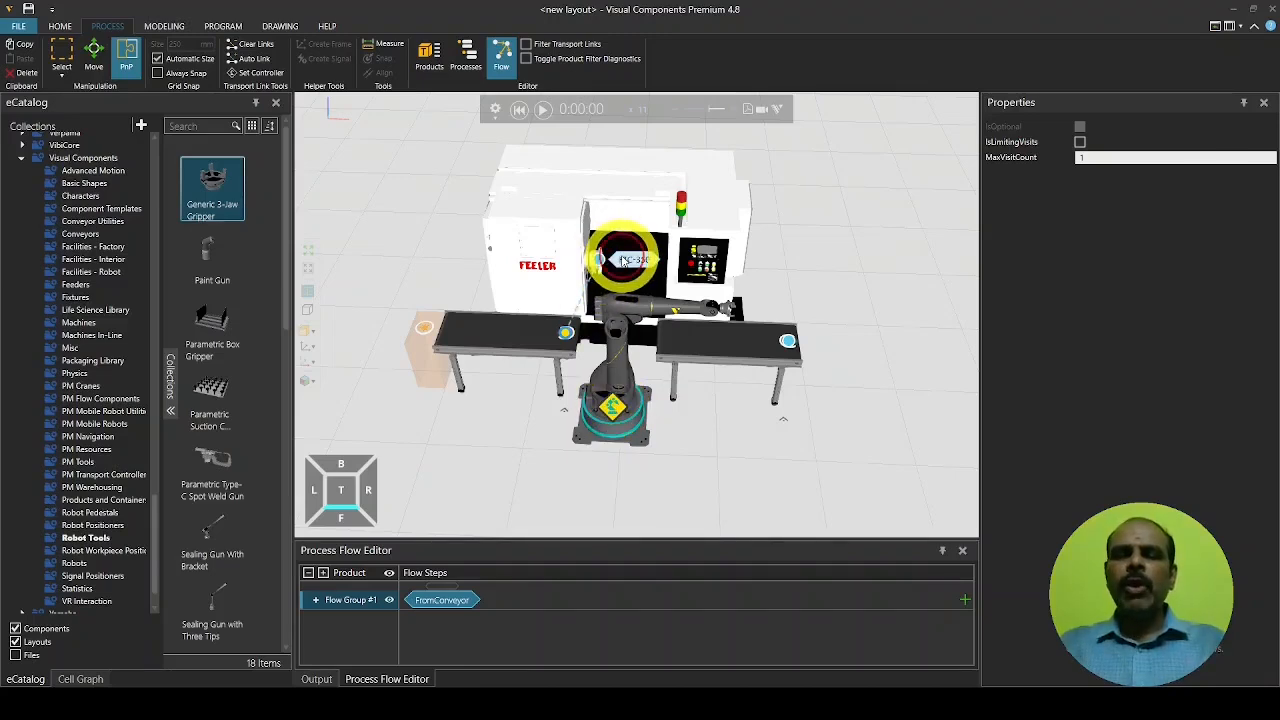
pyautogui.click(623, 261)
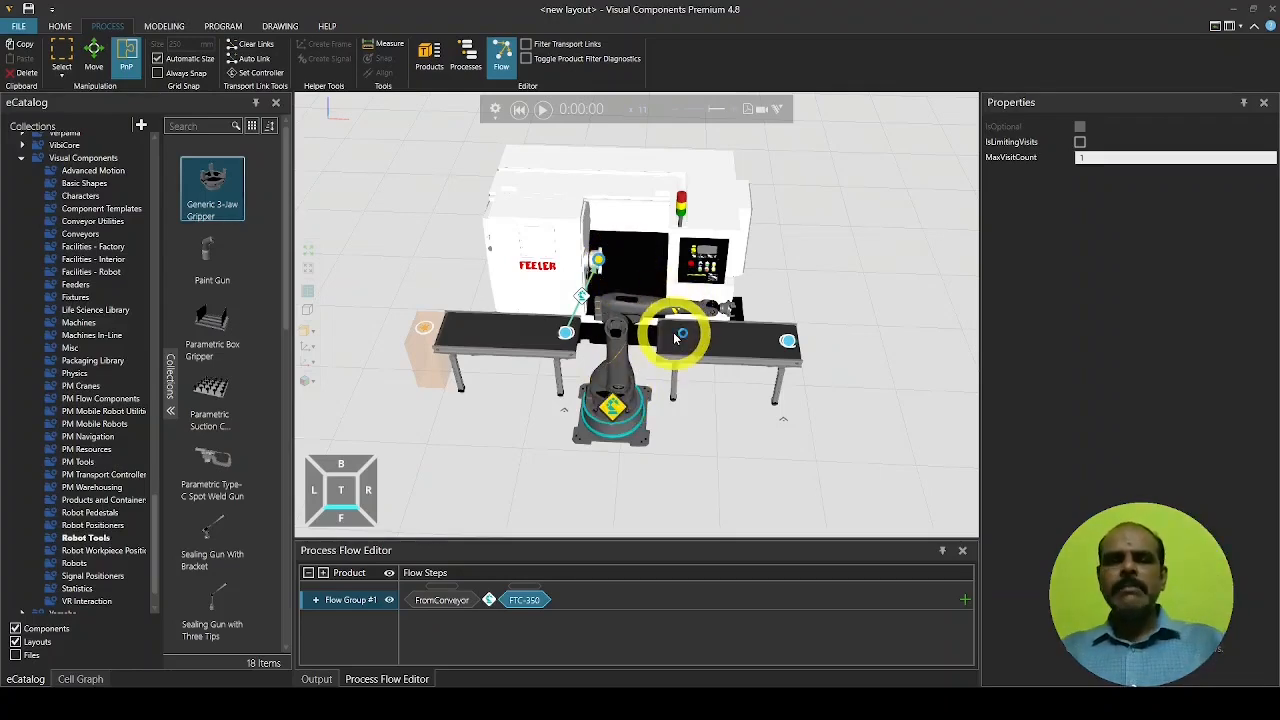
pyautogui.scroll(2, 673, 332)
pyautogui.scroll(1, 673, 332)
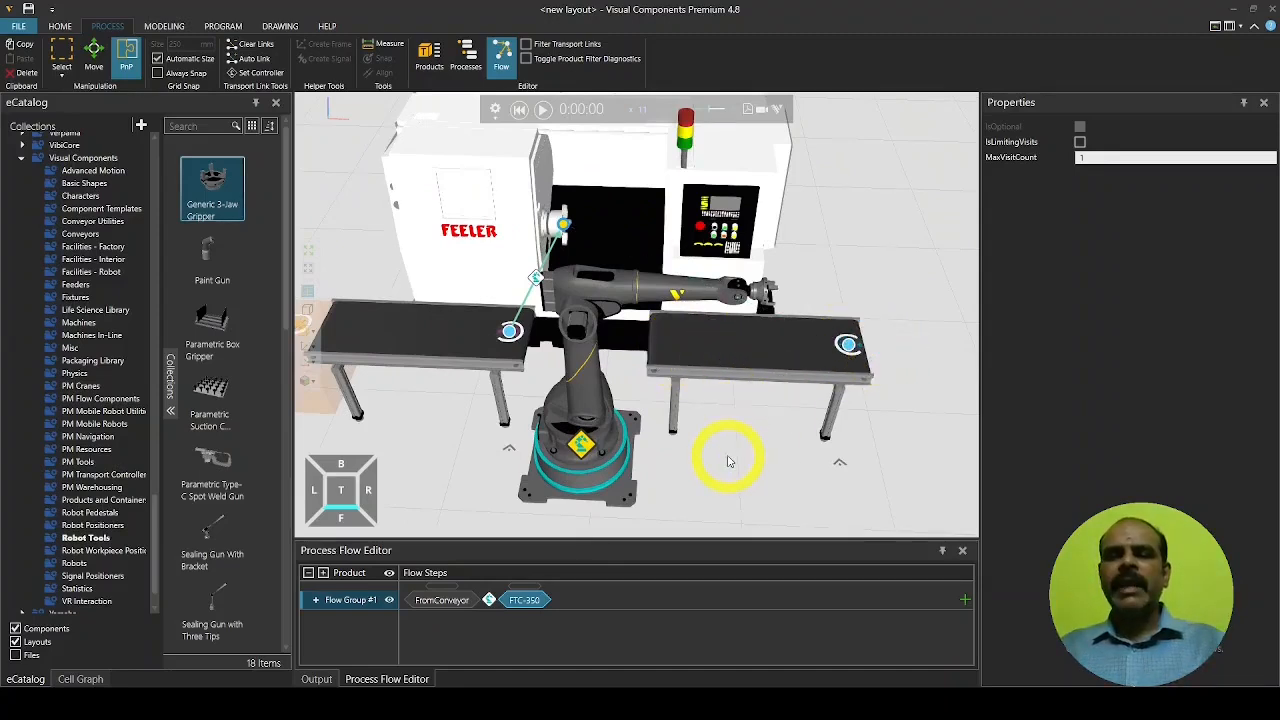
pyautogui.click(848, 344)
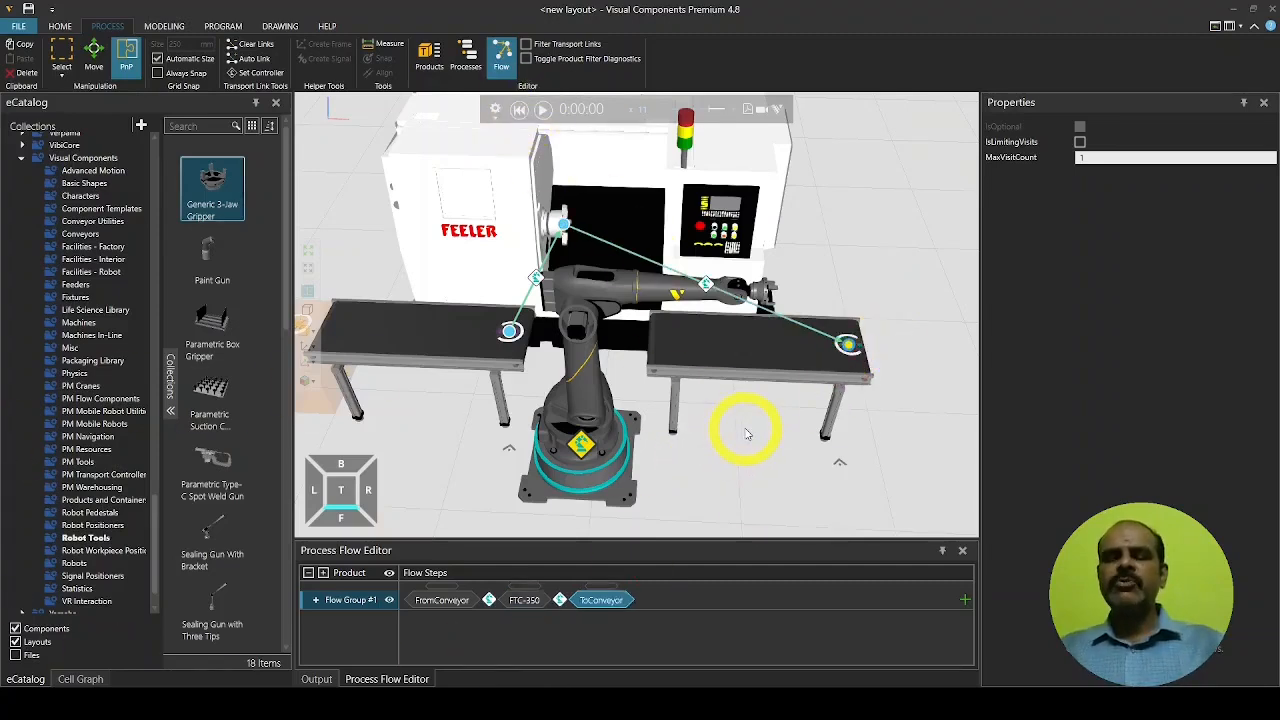
pyautogui.click(428, 52)
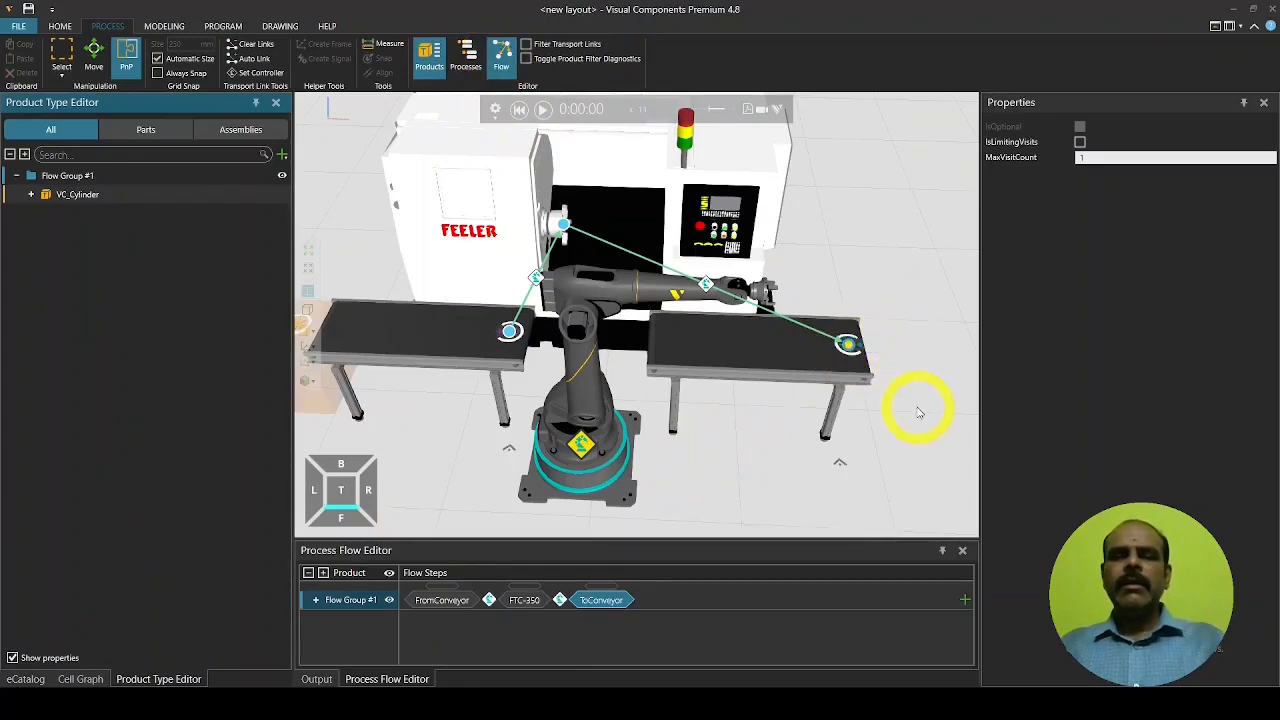
# Close the flow and product editors, nudge the To Conveyor Process along X, and show process labels
pyautogui.click(498, 53)
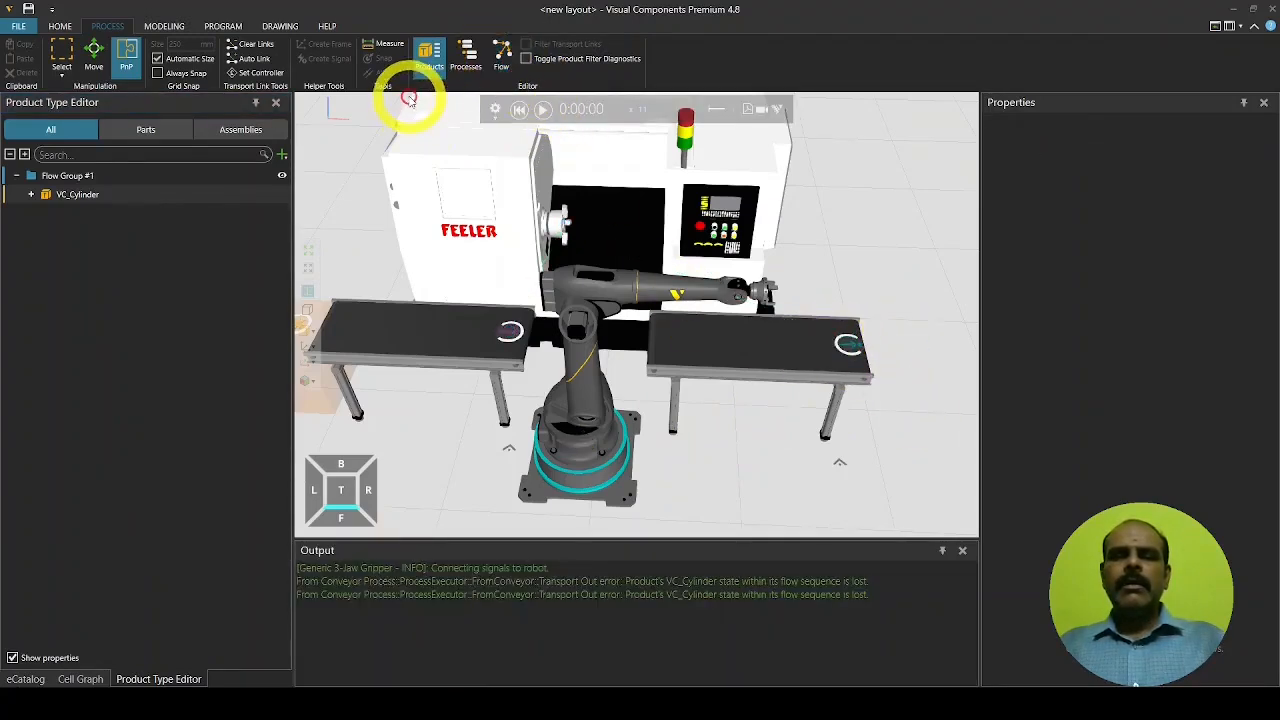
pyautogui.click(430, 55)
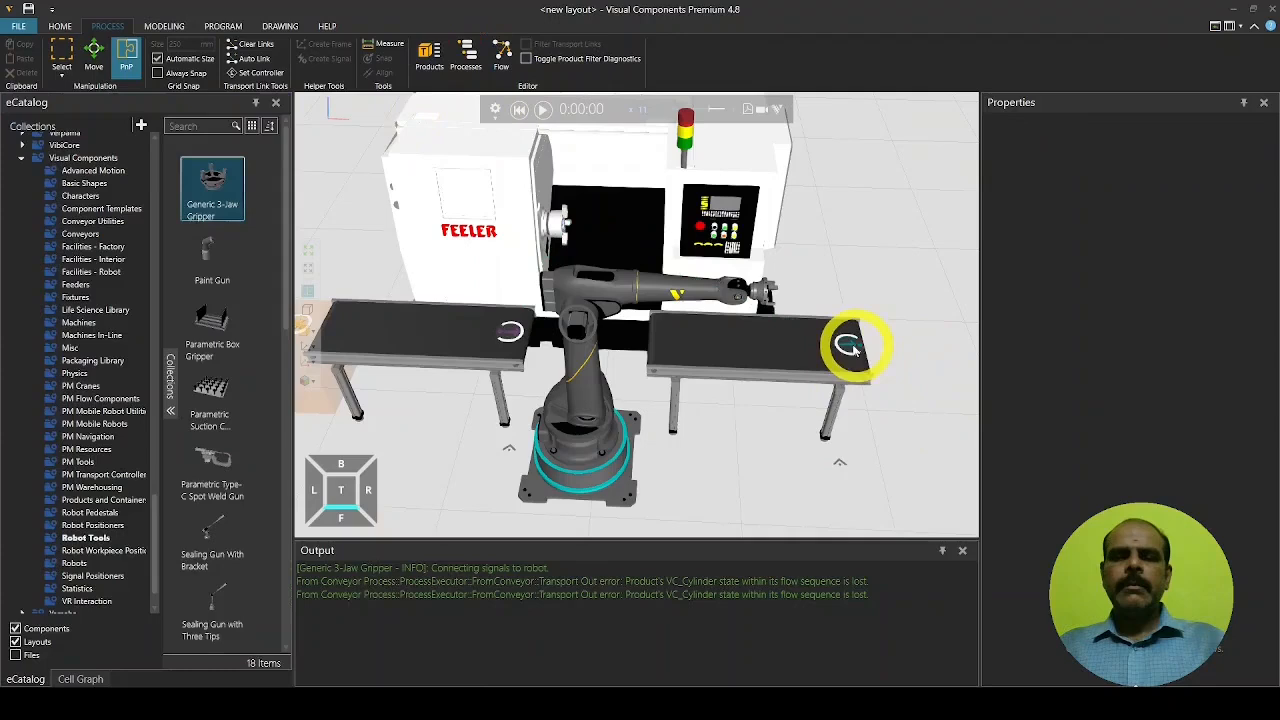
pyautogui.click(850, 346)
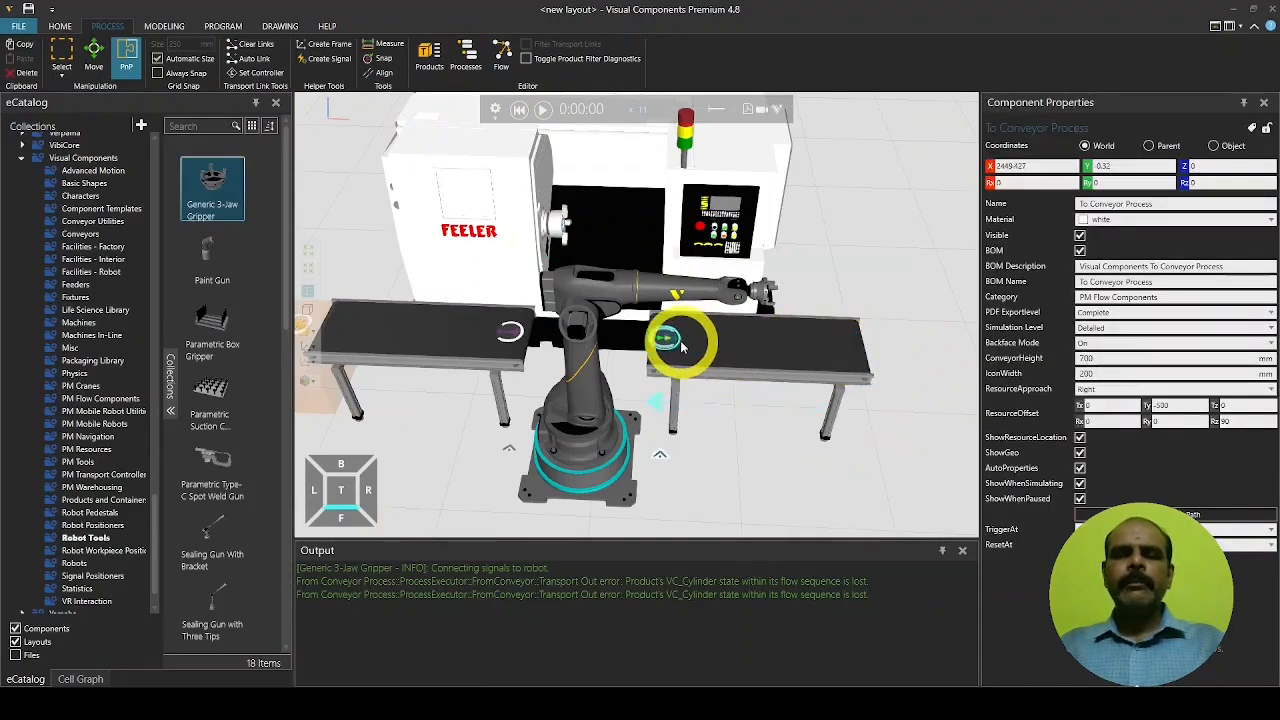
pyautogui.moveTo(683, 345); pyautogui.dragTo(697, 347)
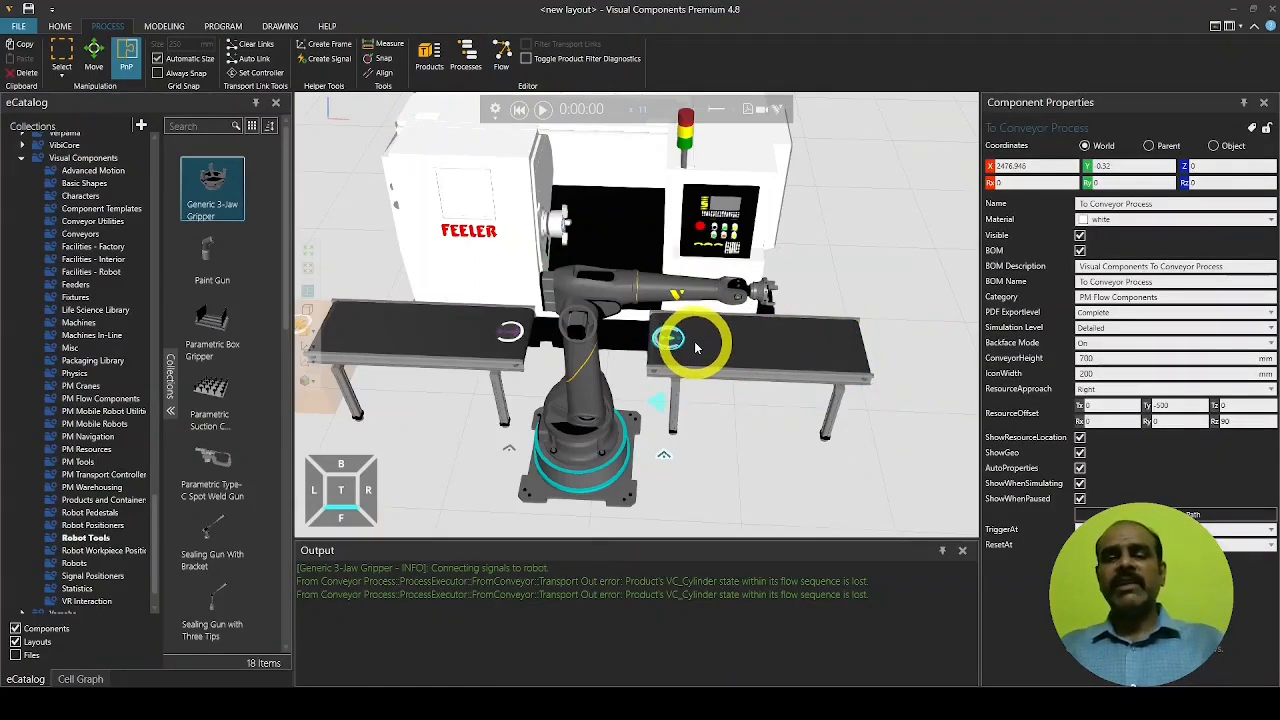
pyautogui.click(803, 459)
pyautogui.click(469, 67)
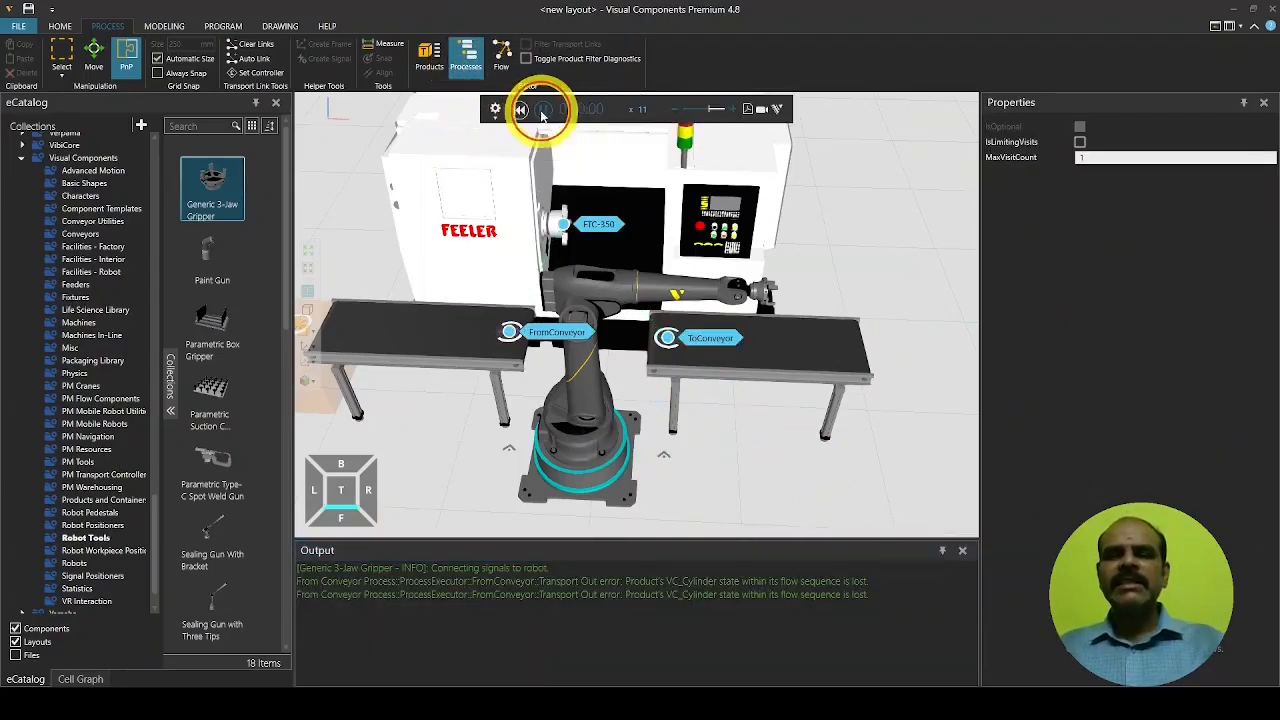
# Run the simulation at speed 5, then hide labels, reset to 0:00:00 and select the Feeder
pyautogui.click(543, 112)
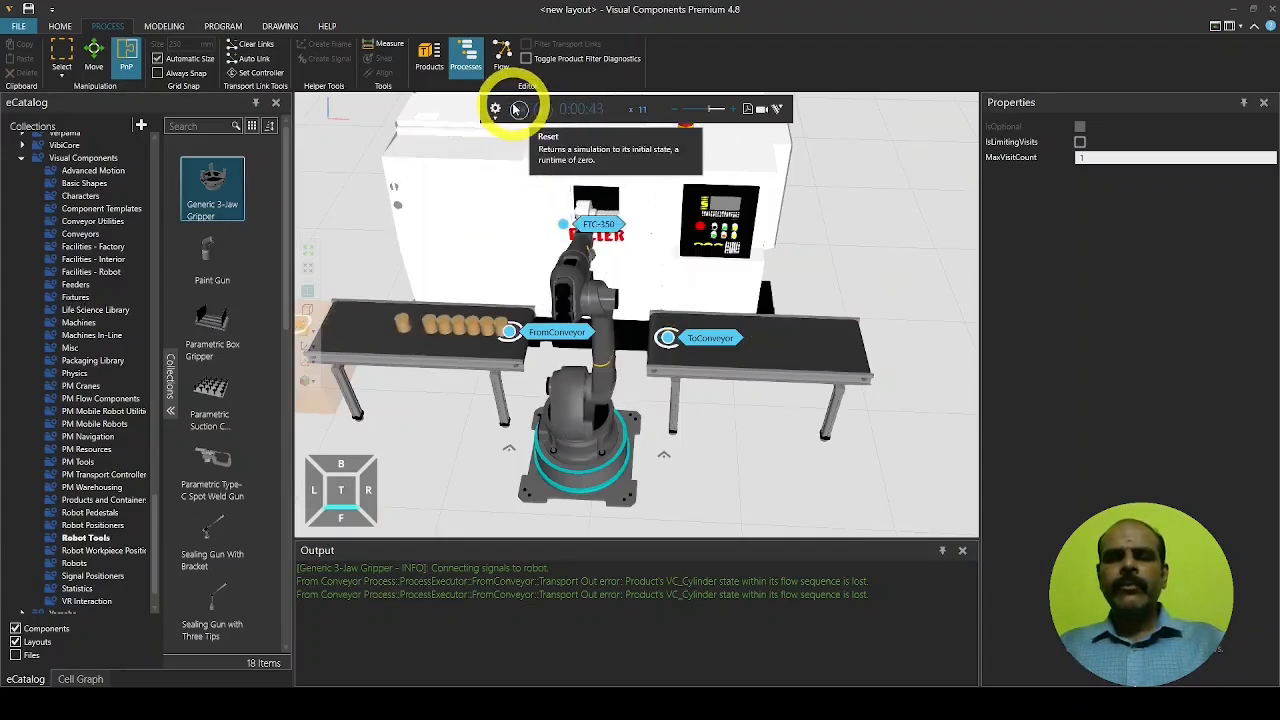
pyautogui.doubleClick(657, 109)
pyautogui.write('5')
pyautogui.press('Return')
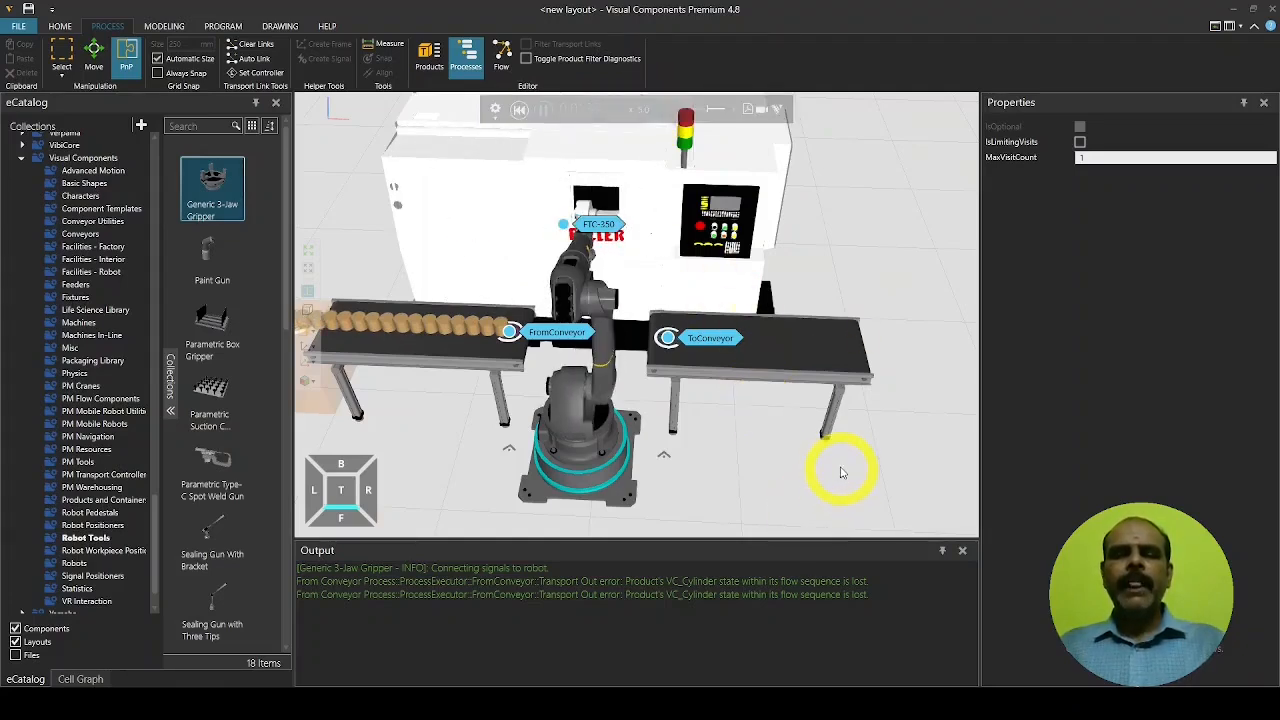
pyautogui.click(466, 60)
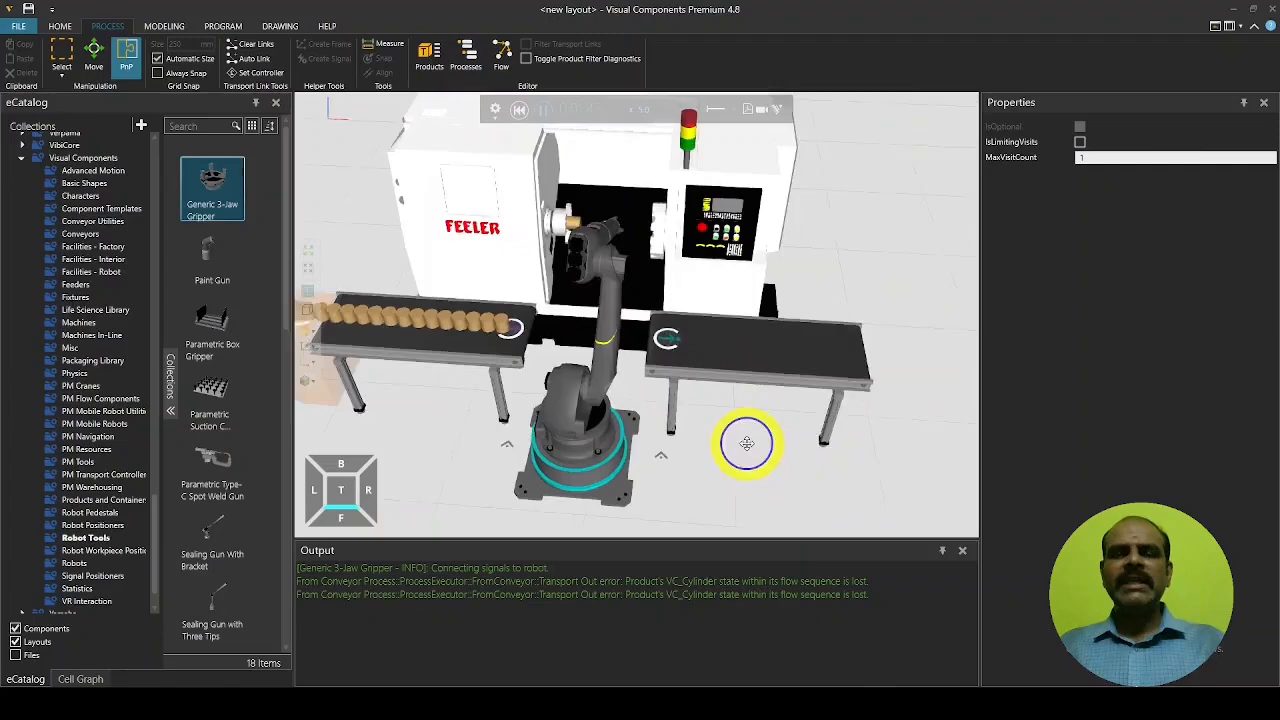
pyautogui.moveTo(747, 443); pyautogui.dragTo(737, 443, button='right')
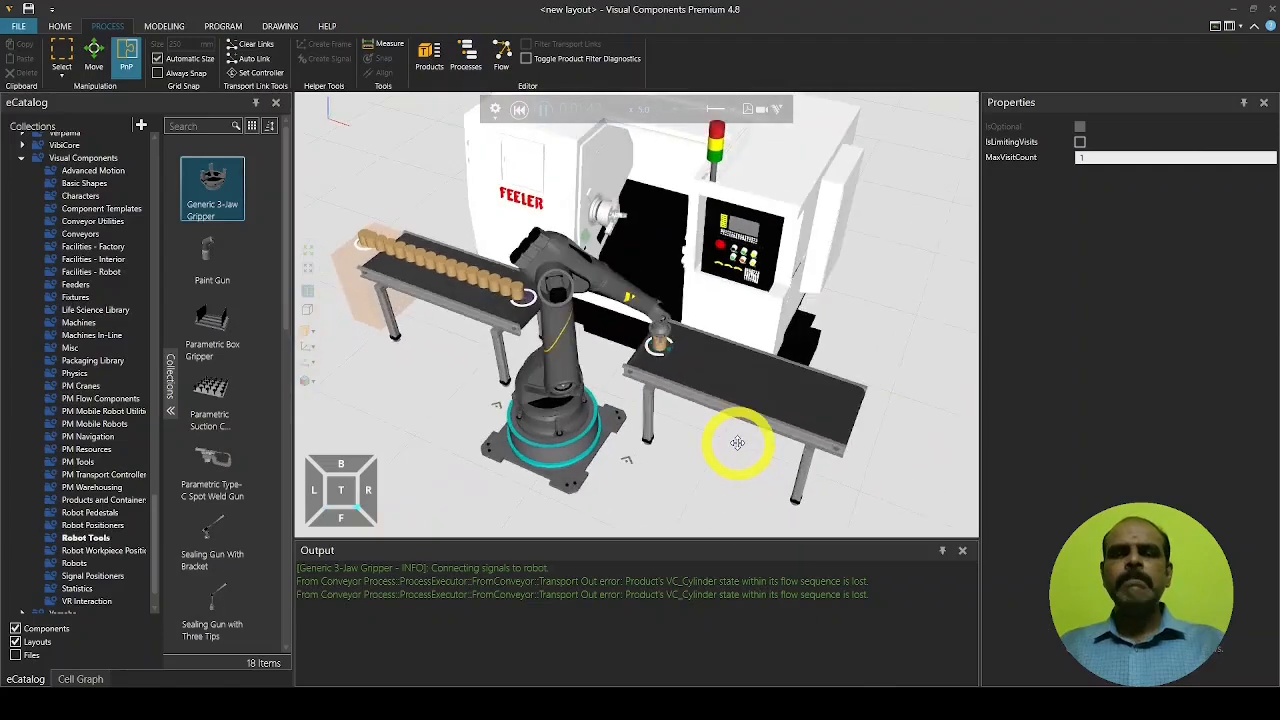
pyautogui.click(518, 111)
pyautogui.click(365, 255)
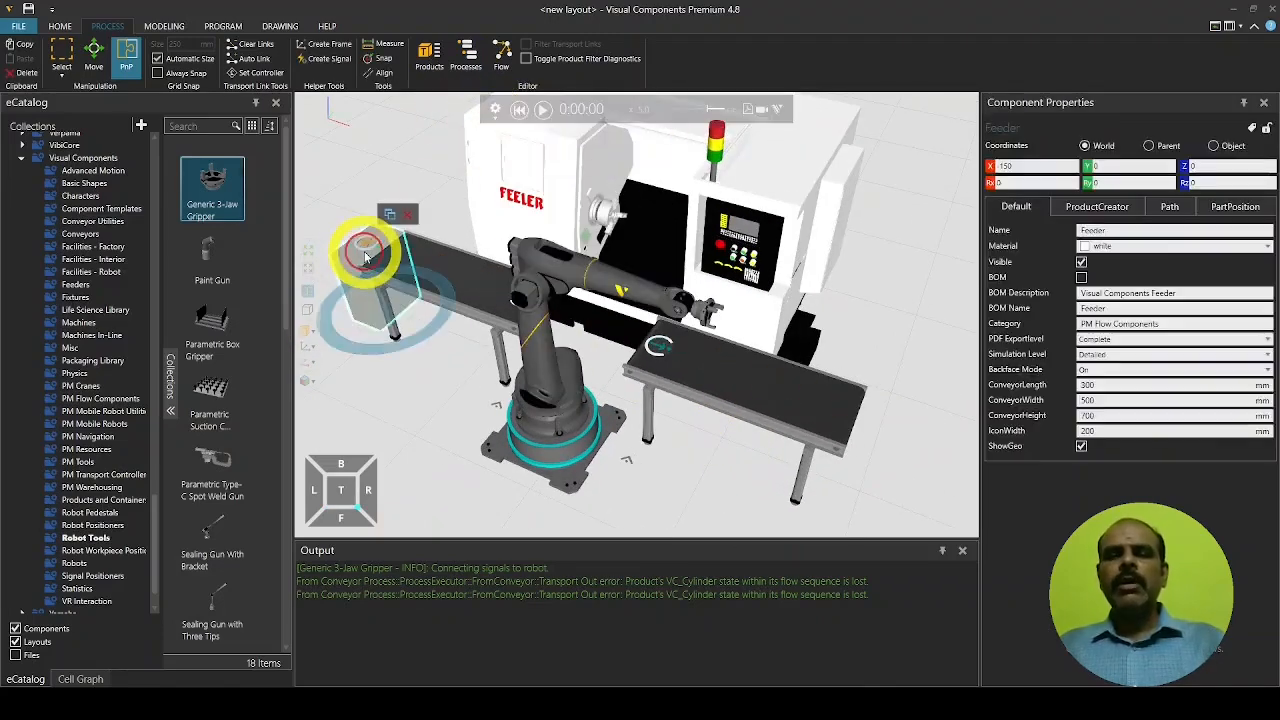
# Check the Feeder's product creation Interval, then reset and restart the simulation
pyautogui.click(1095, 207)
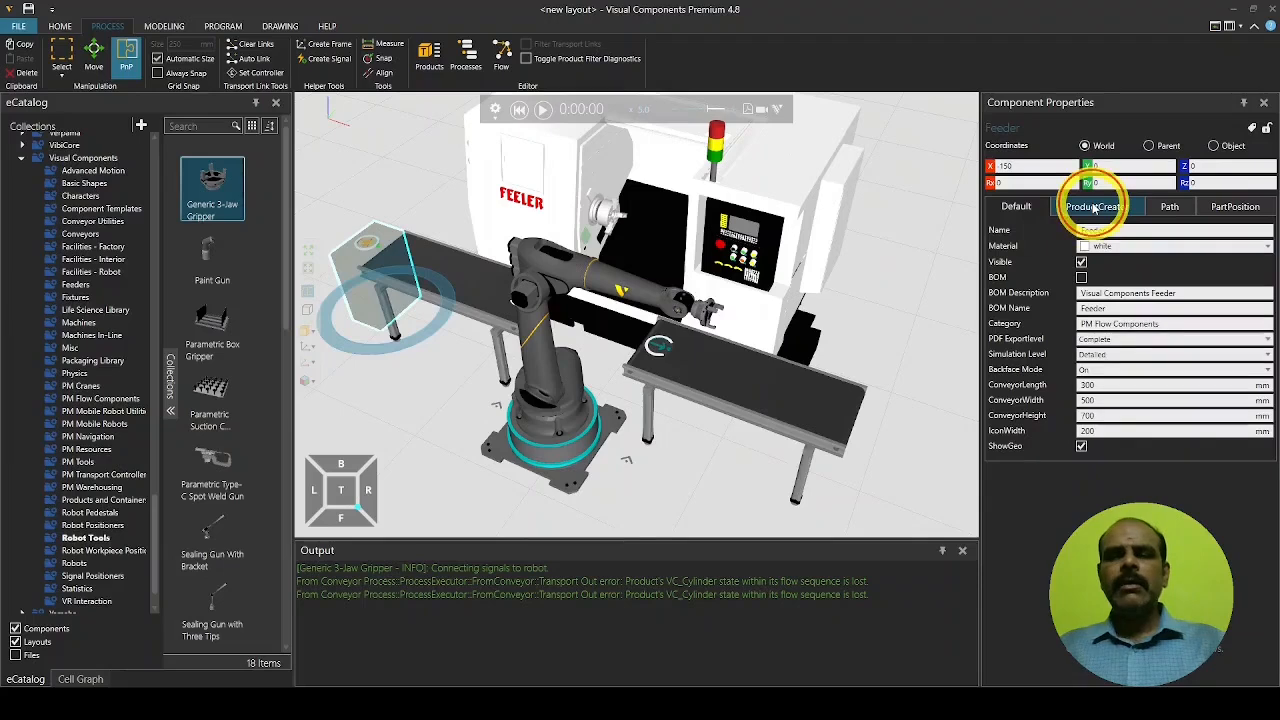
pyautogui.moveTo(1108, 247); pyautogui.dragTo(1078, 250)
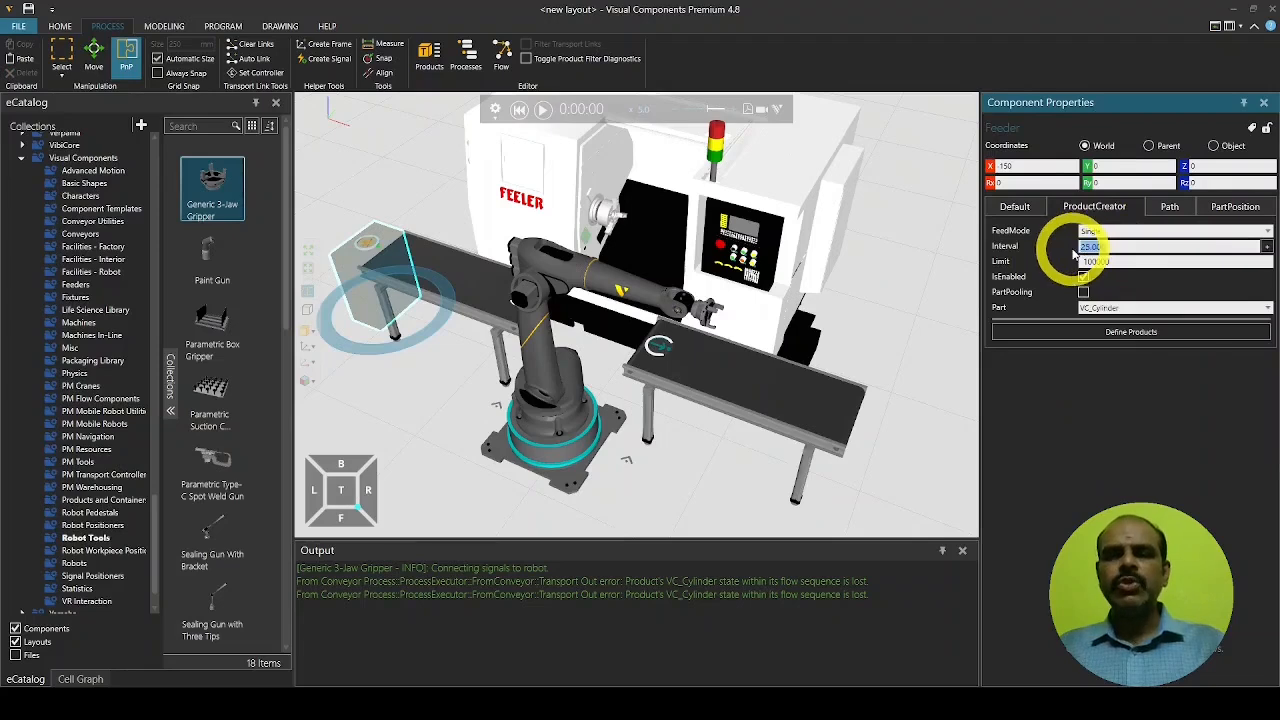
pyautogui.click(518, 112)
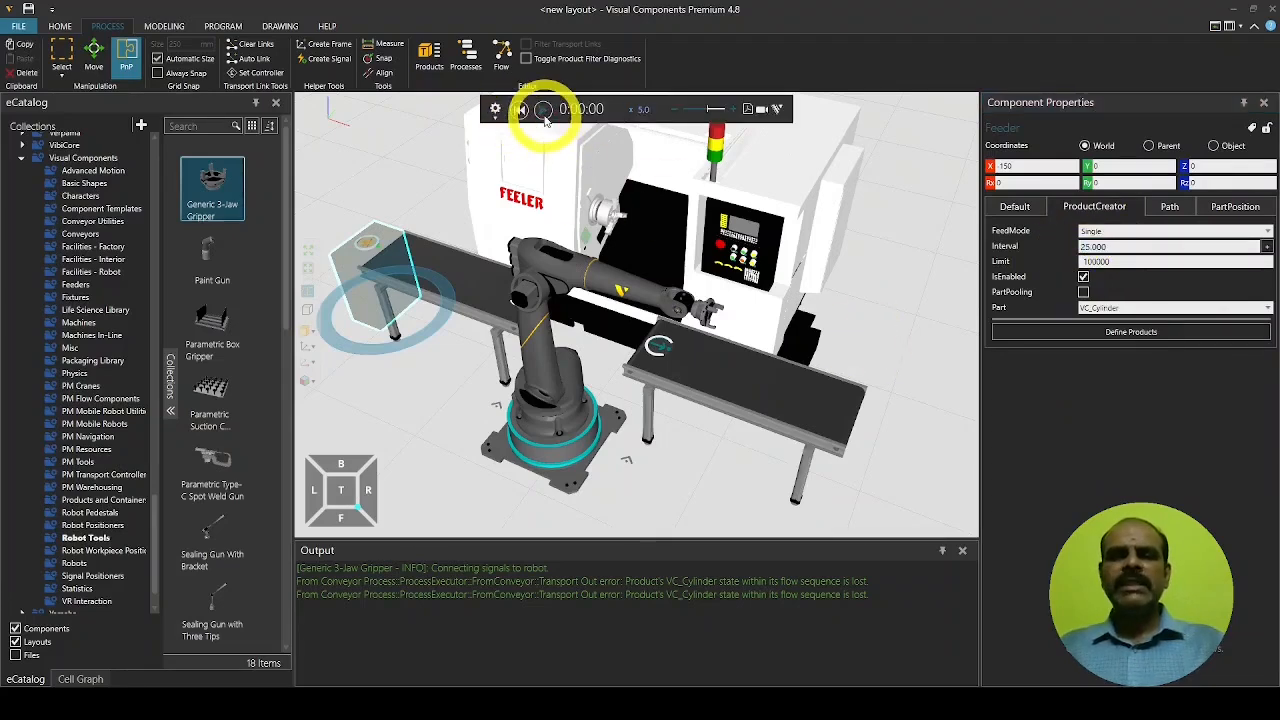
pyautogui.click(541, 110)
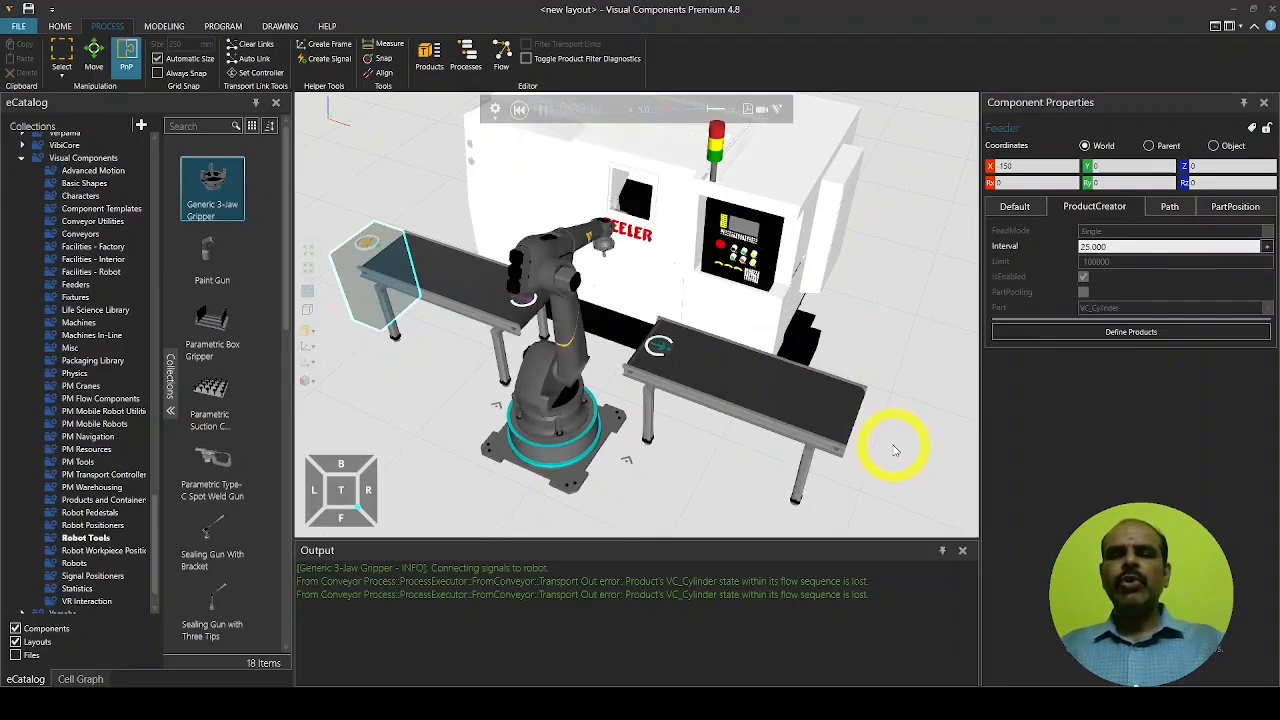
# Orbit around the running cell, reset the simulation to 0:00:00, and switch to the Drawing workspace
pyautogui.moveTo(890, 445); pyautogui.dragTo(882, 434, button='right')
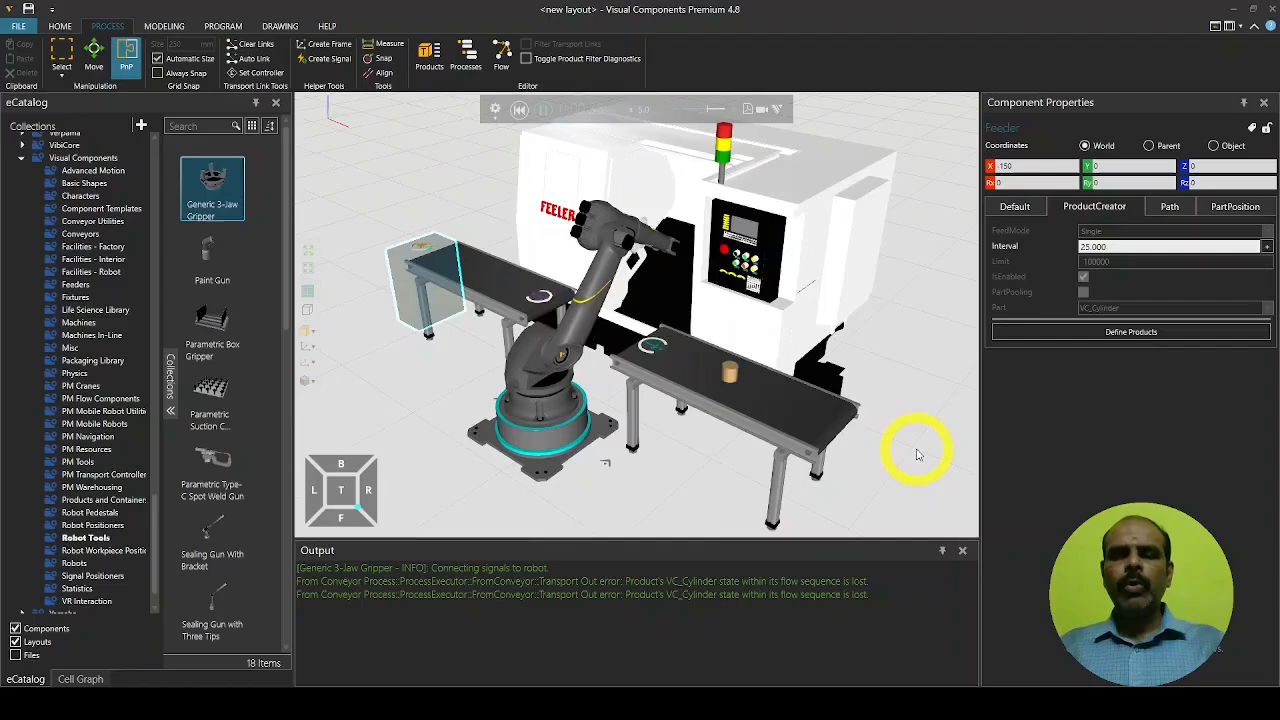
pyautogui.moveTo(748, 420)
pyautogui.mouseDown(button='right')
pyautogui.moveTo(783, 443)
pyautogui.moveTo(757, 406)
pyautogui.moveTo(749, 420)
pyautogui.mouseUp(button='right')
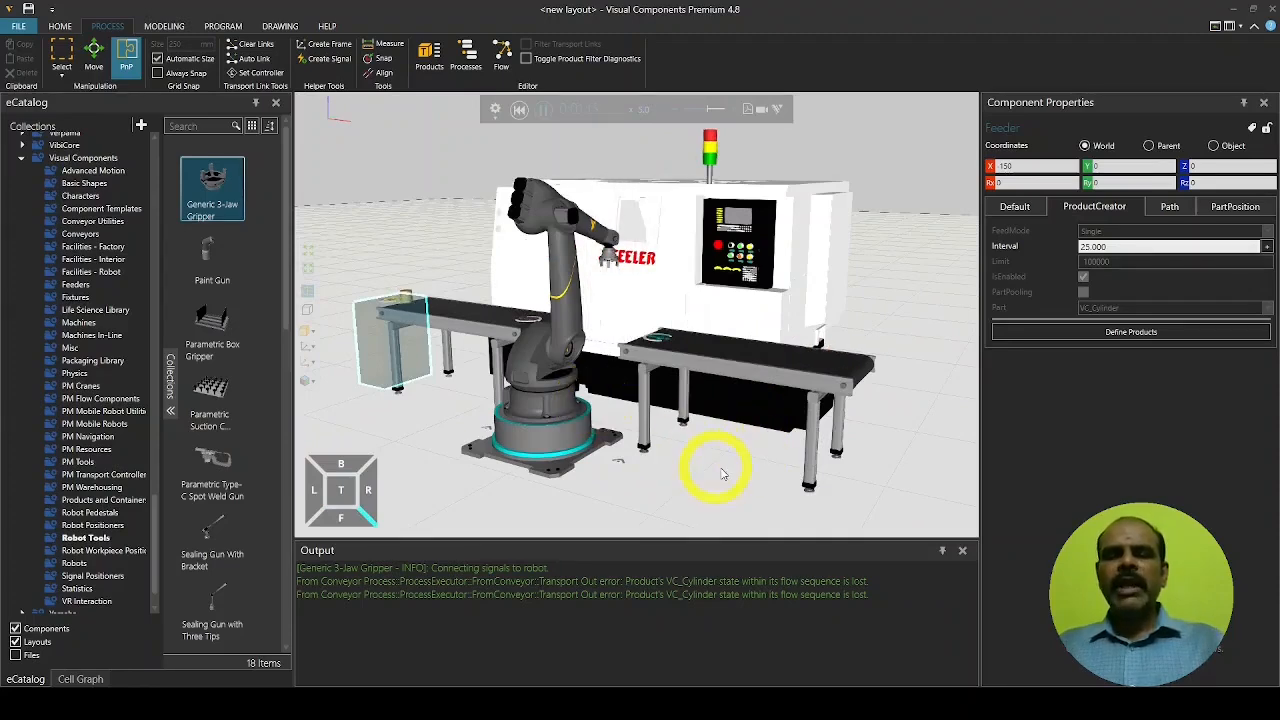
pyautogui.click(519, 110)
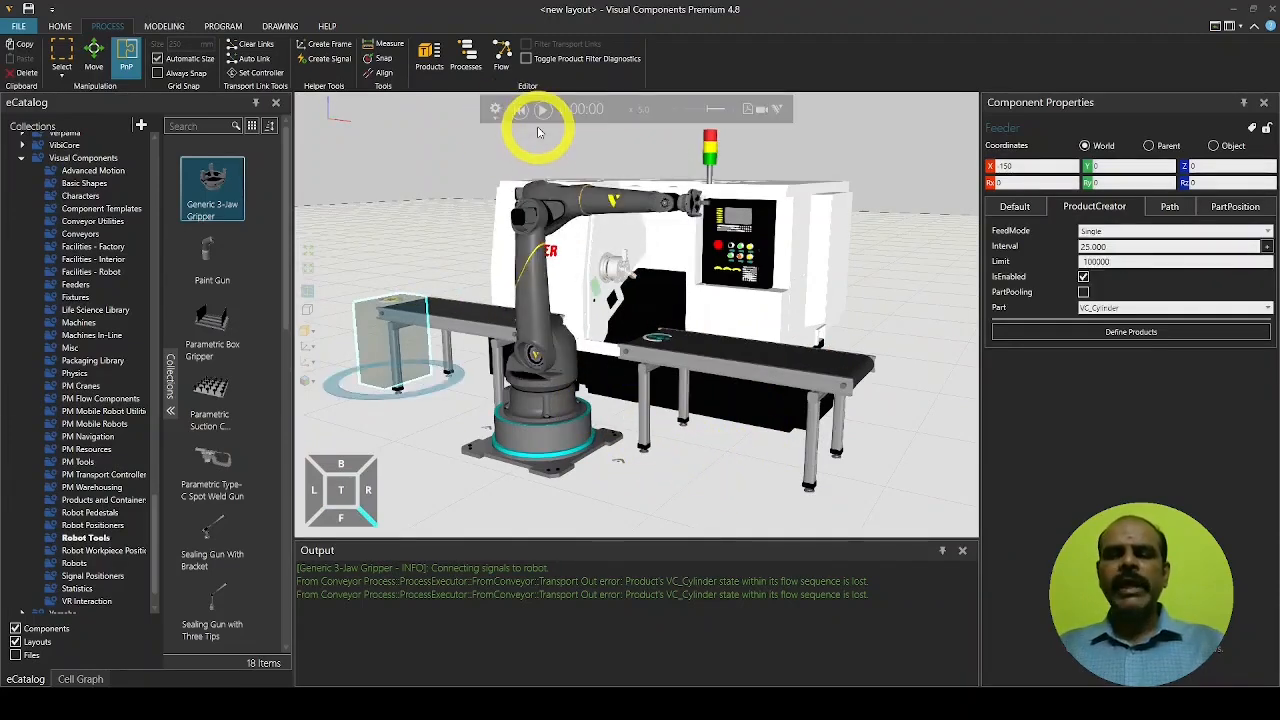
pyautogui.click(279, 27)
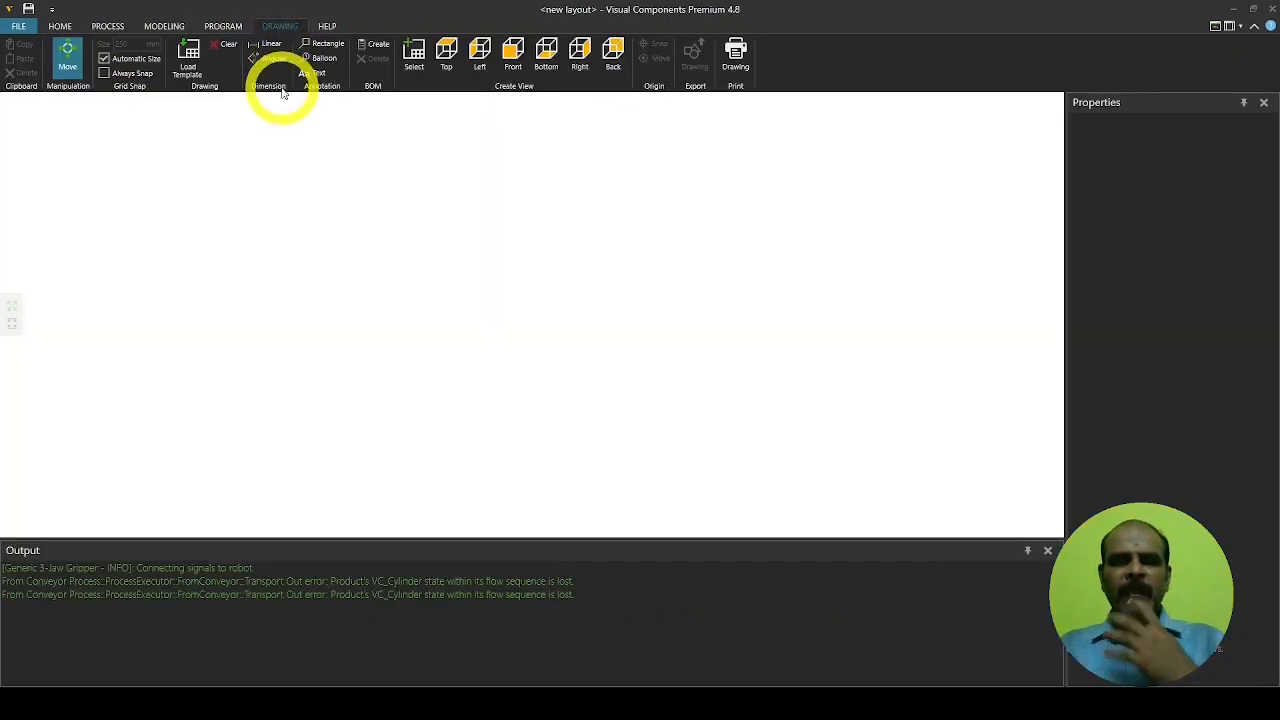
# Import Drawing Template A3 onto the sheet and begin editing its Title field
pyautogui.click(195, 68)
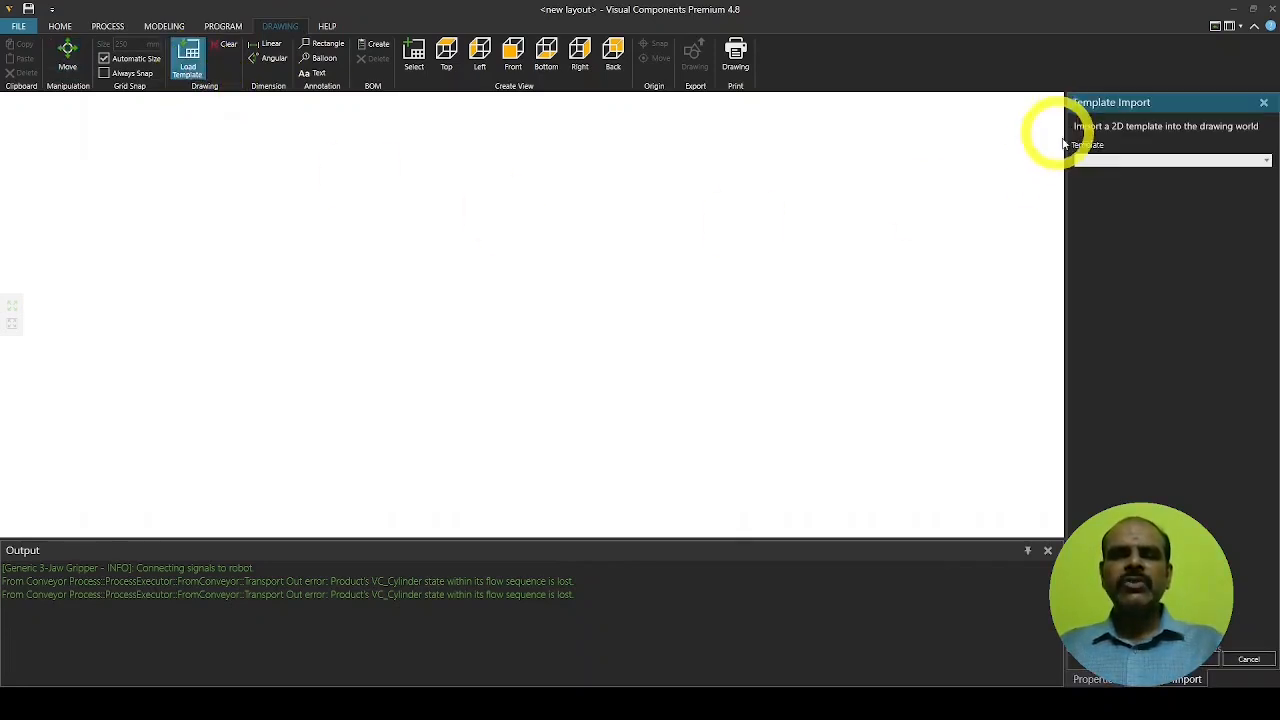
pyautogui.click(1183, 166)
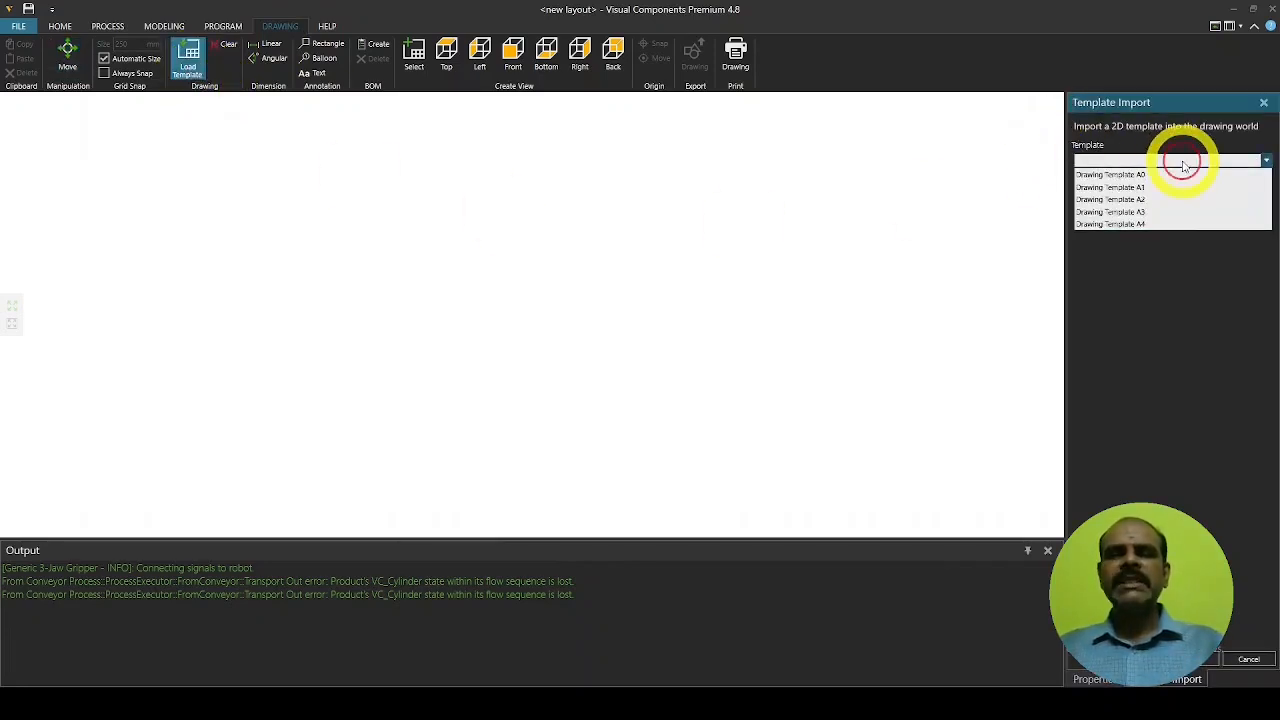
pyautogui.click(1153, 215)
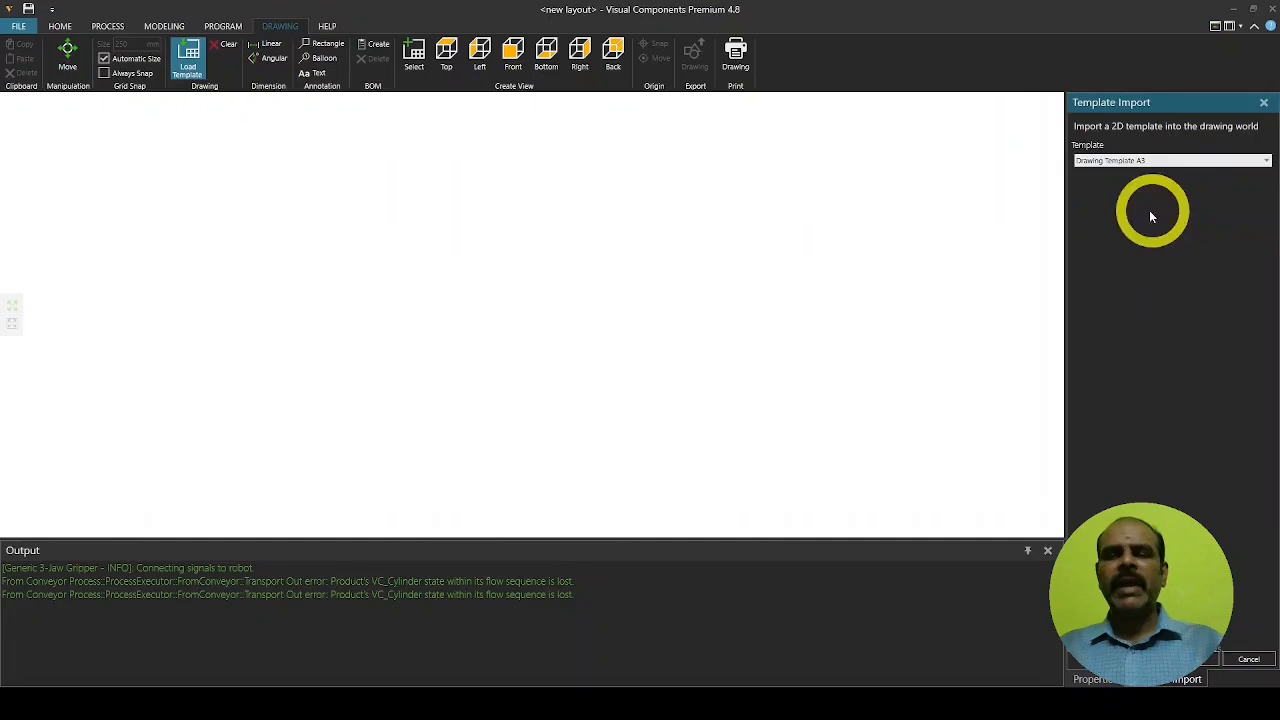
pyautogui.click(1199, 667)
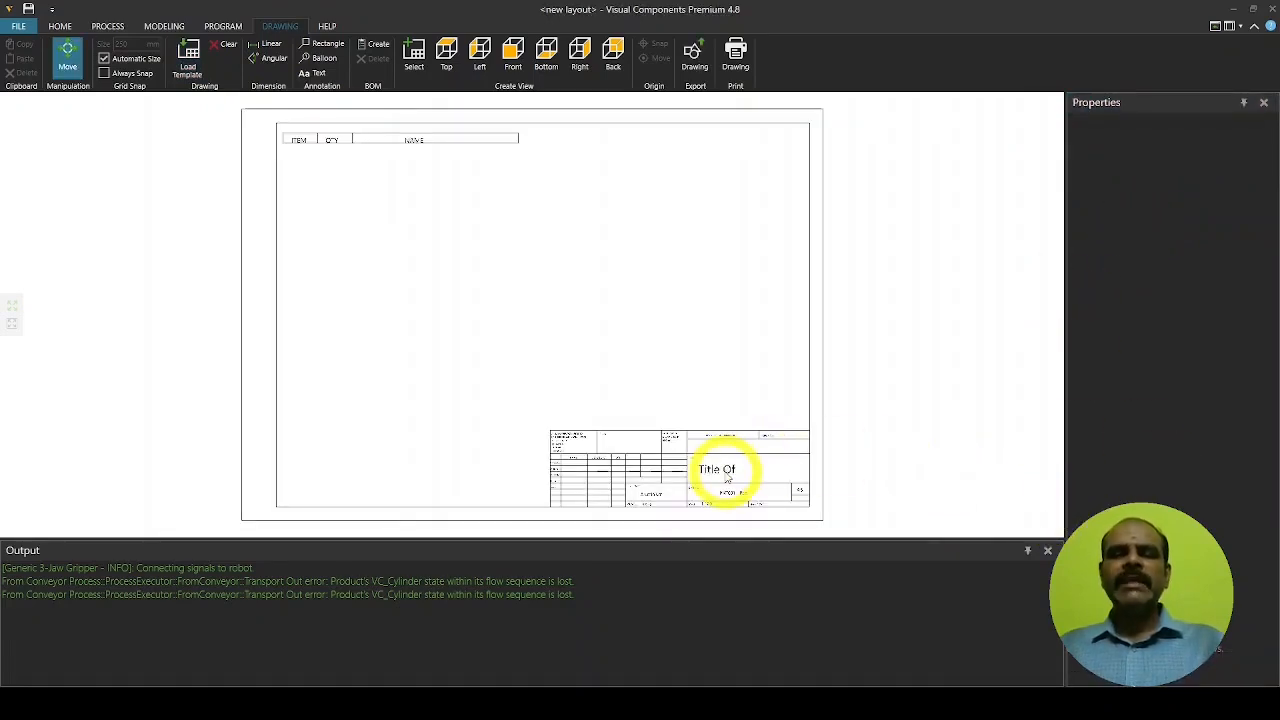
pyautogui.click(726, 476)
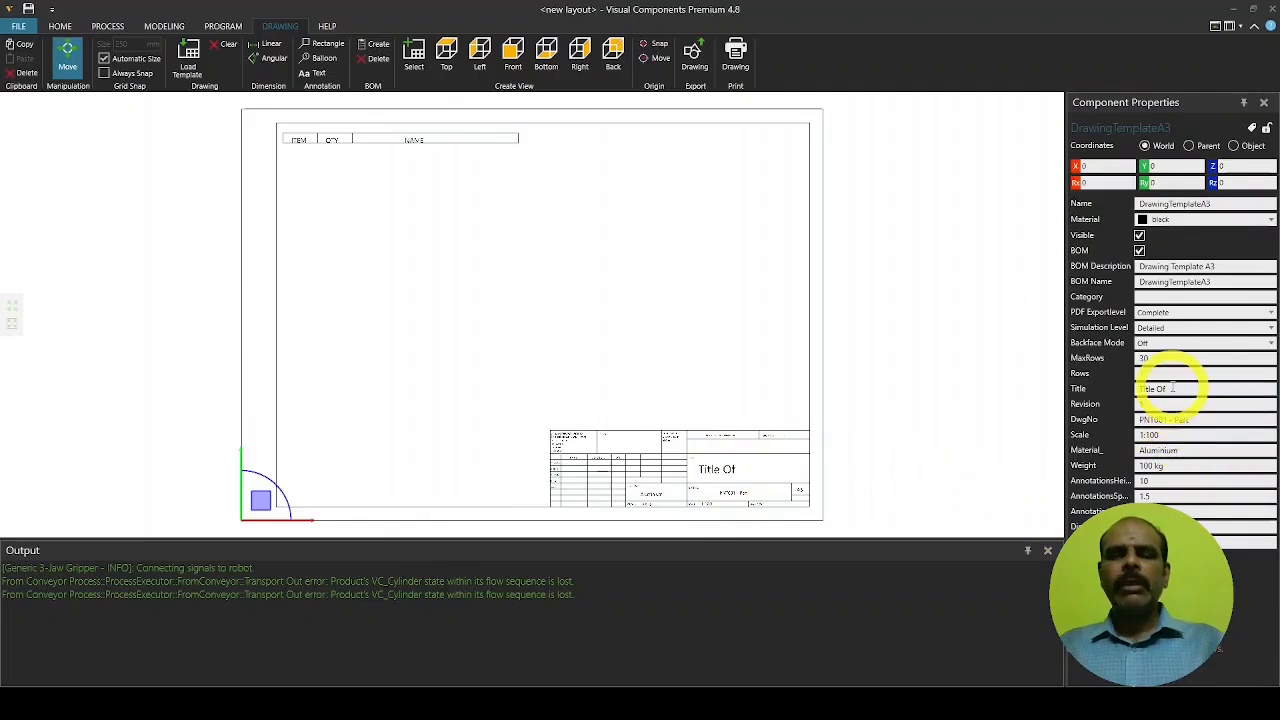
pyautogui.click(1140, 388)
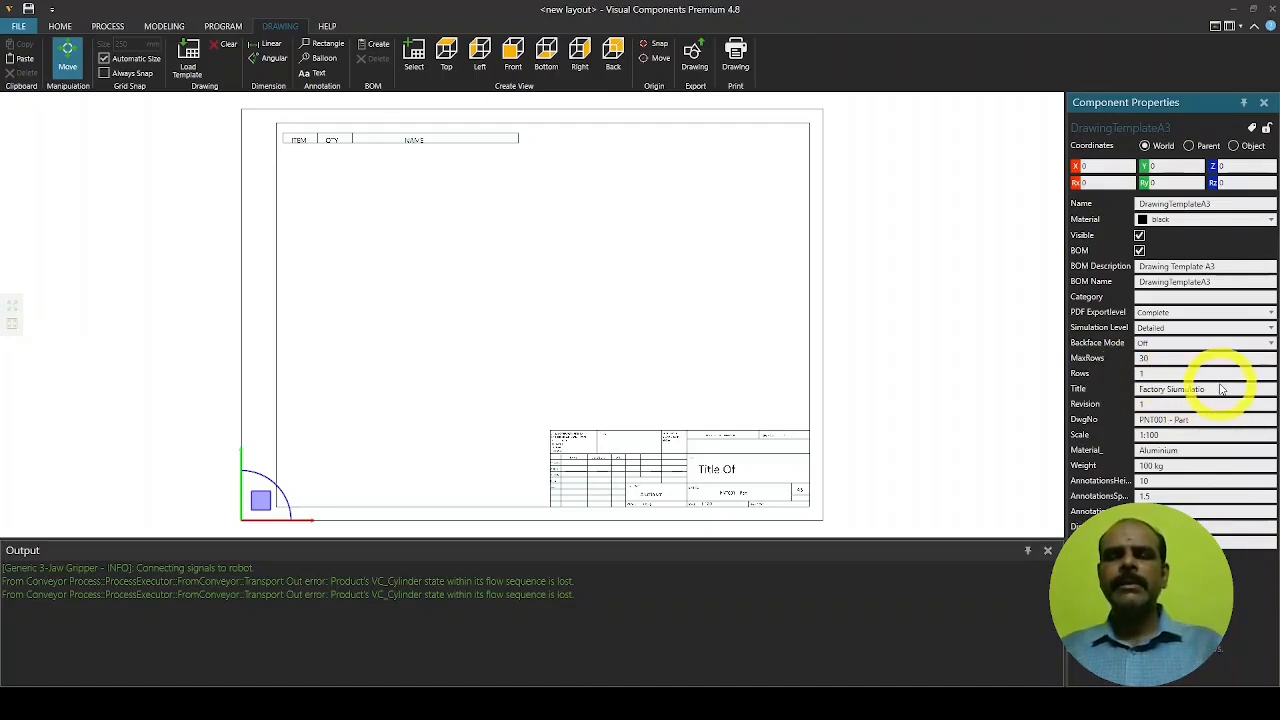
# Enter 2 in the DwgNo drawing number field, then deselect the template
pyautogui.click(1140, 421)
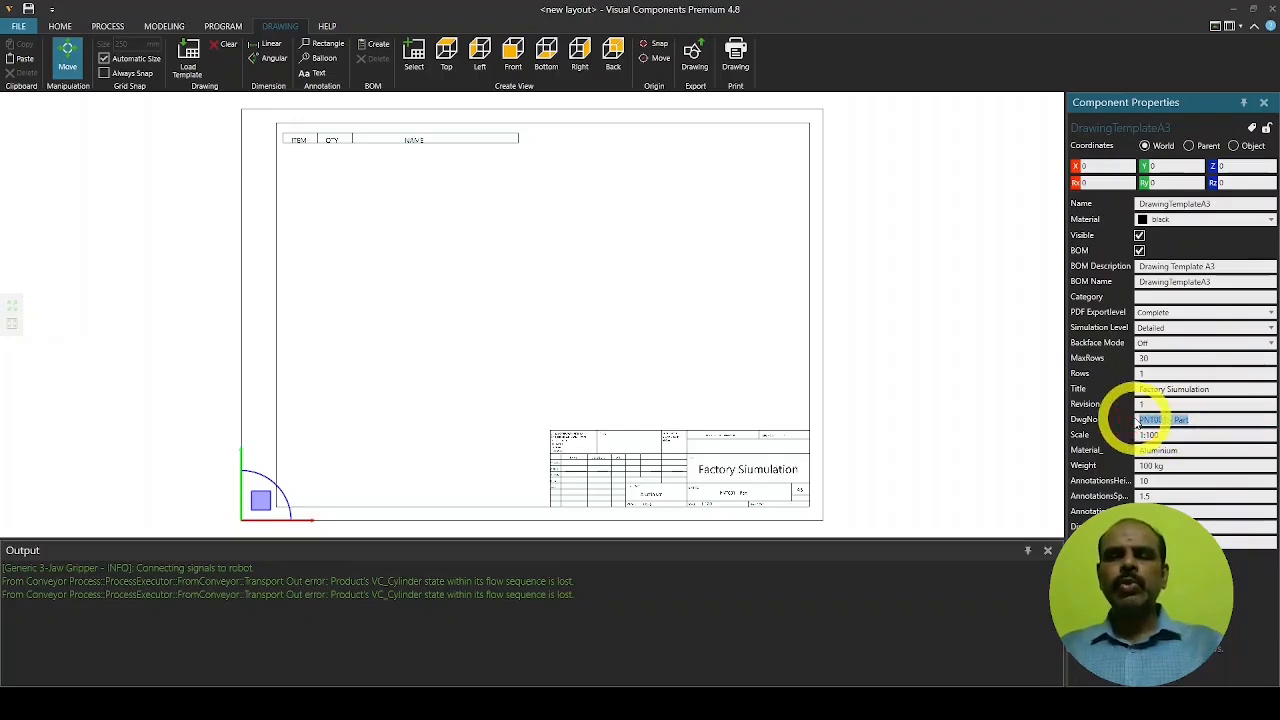
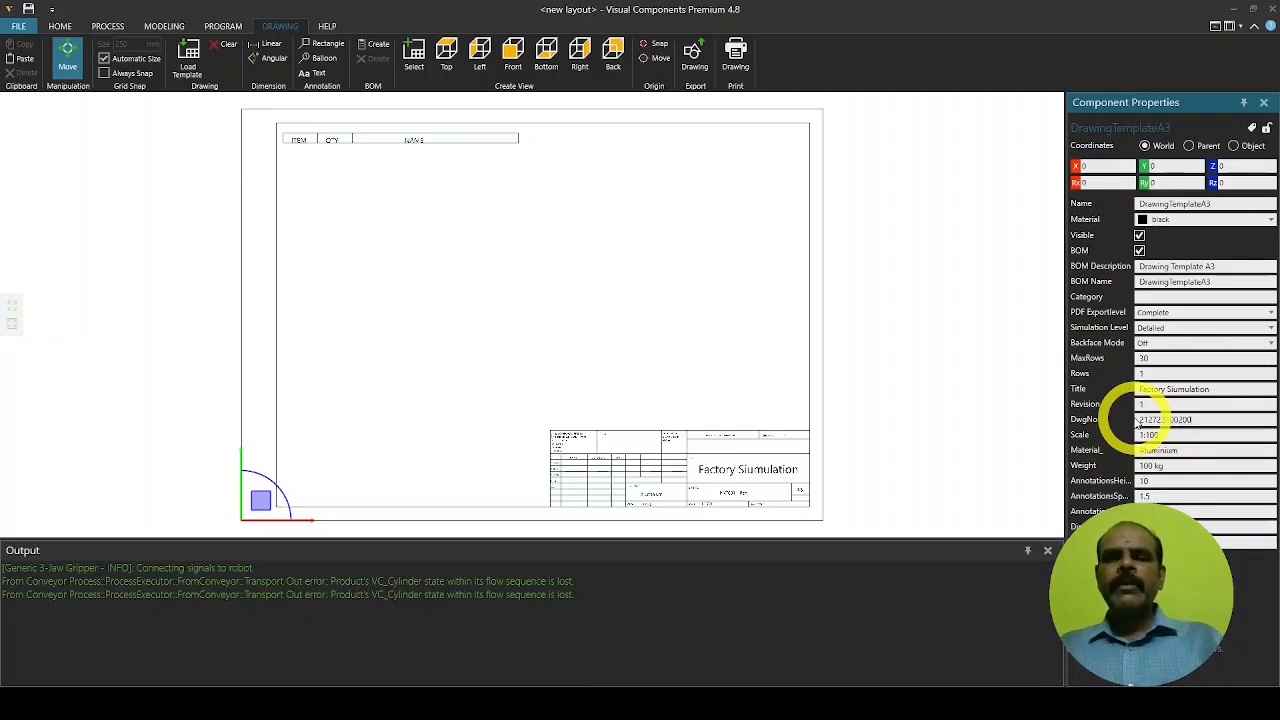
pyautogui.click(917, 469)
# Generate a front view and a top view of the cell on the A3 sheet
pyautogui.scroll(1, 656, 340)
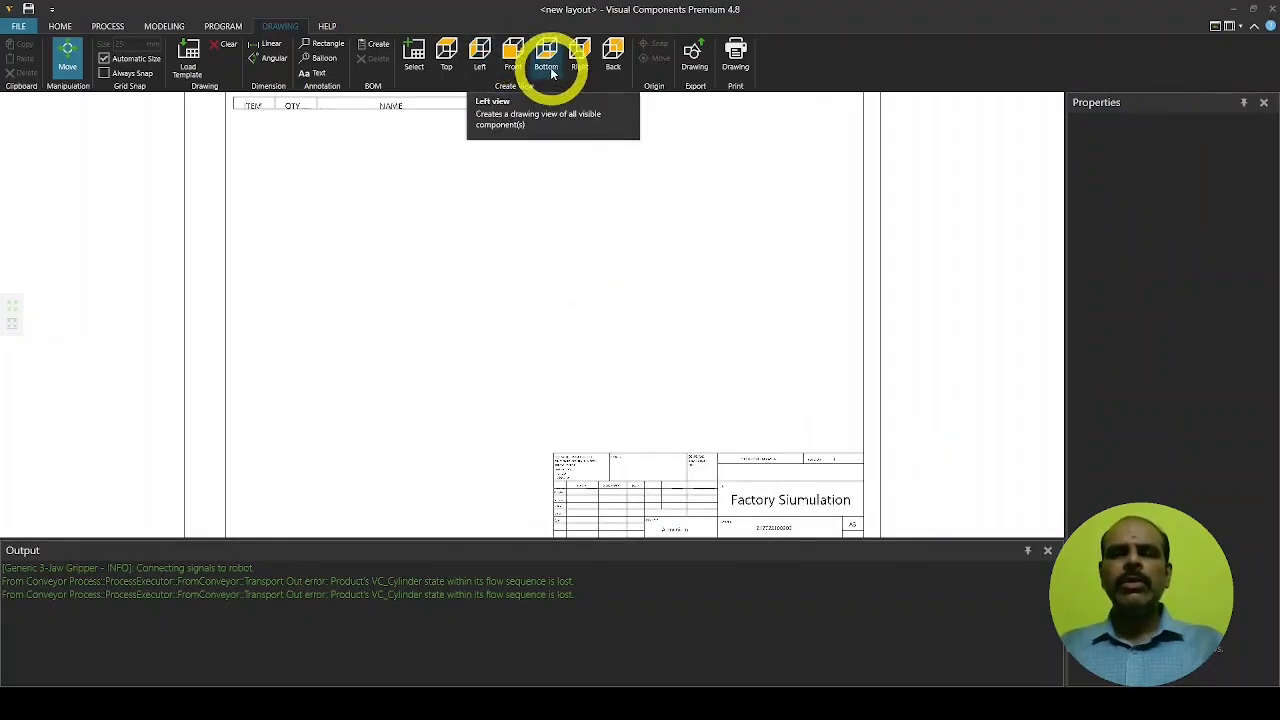
pyautogui.click(514, 60)
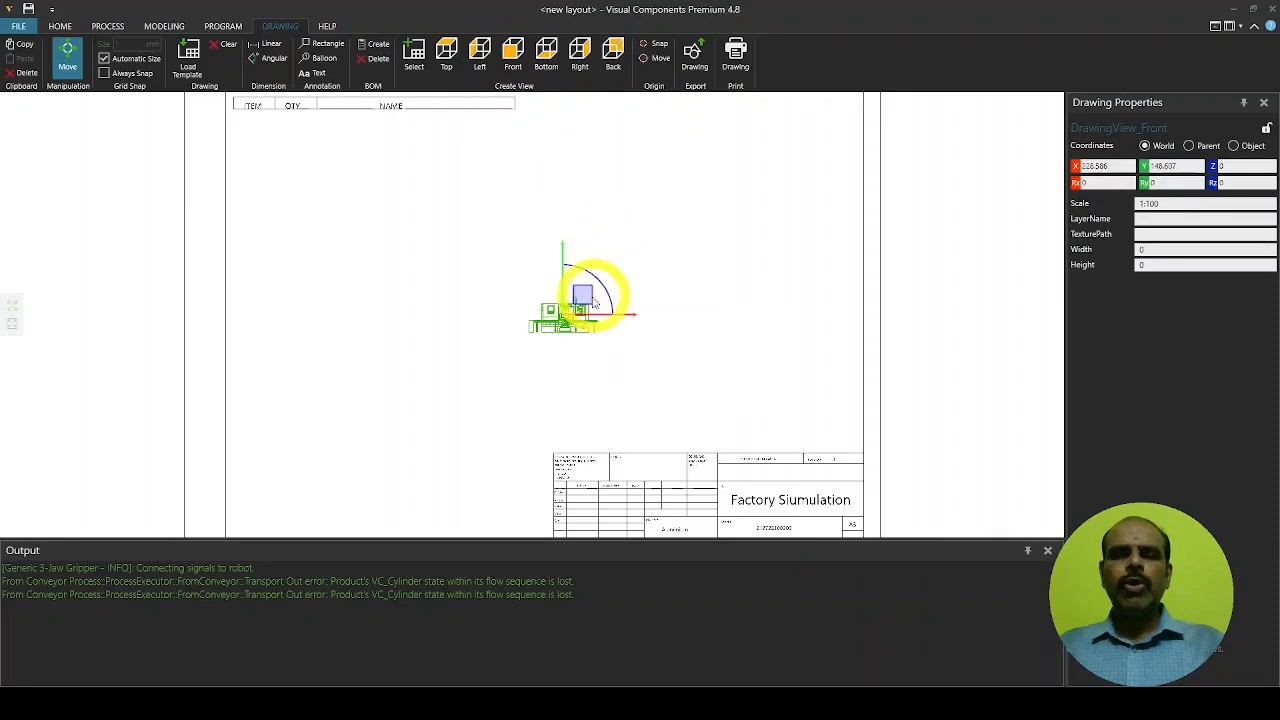
pyautogui.scroll(2, 582, 318)
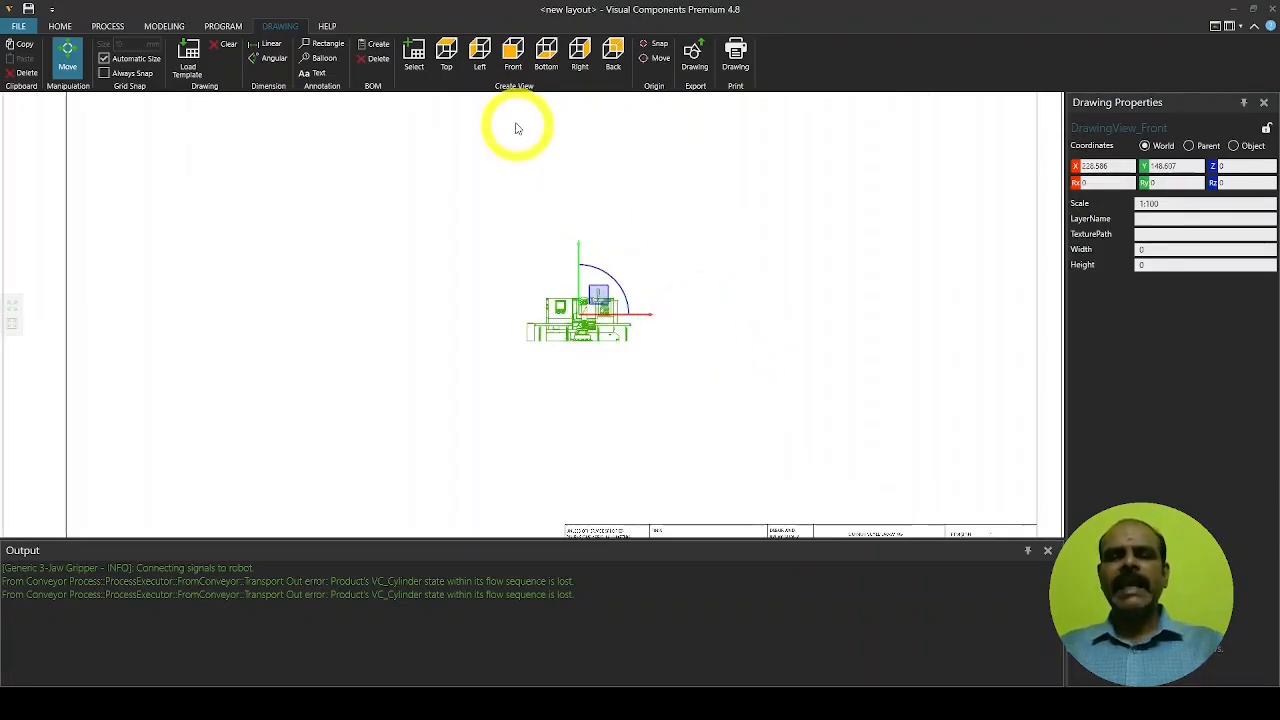
pyautogui.click(448, 62)
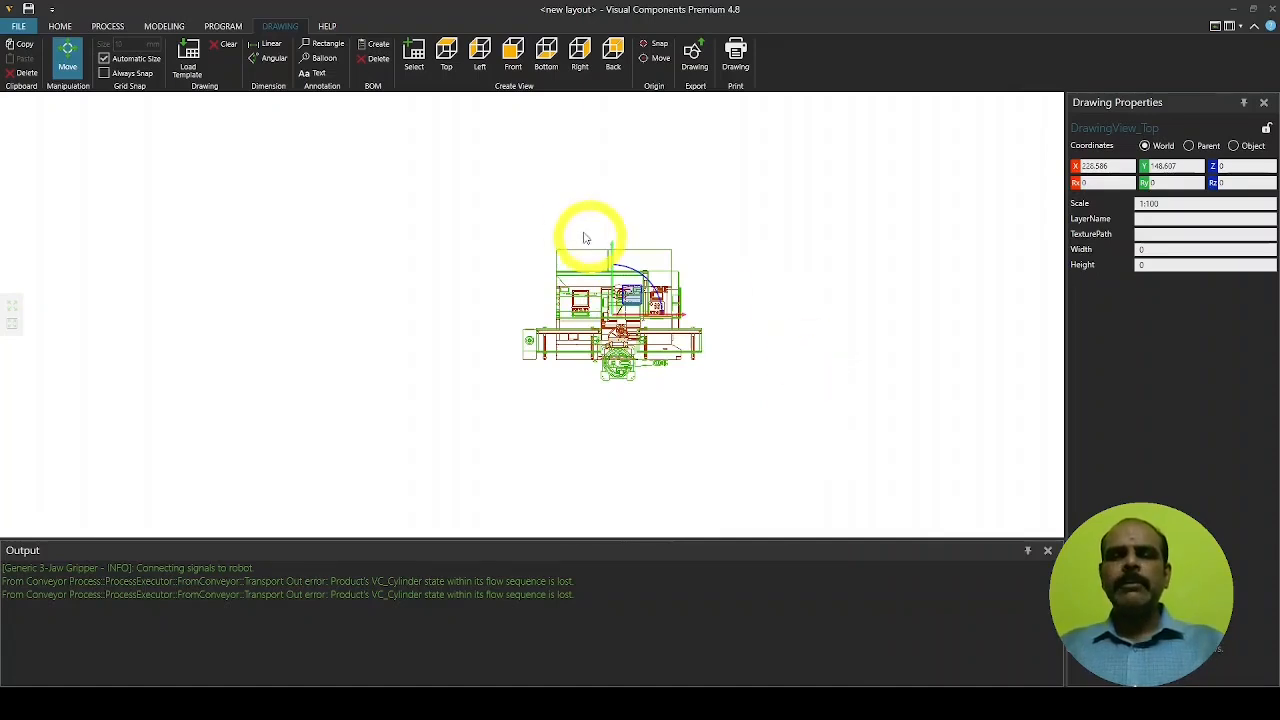
# Delete the top view and the front view, confirming each deletion
pyautogui.press('Delete')
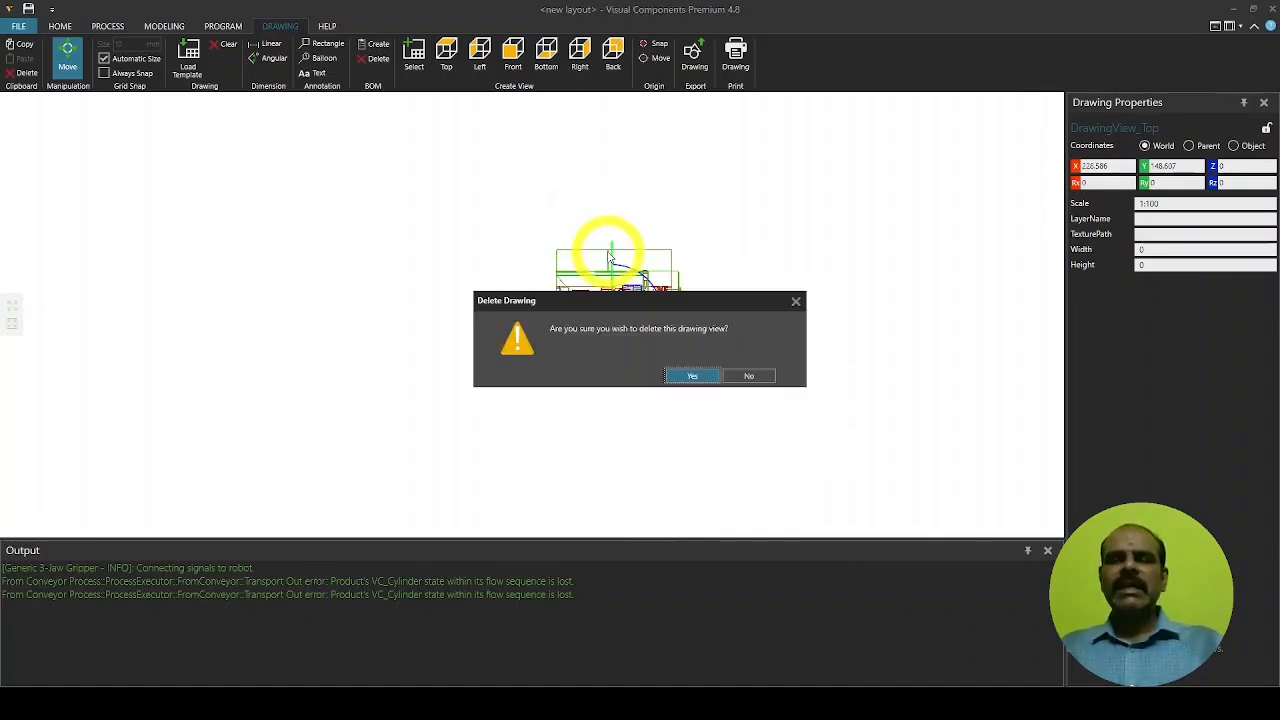
pyautogui.click(692, 372)
pyautogui.click(650, 316)
pyautogui.press('Delete')
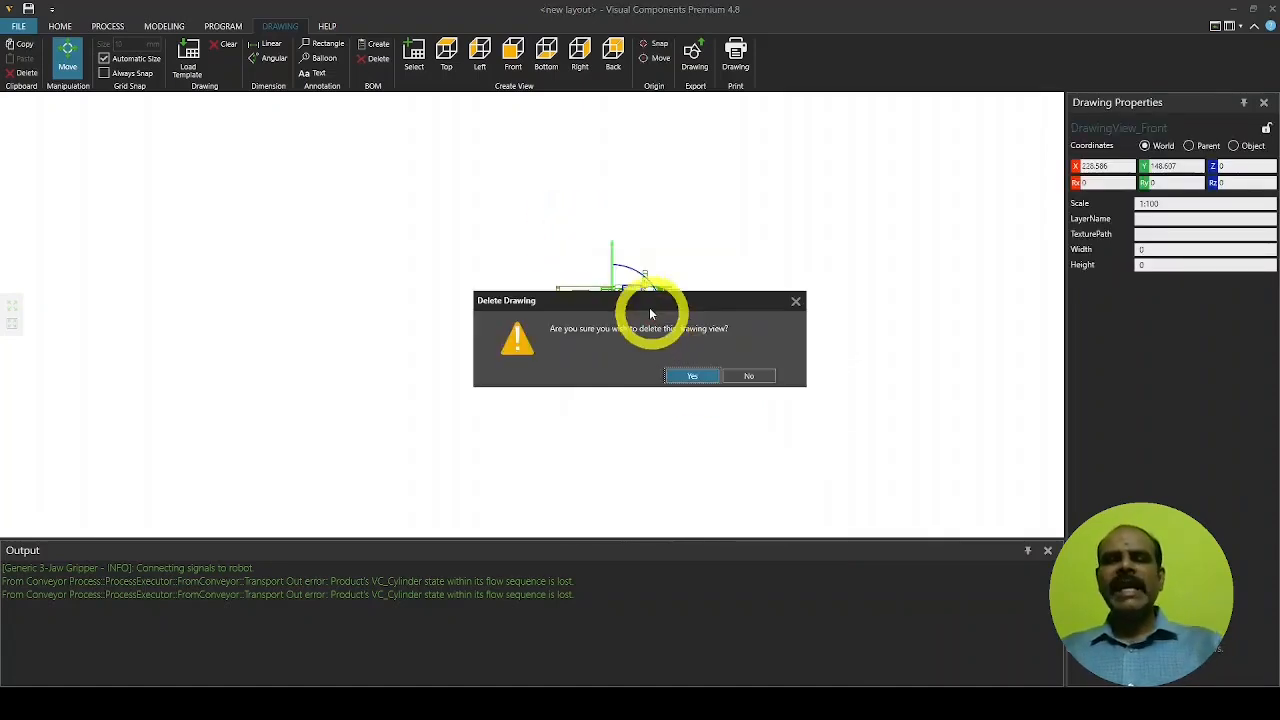
pyautogui.click(692, 376)
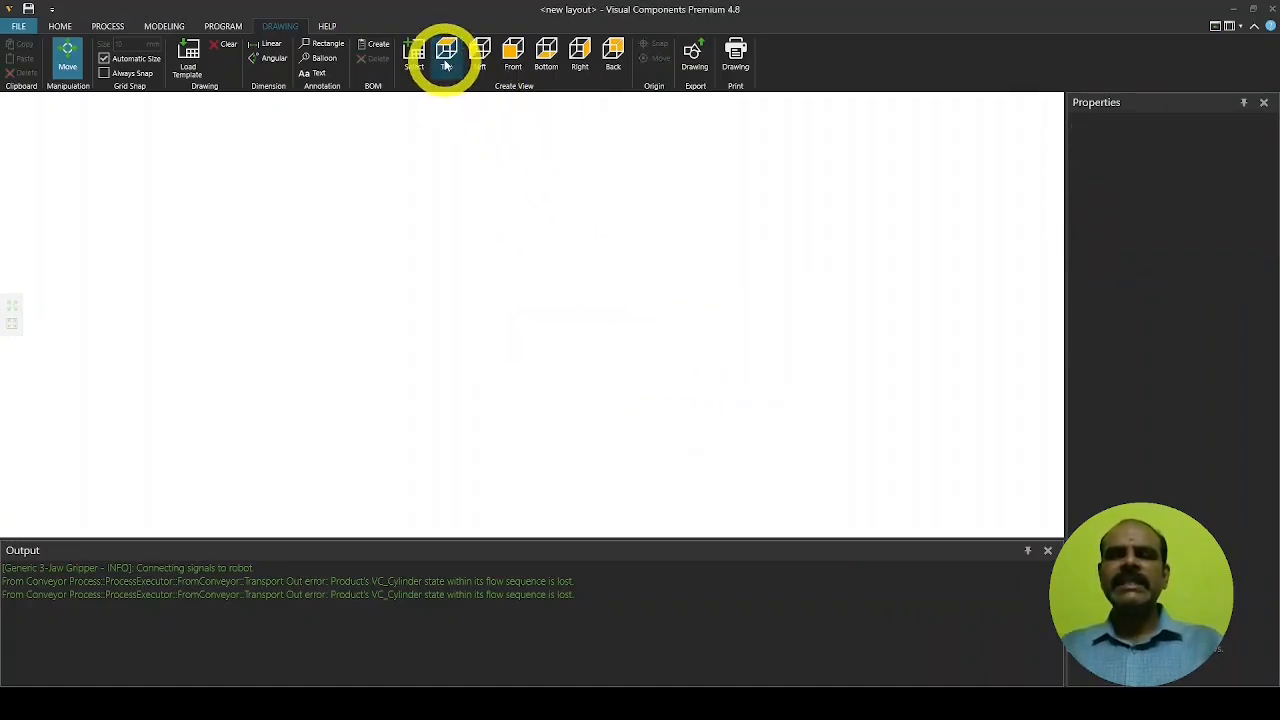
# Cancel a front view, create a top view instead, and set its scale to 1:25
pyautogui.click(511, 58)
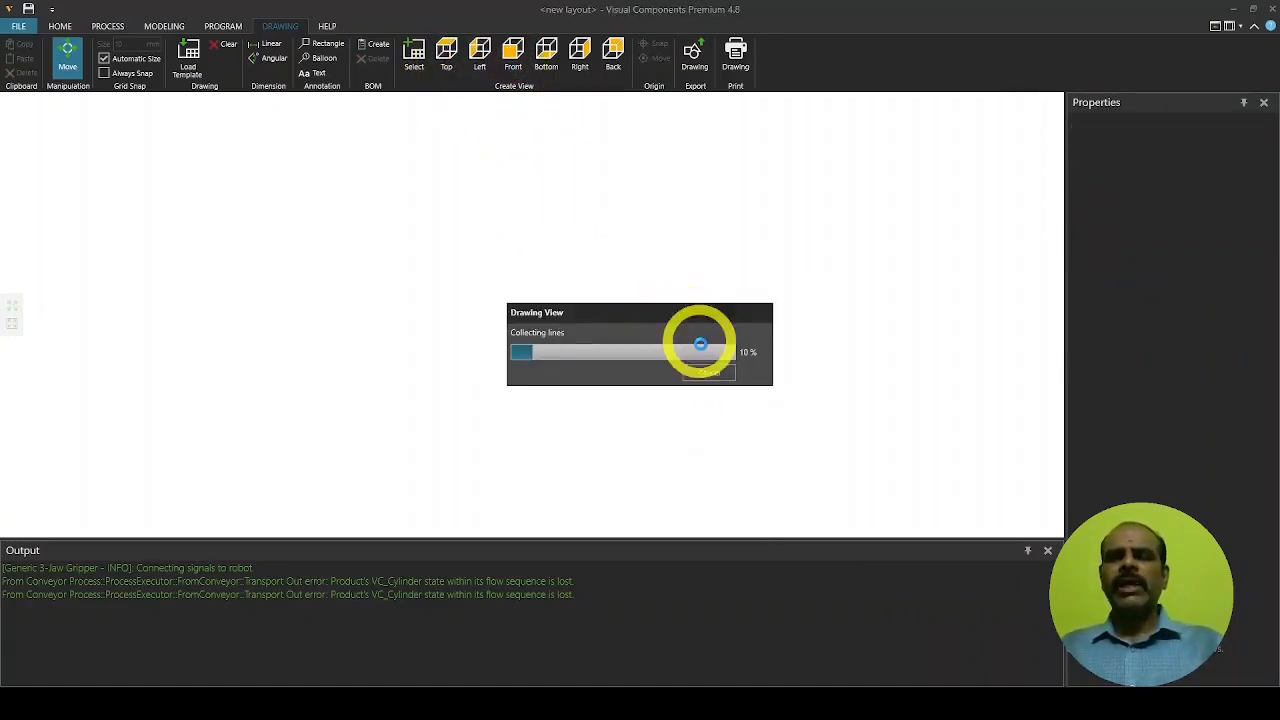
pyautogui.click(709, 372)
pyautogui.click(449, 58)
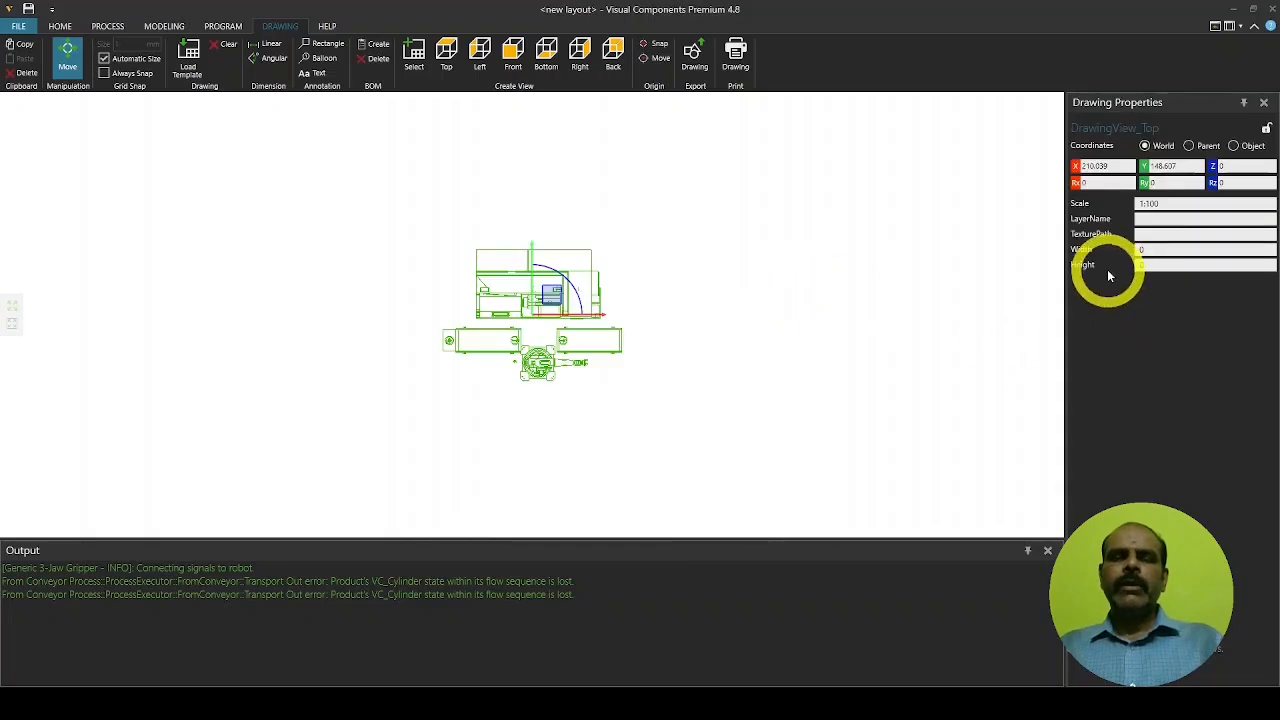
pyautogui.click(1165, 203)
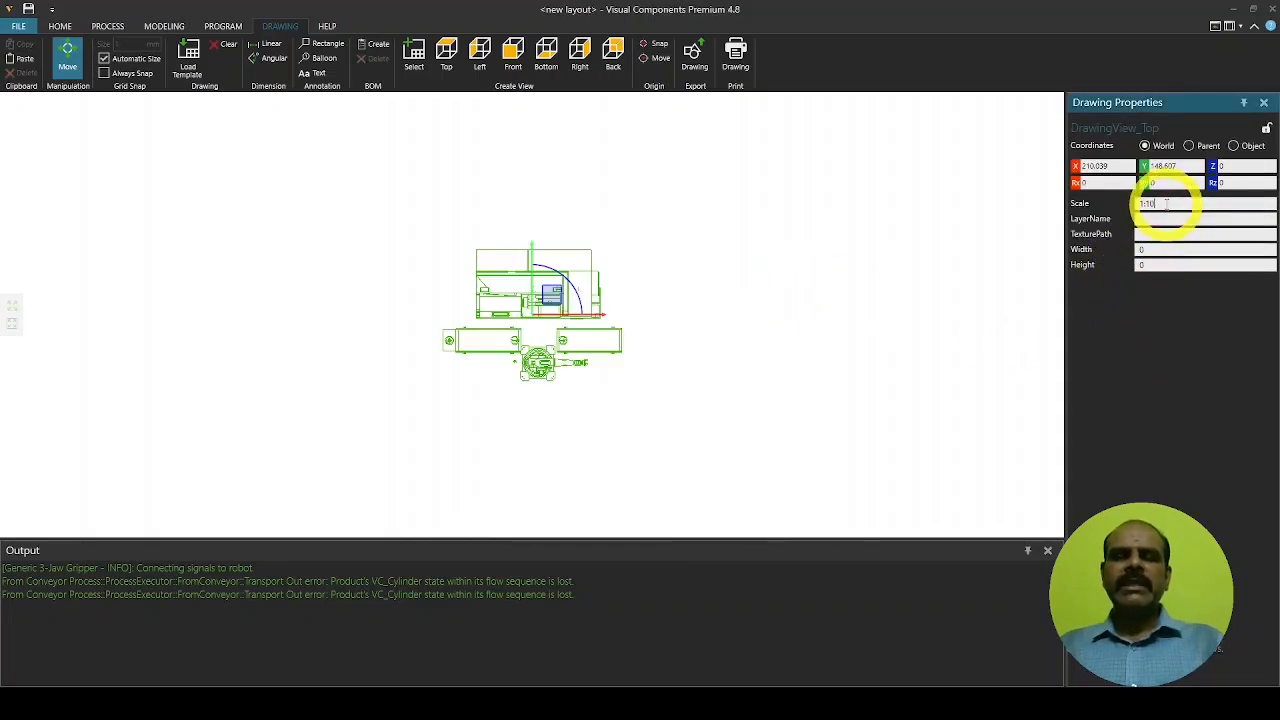
pyautogui.write('1:25')
pyautogui.press('Return')
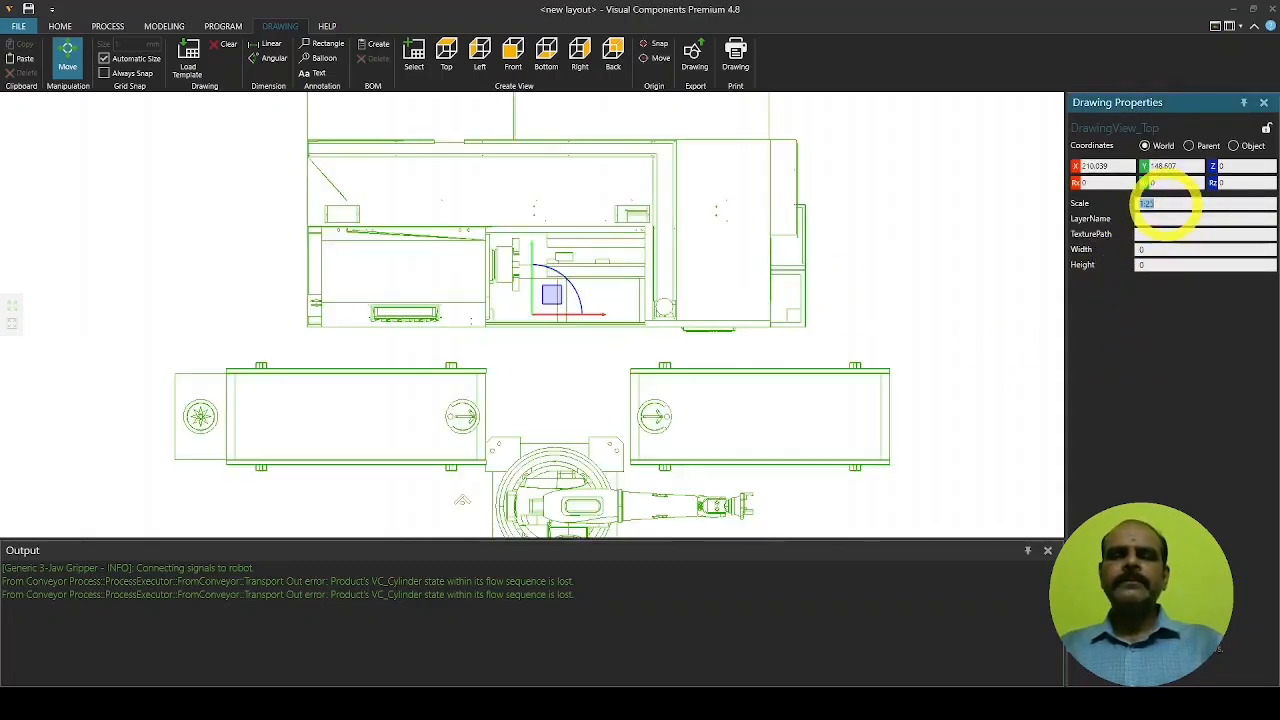
# Change the top view's scale to 1:15 and select the view
pyautogui.scroll(-5, 724, 378)
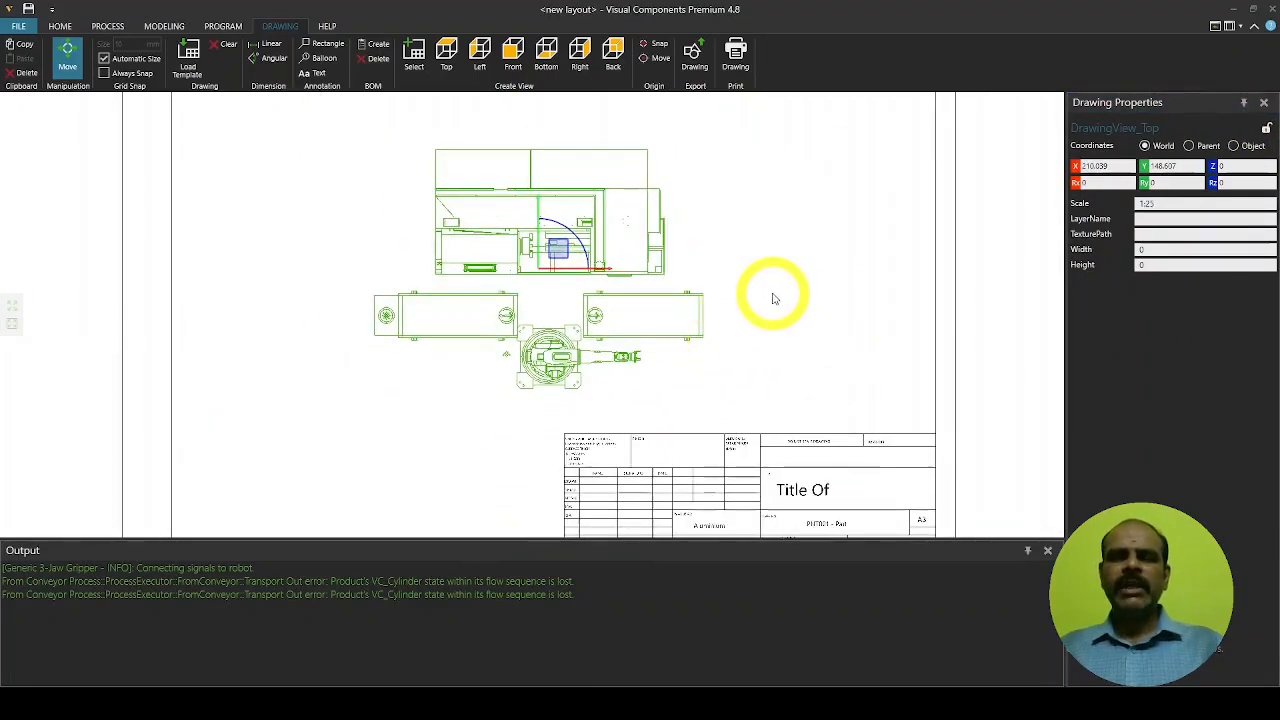
pyautogui.scroll(1, 772, 298)
pyautogui.click(1166, 203)
pyautogui.press('BackSpace')
pyautogui.press('BackSpace')
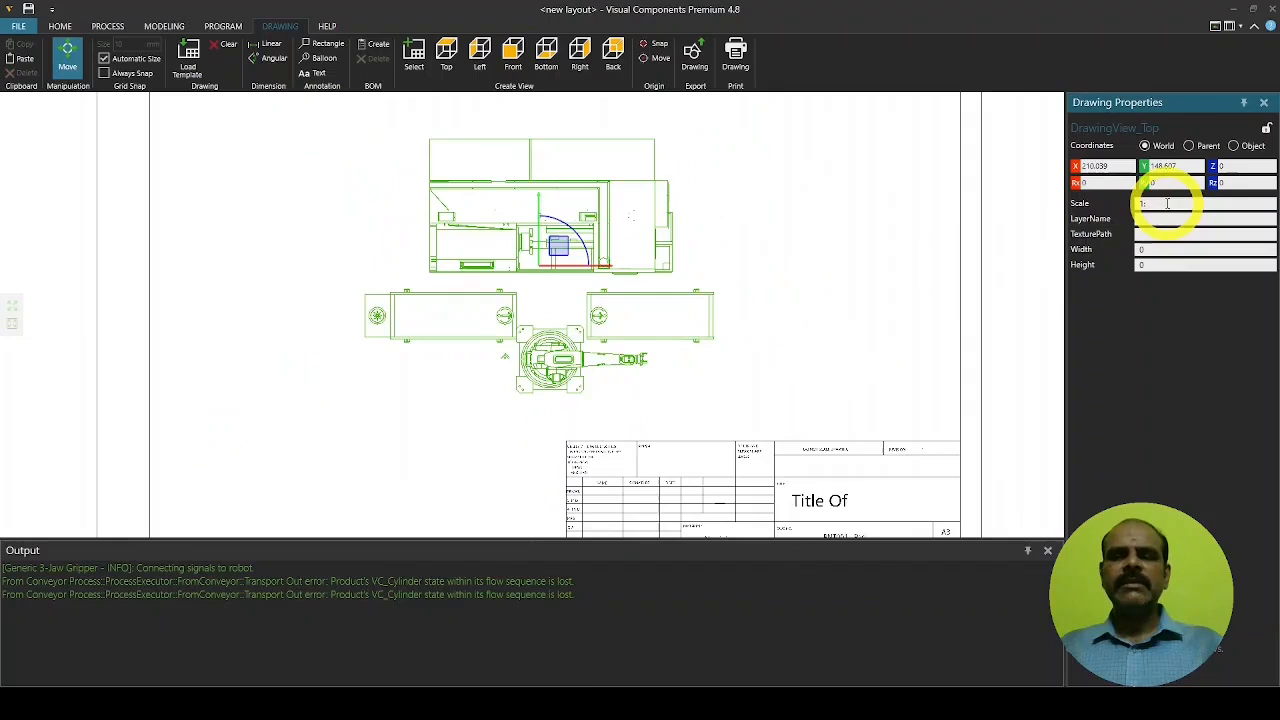
pyautogui.write('15')
pyautogui.press('Return')
pyautogui.scroll(-3, 891, 286)
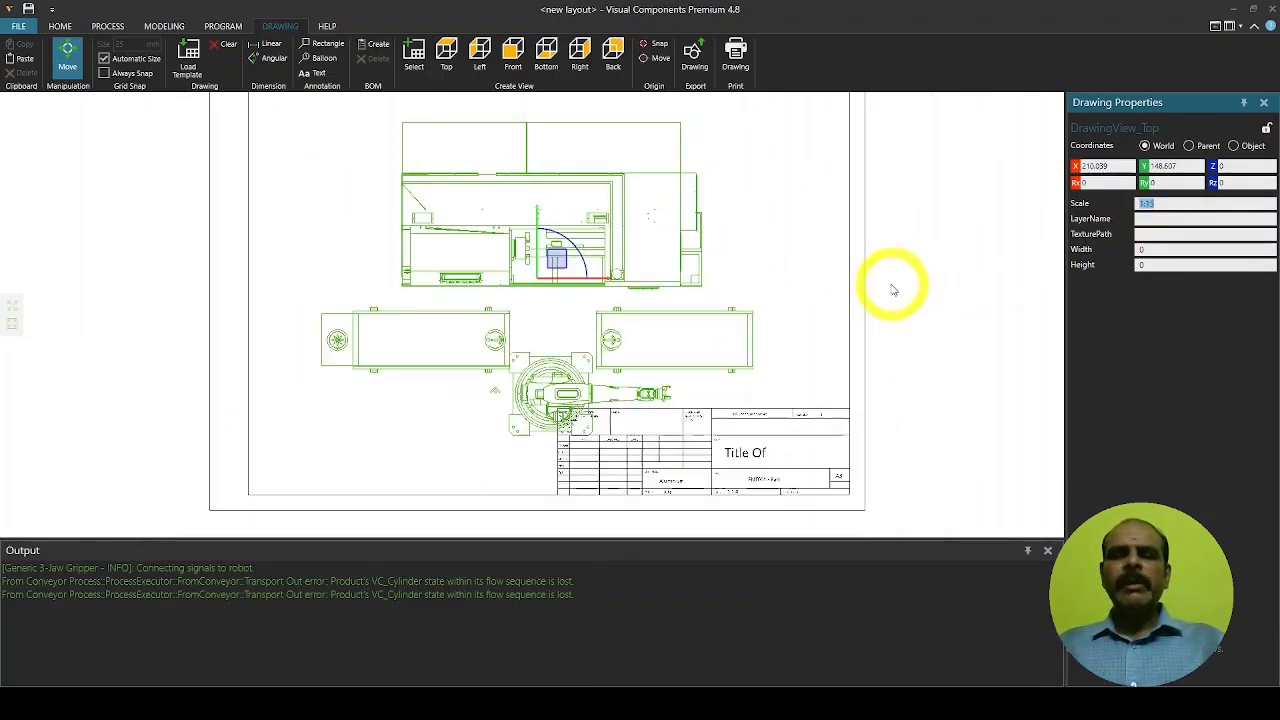
pyautogui.click(557, 232)
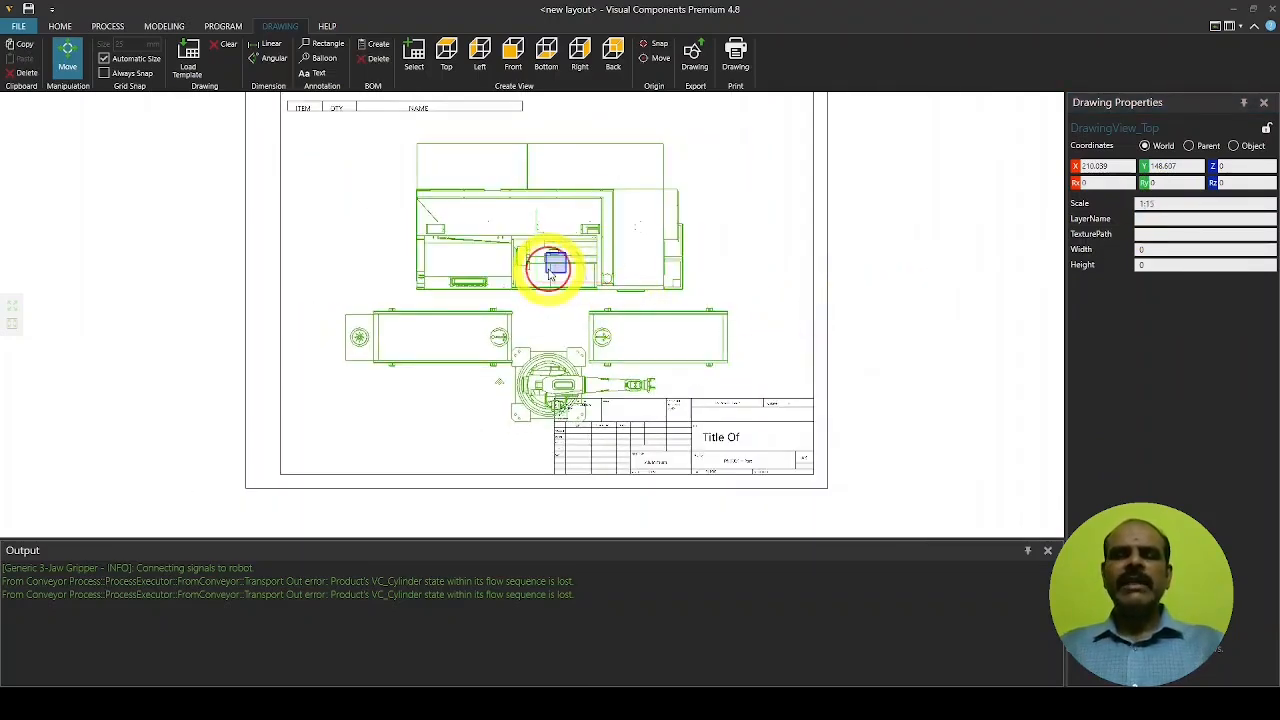
# Shift the top view left and down, then create the six-item BOM with balloons 1–6
pyautogui.moveTo(533, 216); pyautogui.dragTo(536, 195)
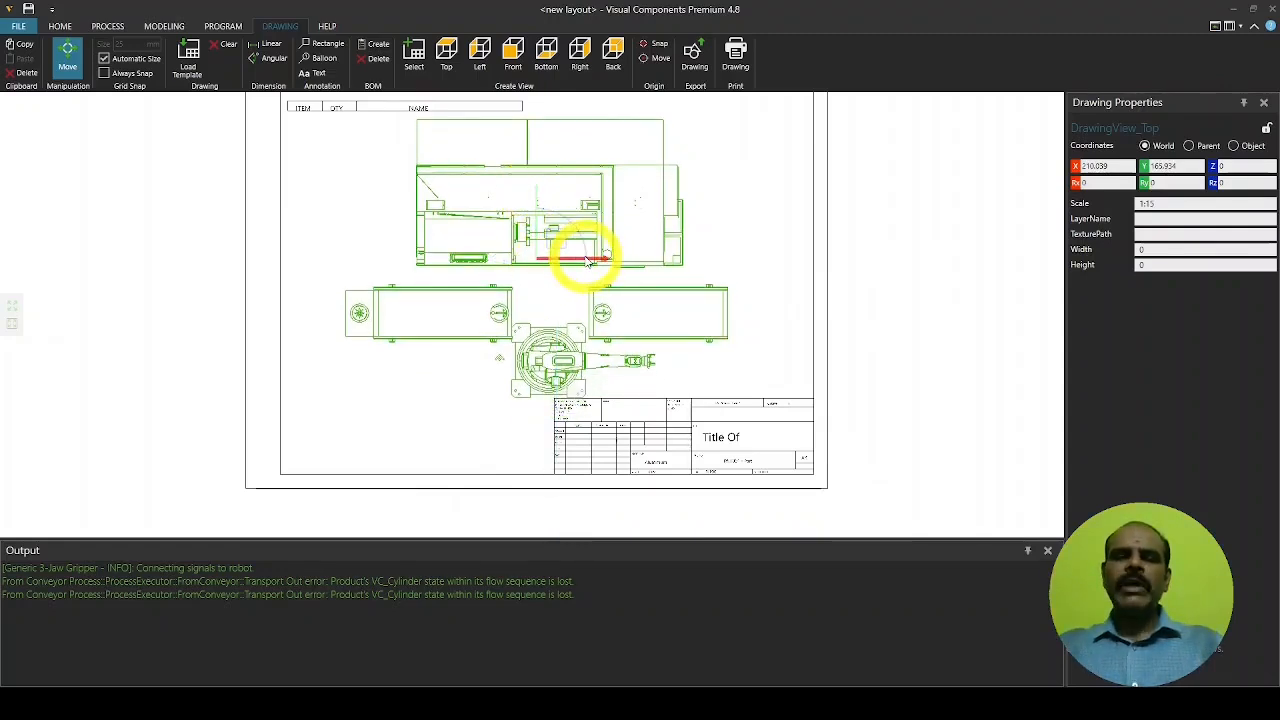
pyautogui.moveTo(589, 261); pyautogui.dragTo(557, 261)
pyautogui.moveTo(548, 262); pyautogui.dragTo(529, 263)
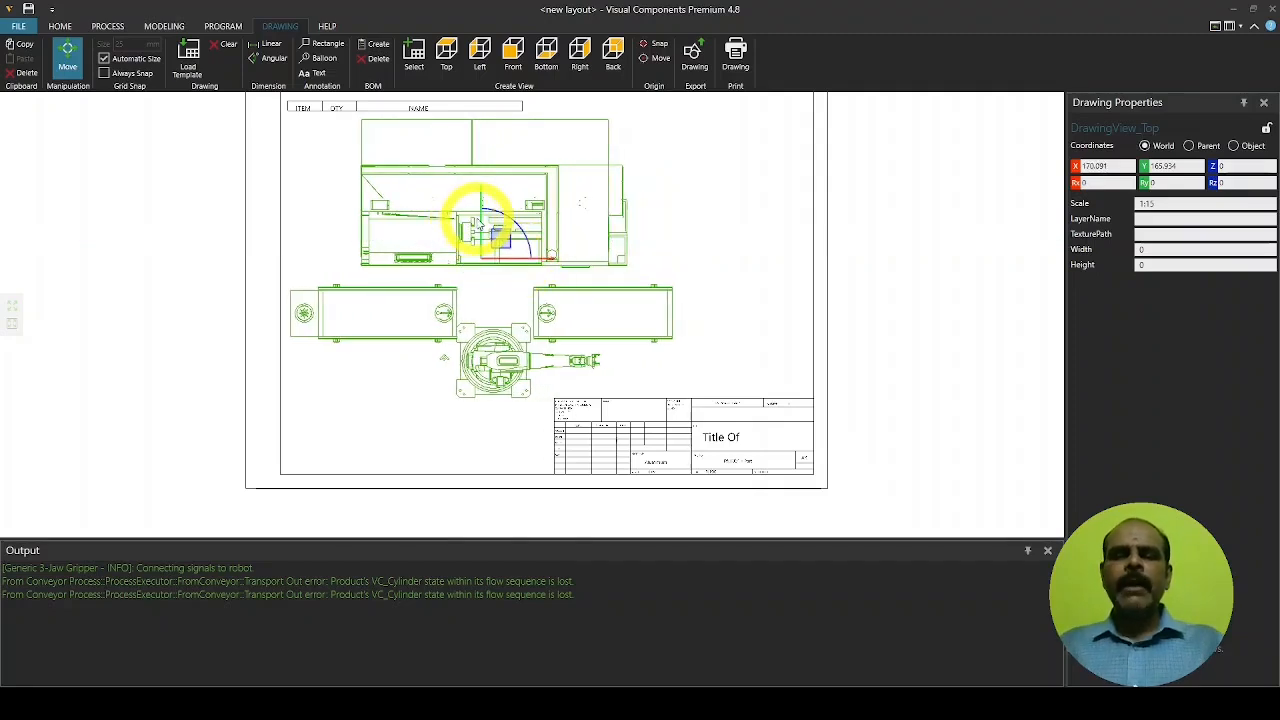
pyautogui.moveTo(480, 225); pyautogui.dragTo(478, 243)
pyautogui.click(760, 277)
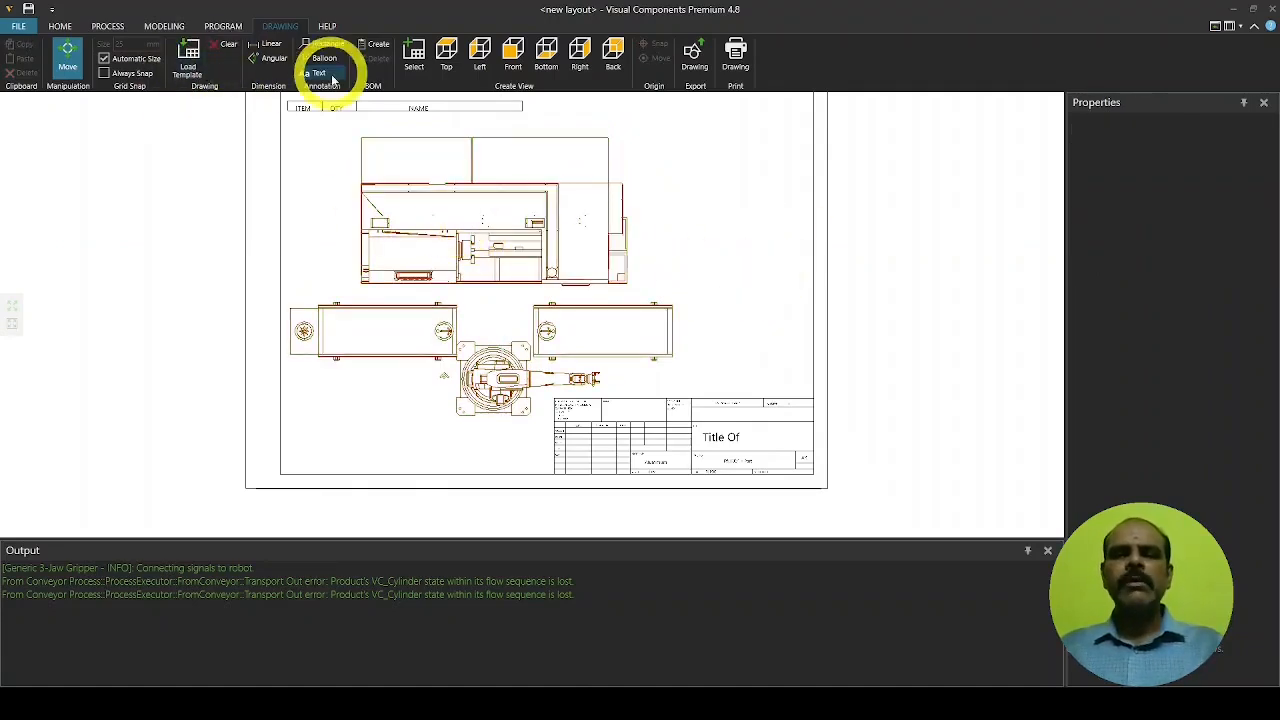
pyautogui.click(377, 50)
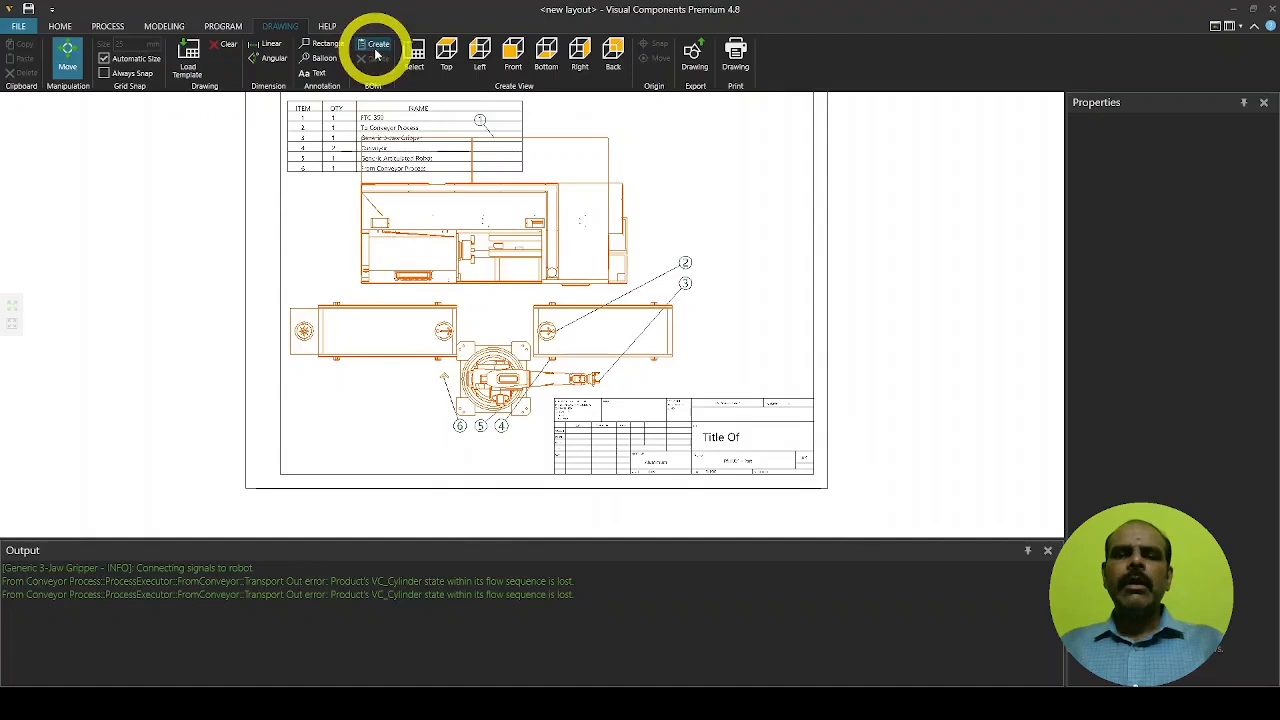
# Print the full drawing preview through Microsoft Print to PDF on landscape A4, saving it as 'SFL'
pyautogui.click(735, 62)
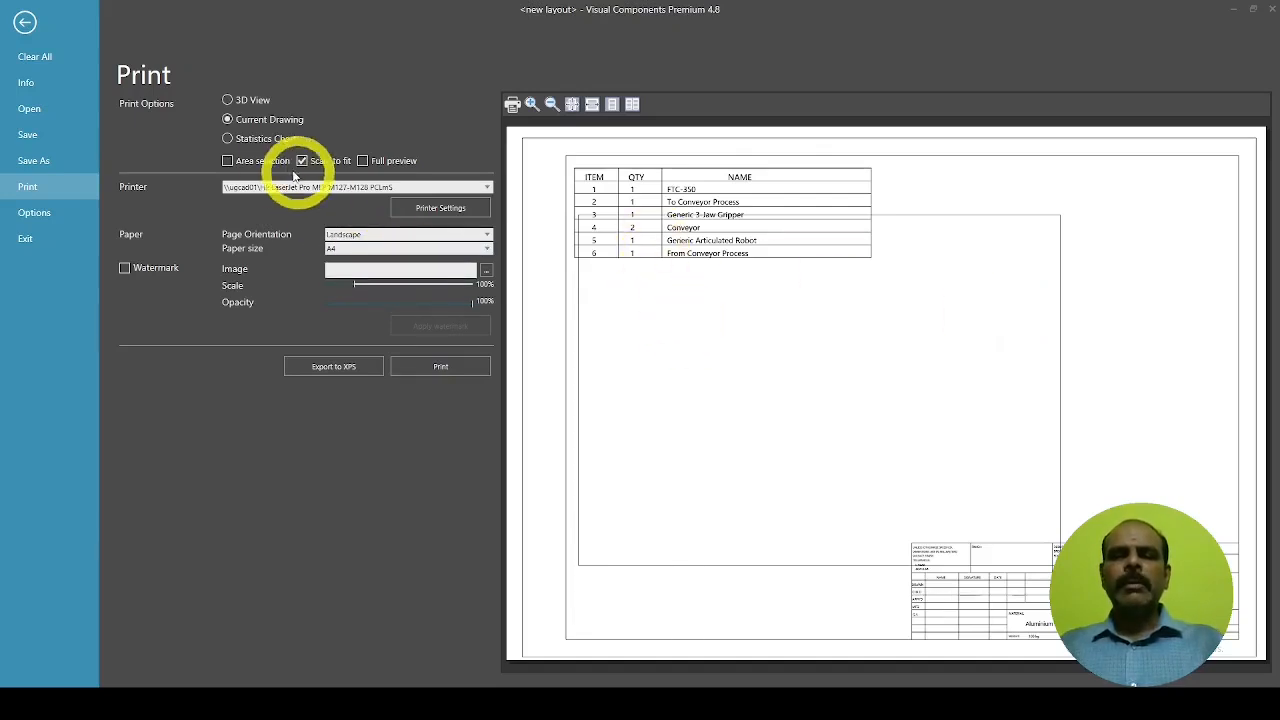
pyautogui.click(362, 161)
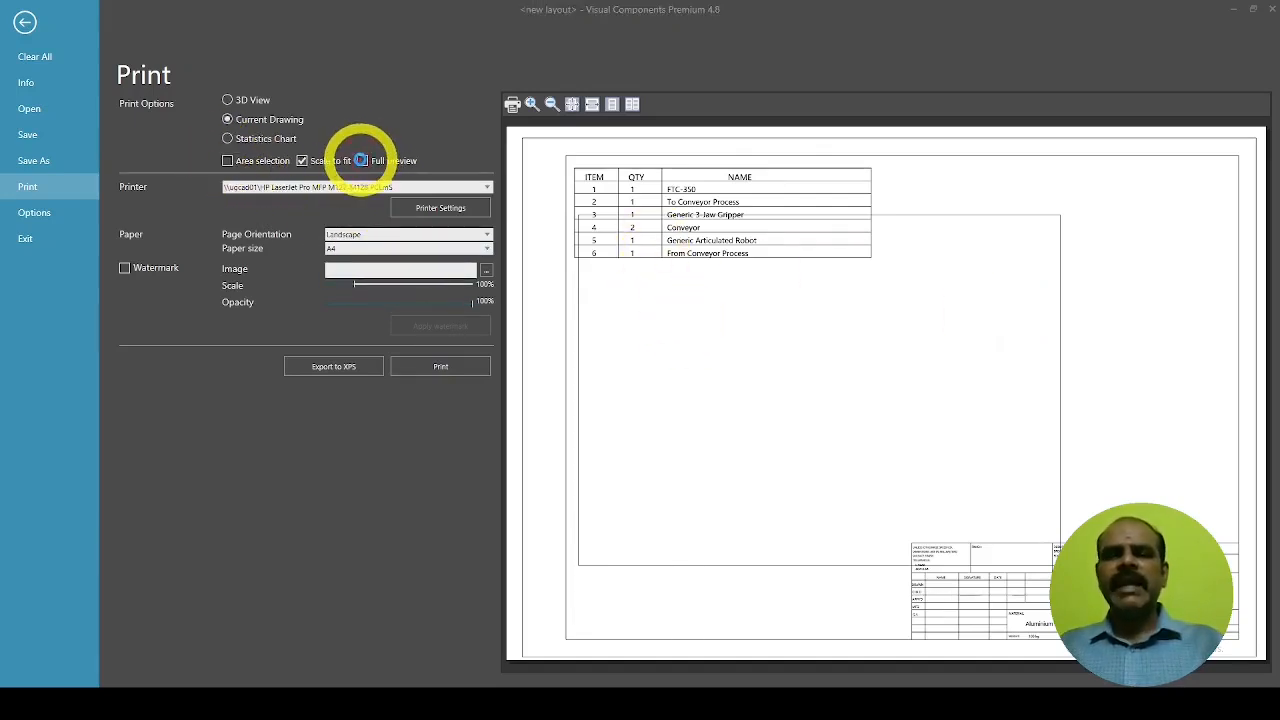
pyautogui.click(425, 188)
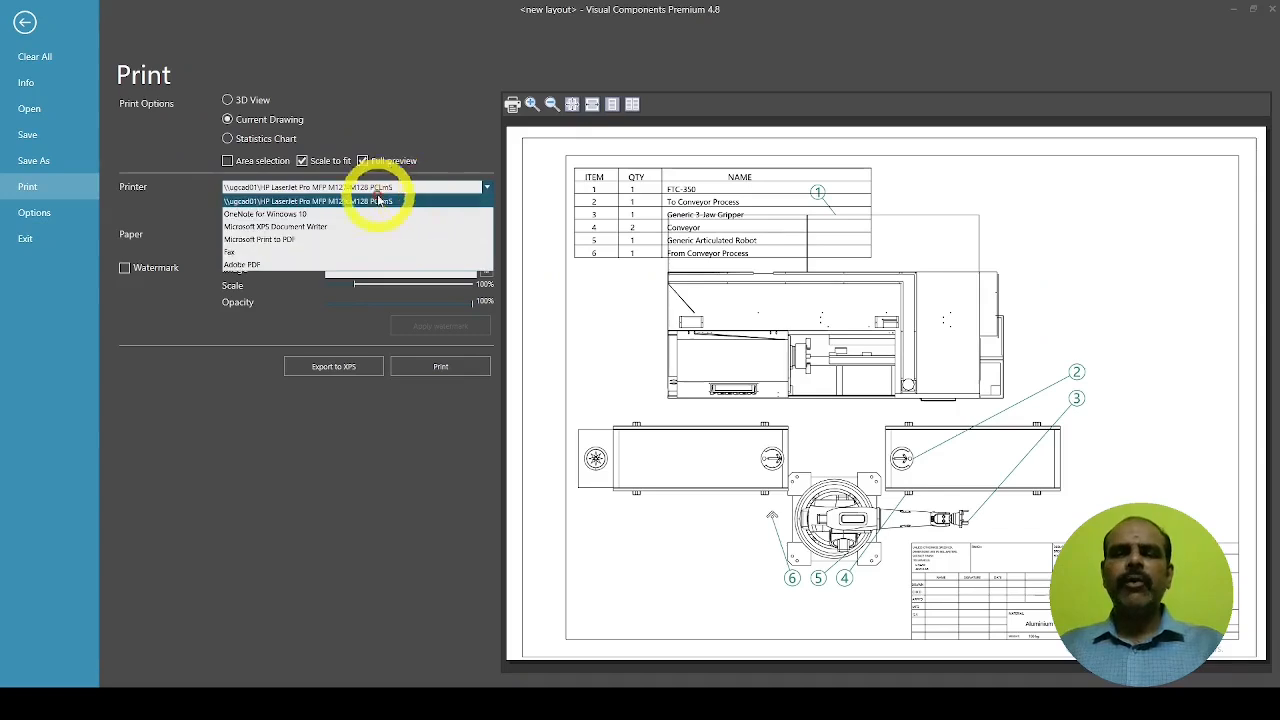
pyautogui.click(300, 236)
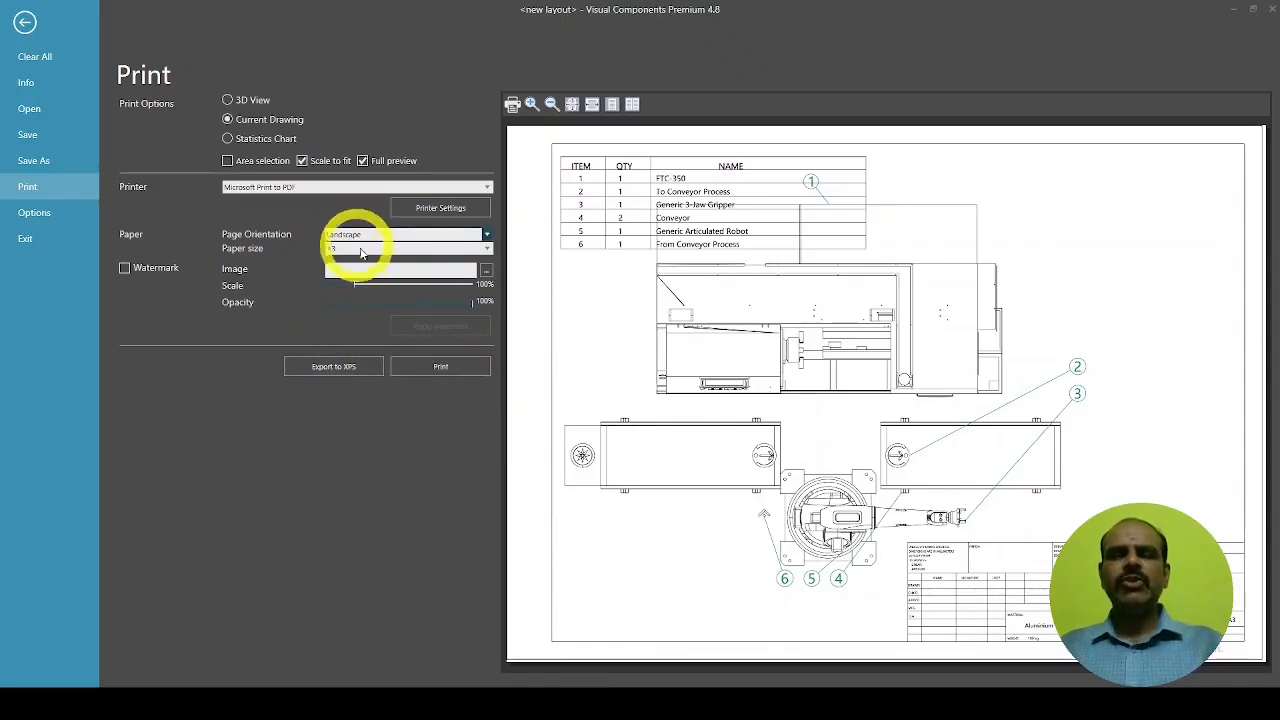
pyautogui.click(486, 249)
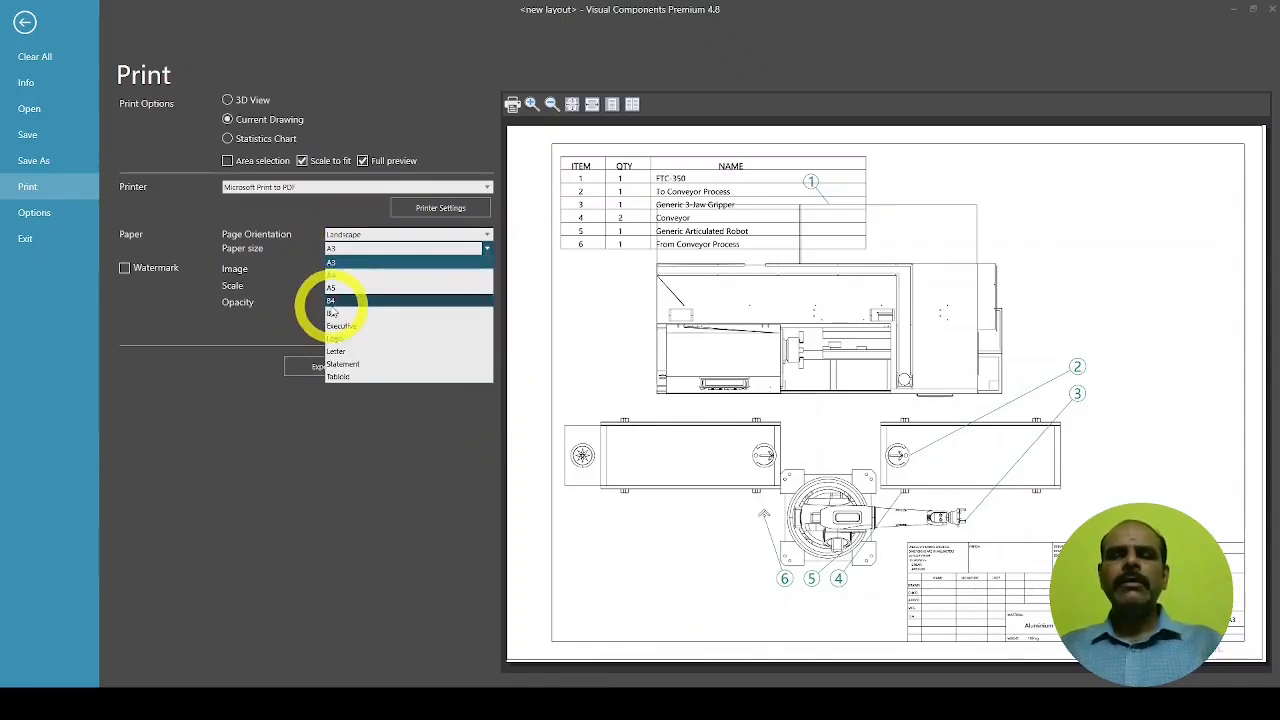
pyautogui.click(336, 274)
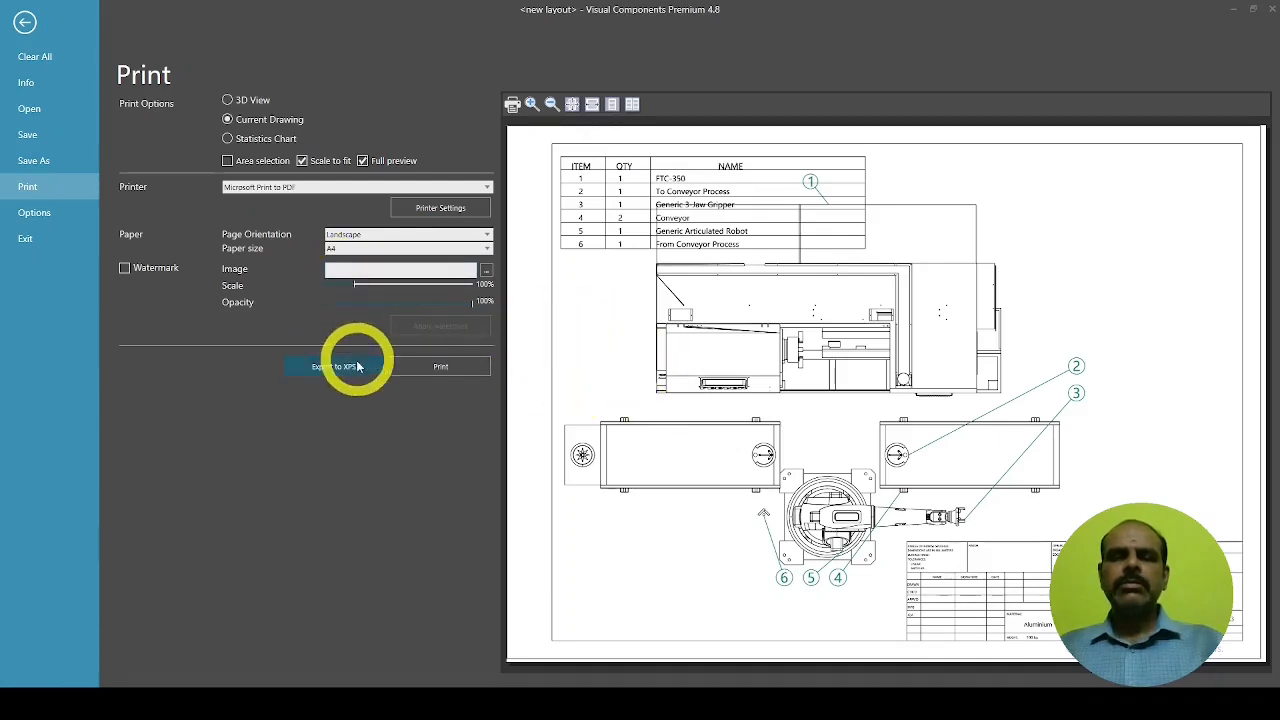
pyautogui.click(434, 368)
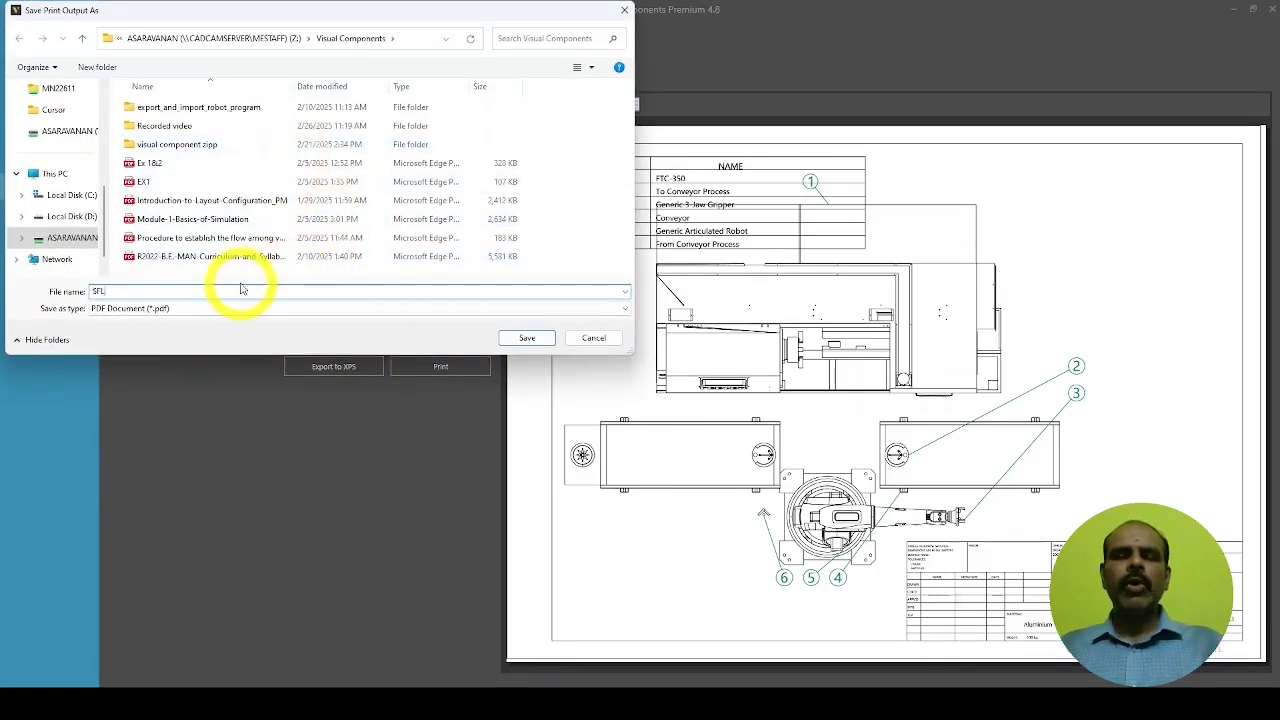
pyautogui.press('Return')
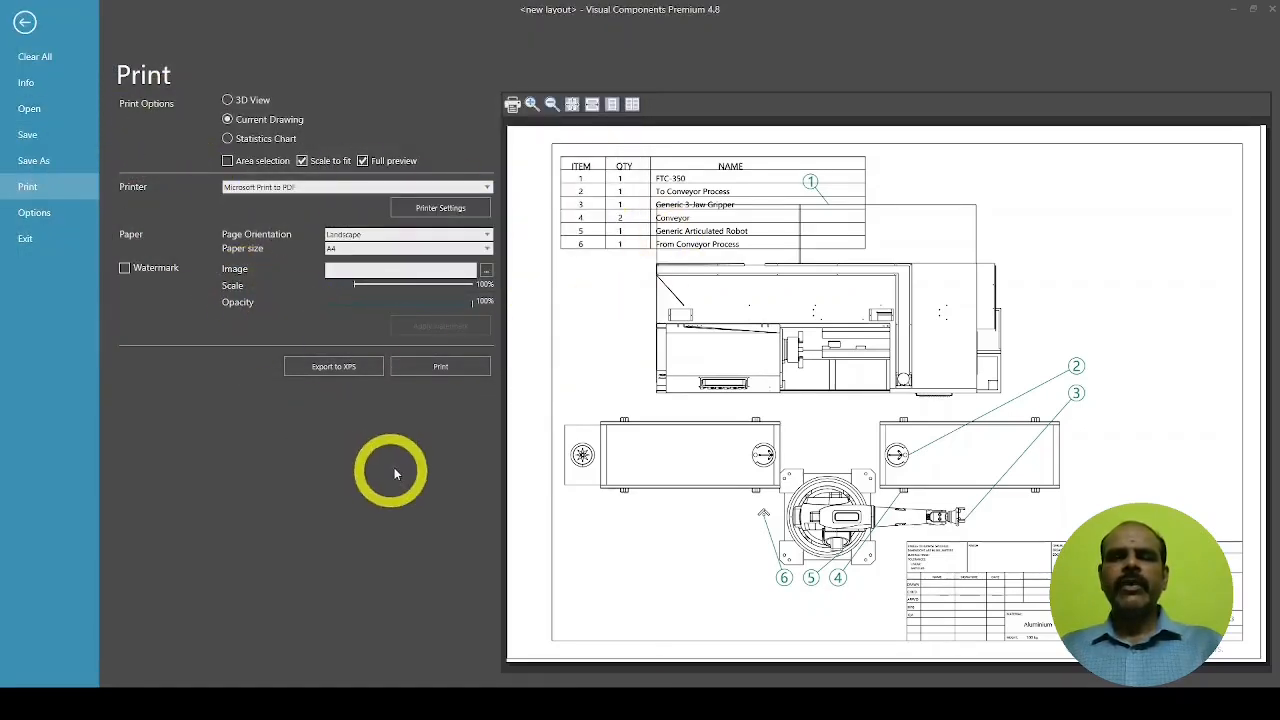
# Save the layout as 'SFL Ex2.vcmx' in the Z:\Visual Components folder
pyautogui.click(25, 22)
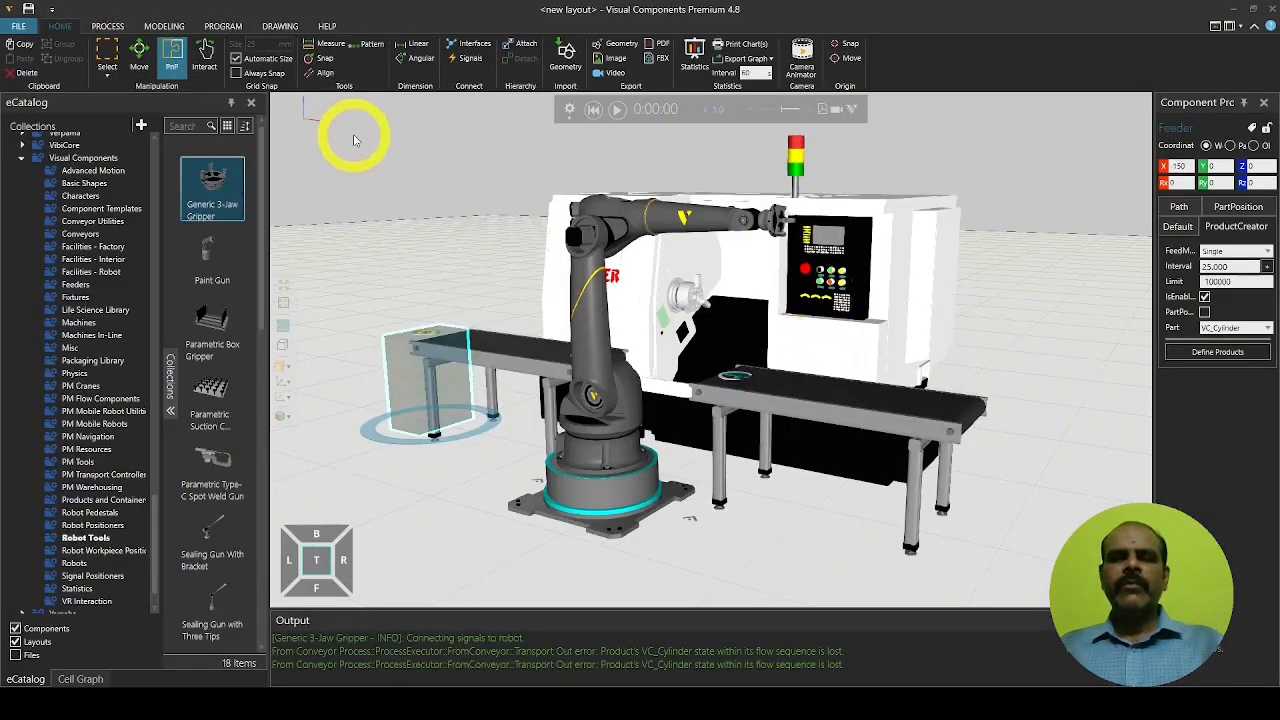
pyautogui.click(24, 28)
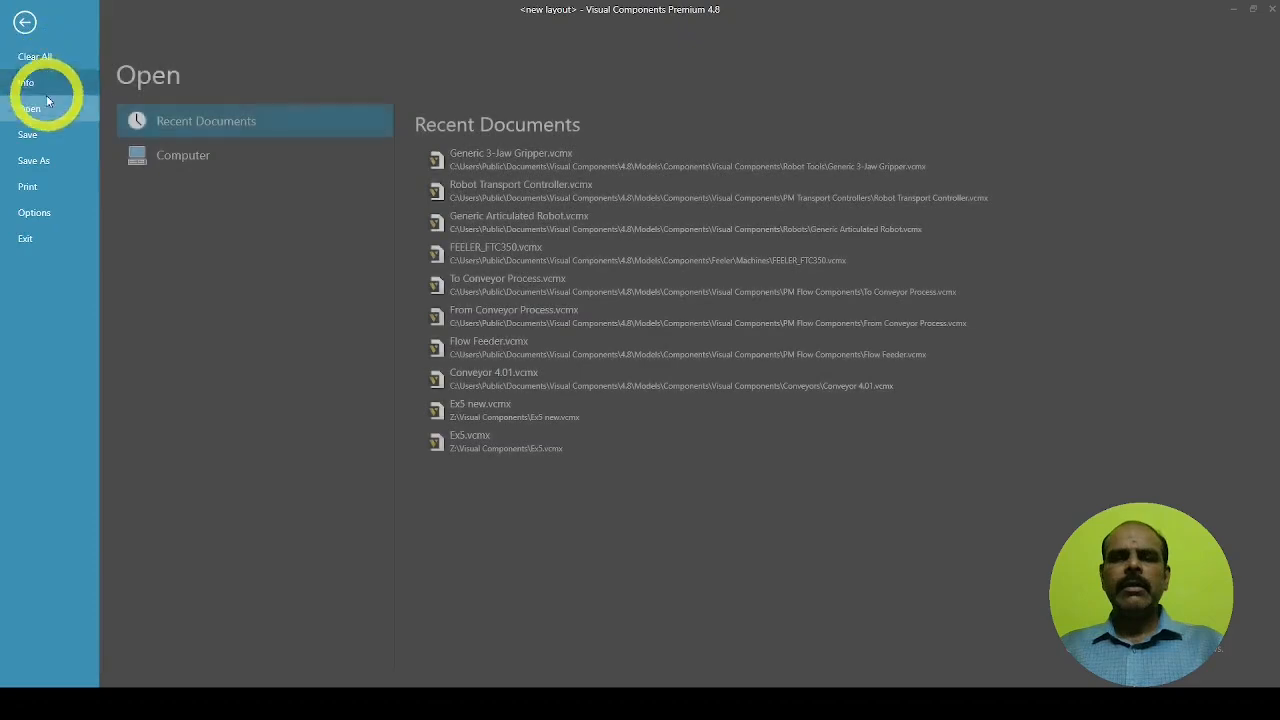
pyautogui.click(70, 152)
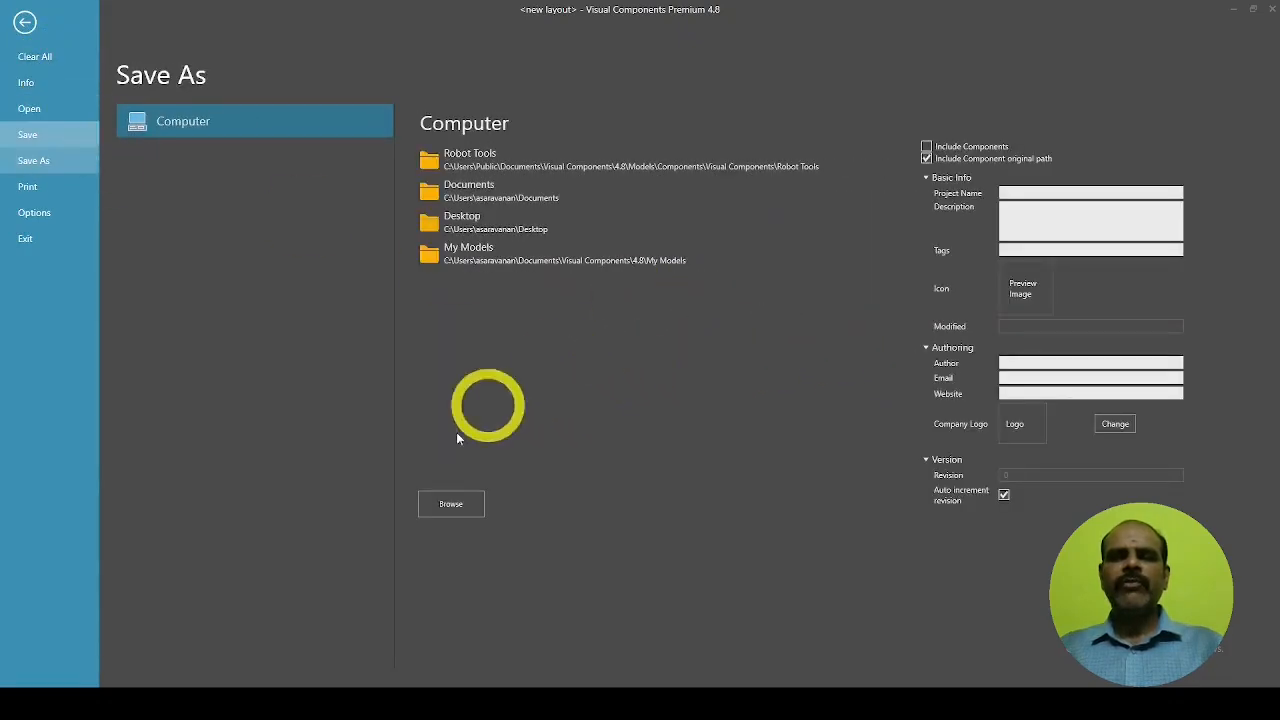
pyautogui.click(451, 504)
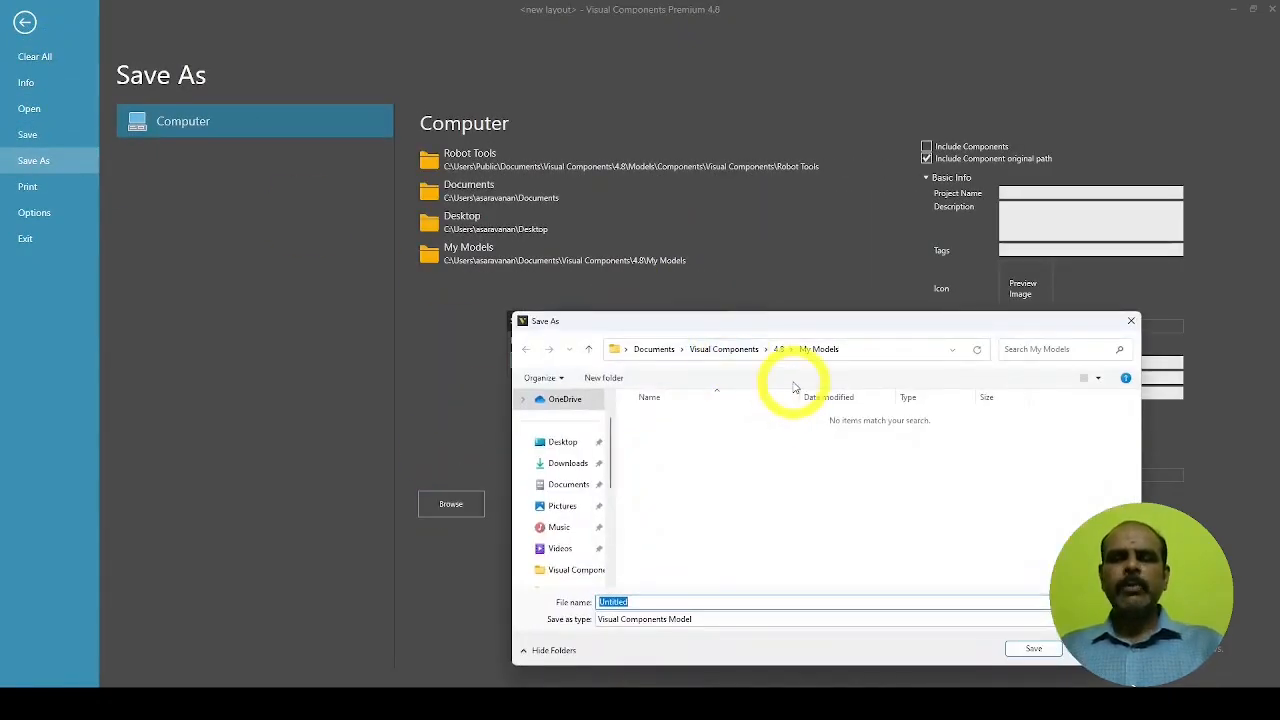
pyautogui.scroll(-3, 609, 485)
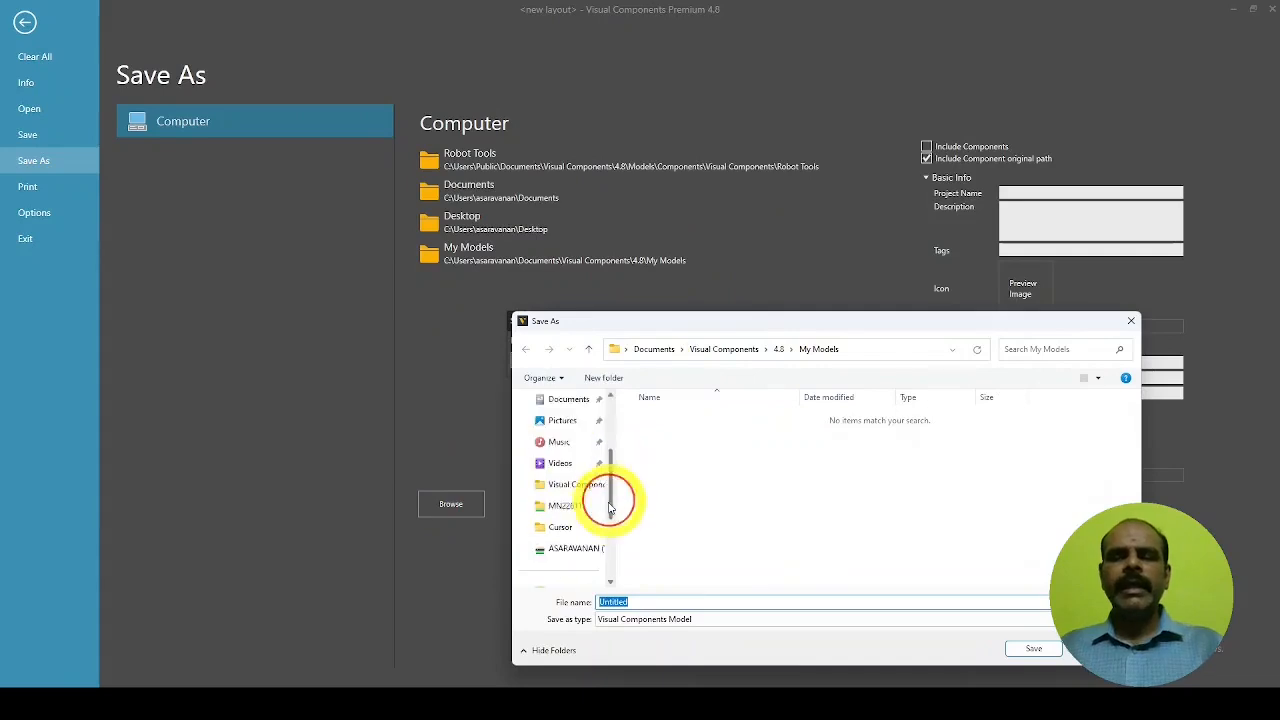
pyautogui.click(581, 535)
pyautogui.scroll(-2, 730, 540)
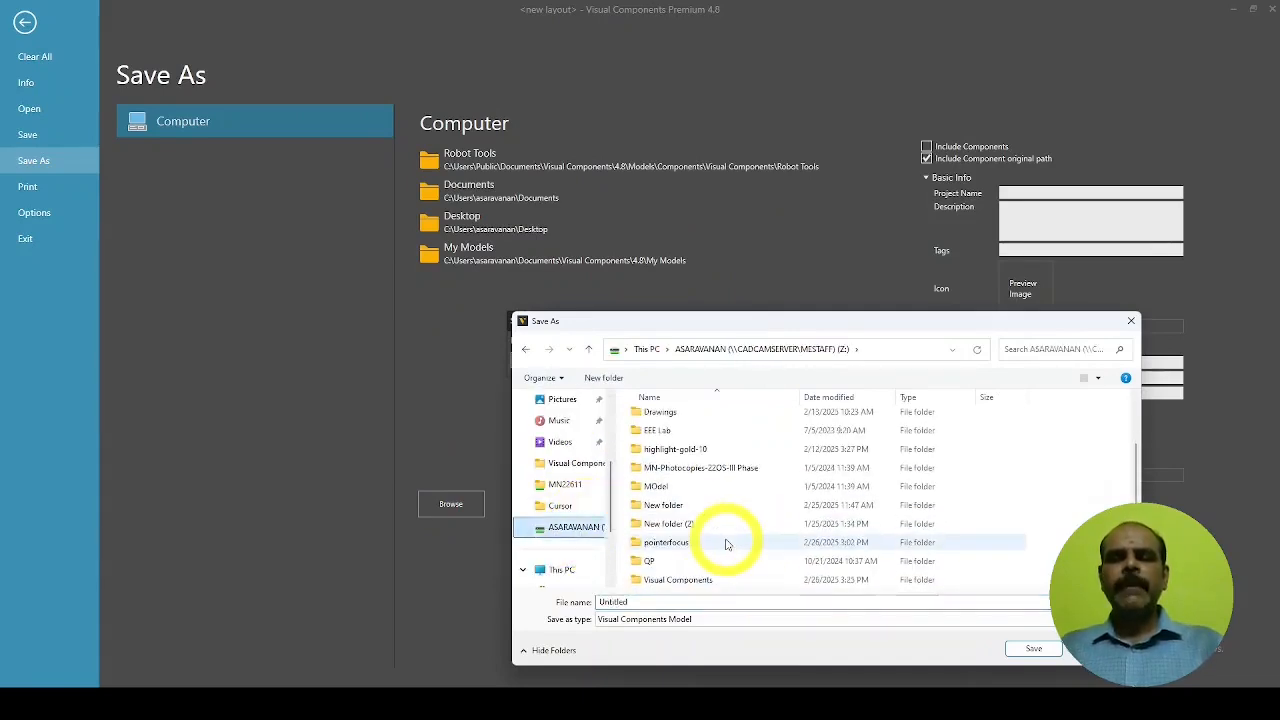
pyautogui.doubleClick(703, 581)
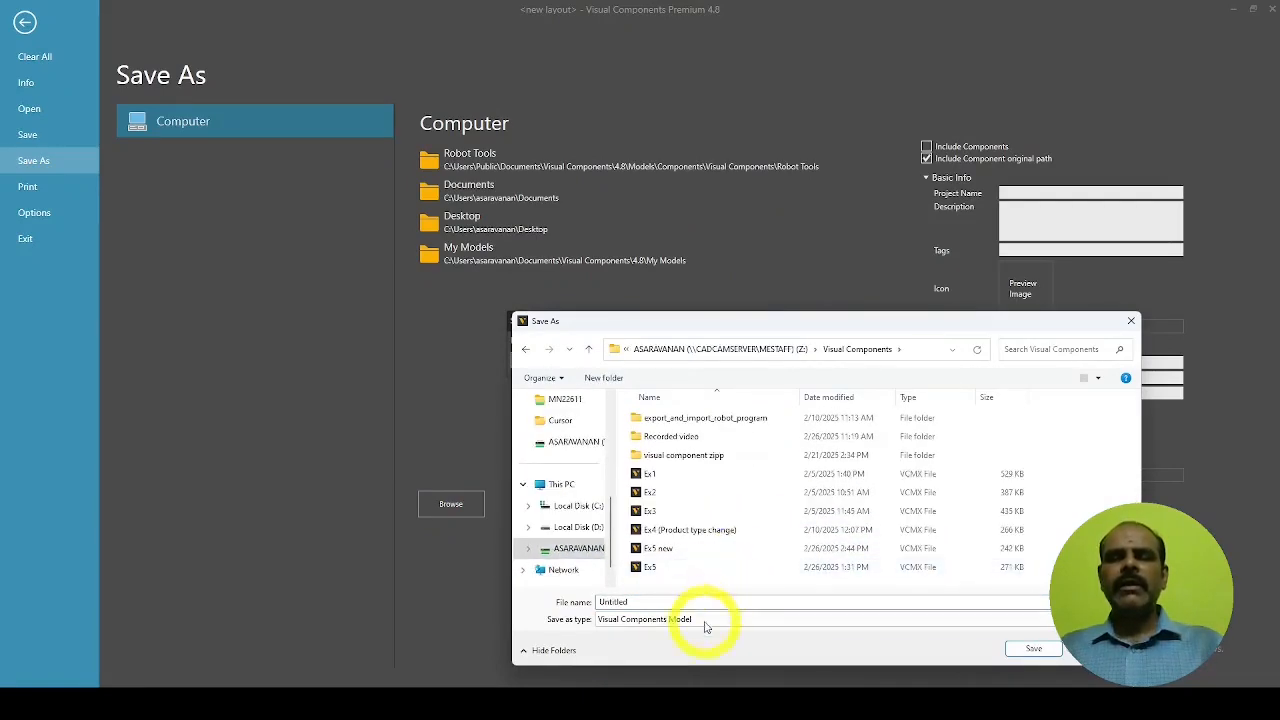
pyautogui.click(700, 605)
pyautogui.write('Sf')
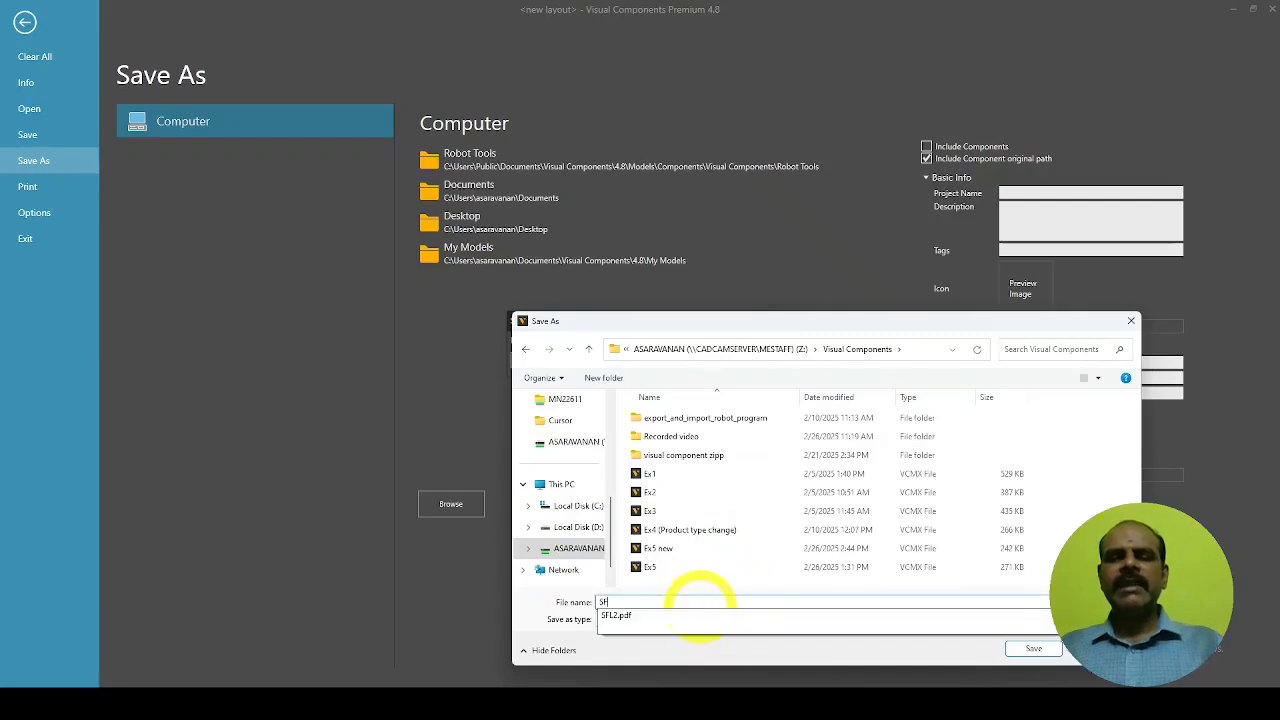
pyautogui.write('L Ex2')
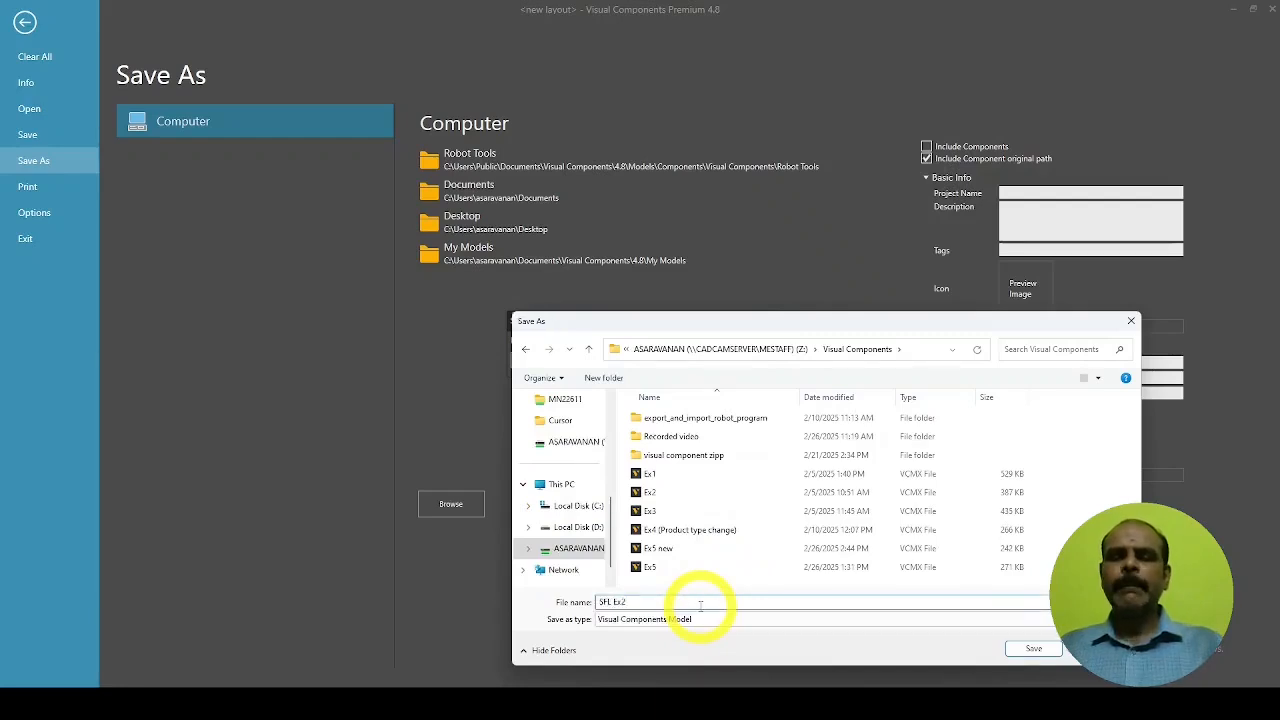
pyautogui.press('Return')
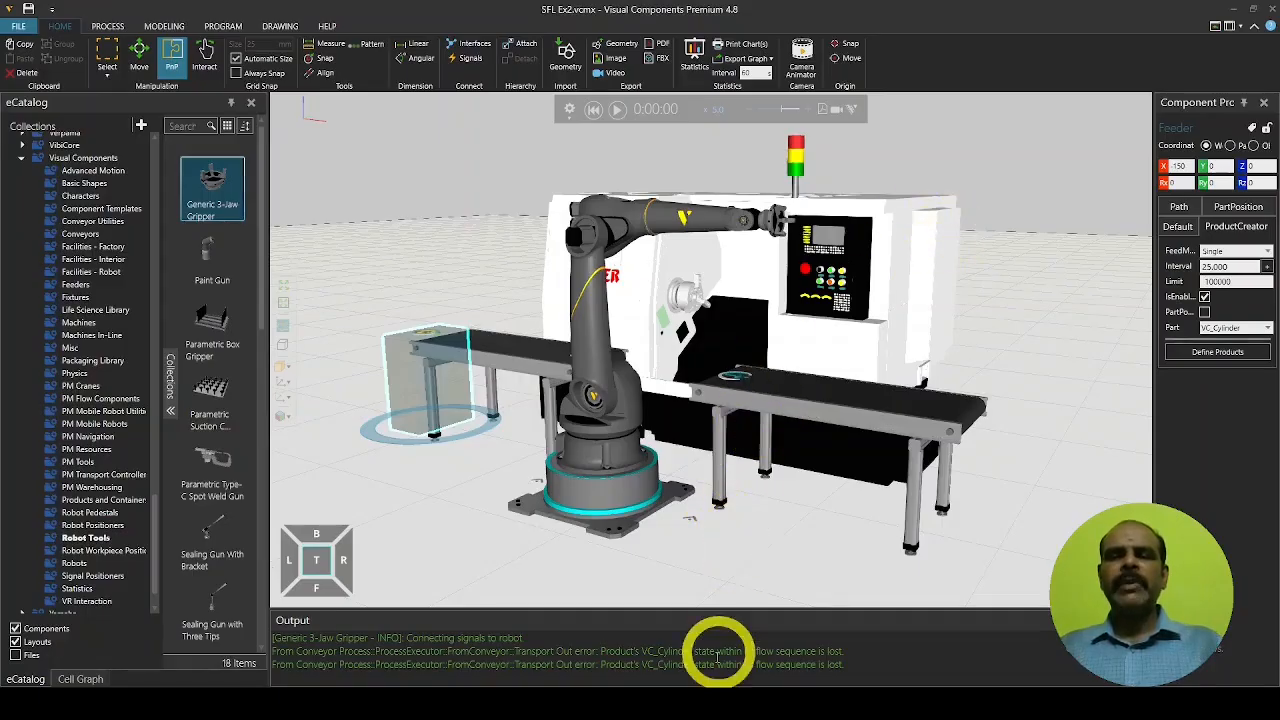
# In the Z: drive window, go into Visual Components and open SFL2.pdf
pyautogui.moveTo(668, 708)
pyautogui.moveTo(725, 653)
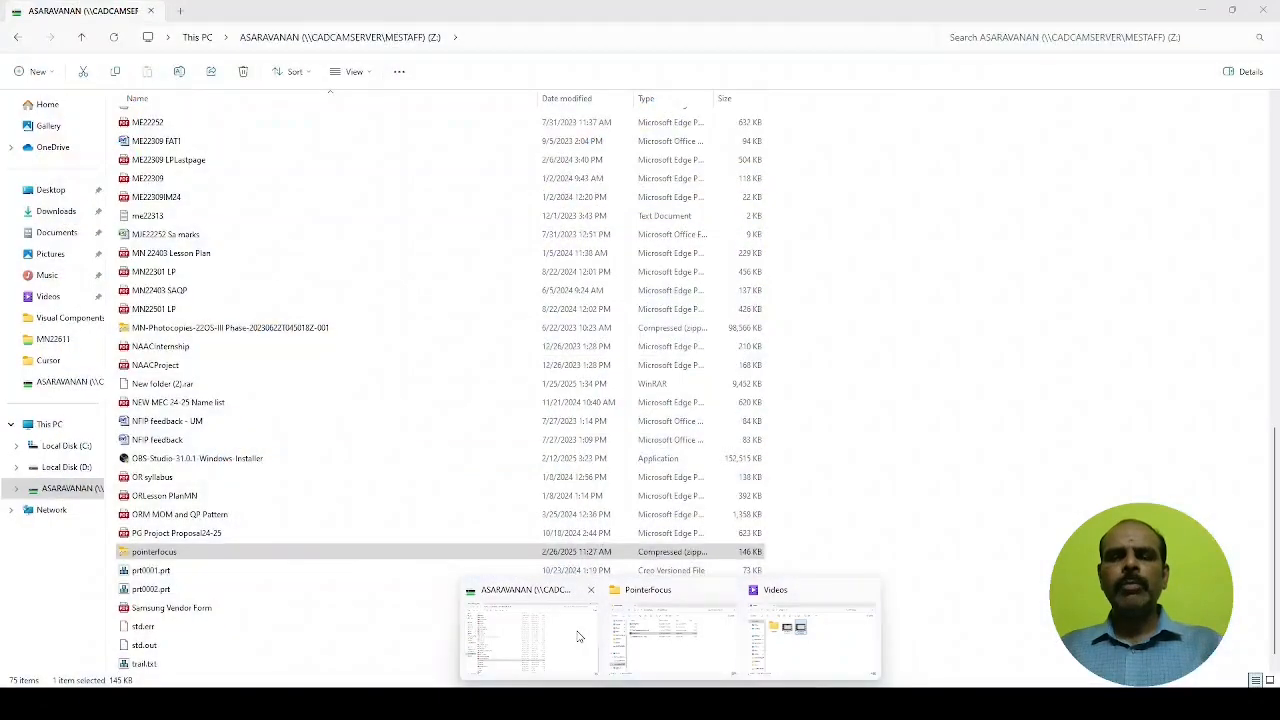
pyautogui.click(530, 630)
pyautogui.click(200, 362)
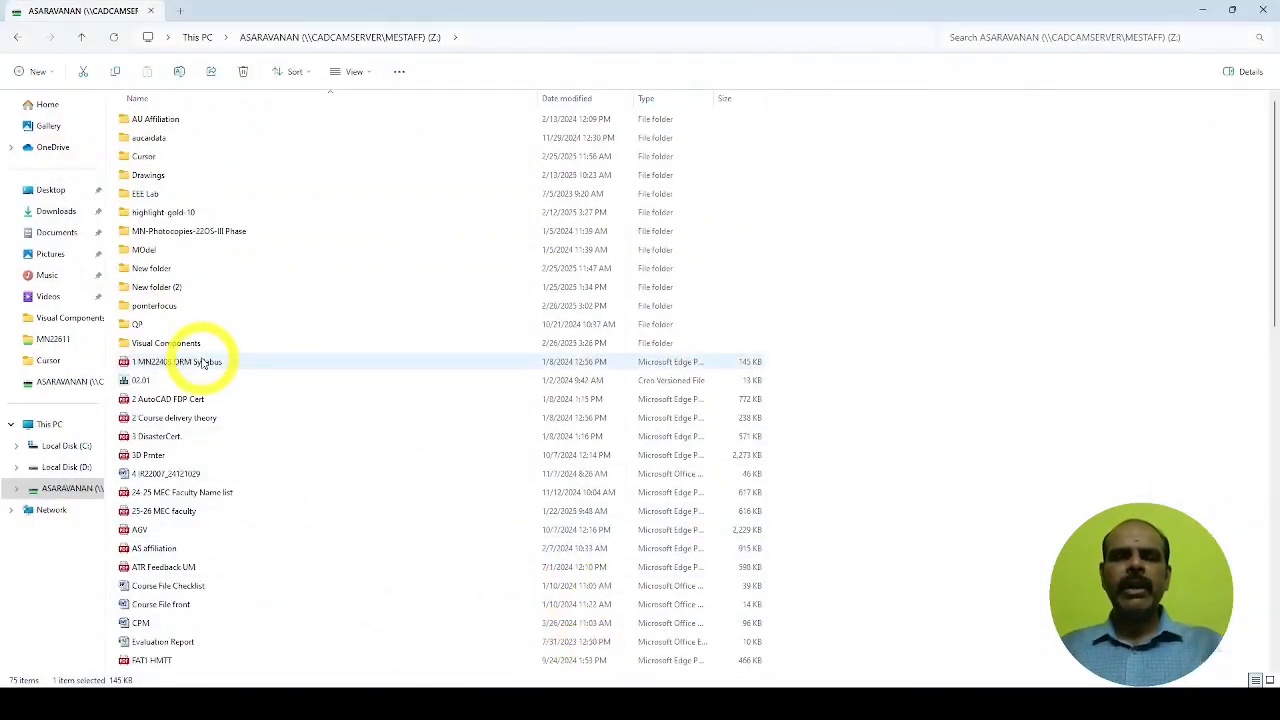
pyautogui.doubleClick(215, 342)
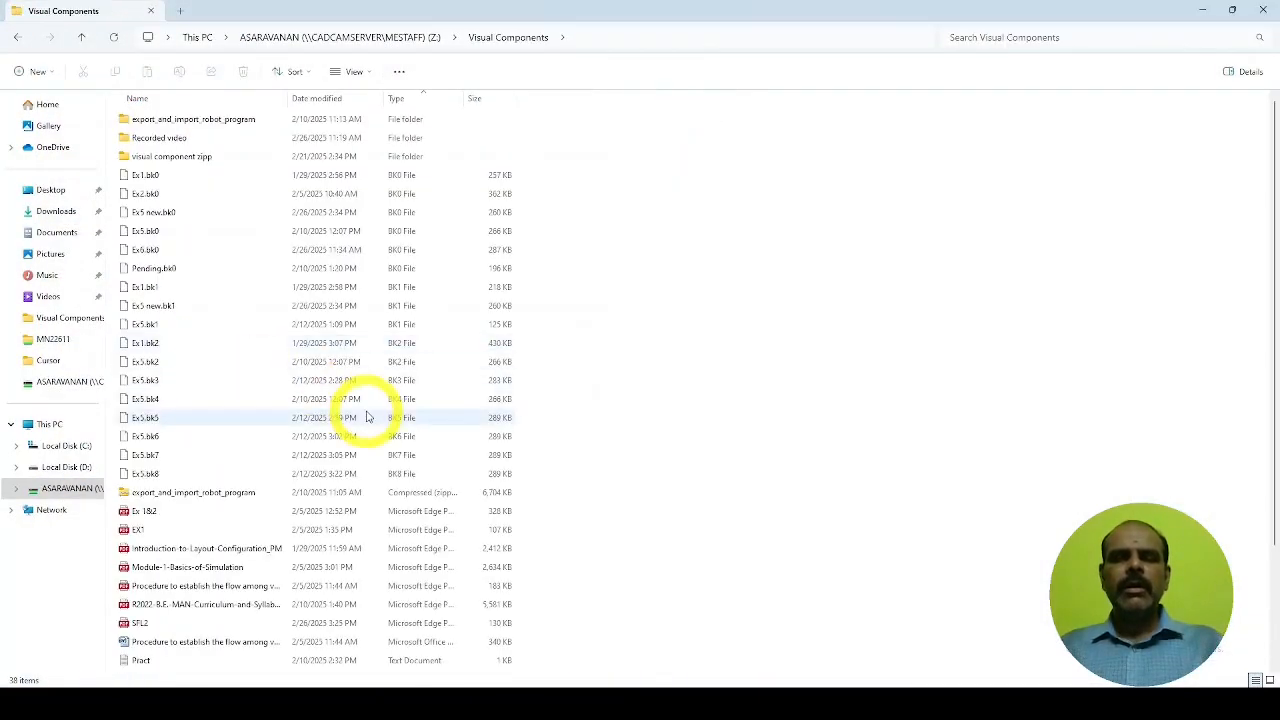
pyautogui.doubleClick(160, 623)
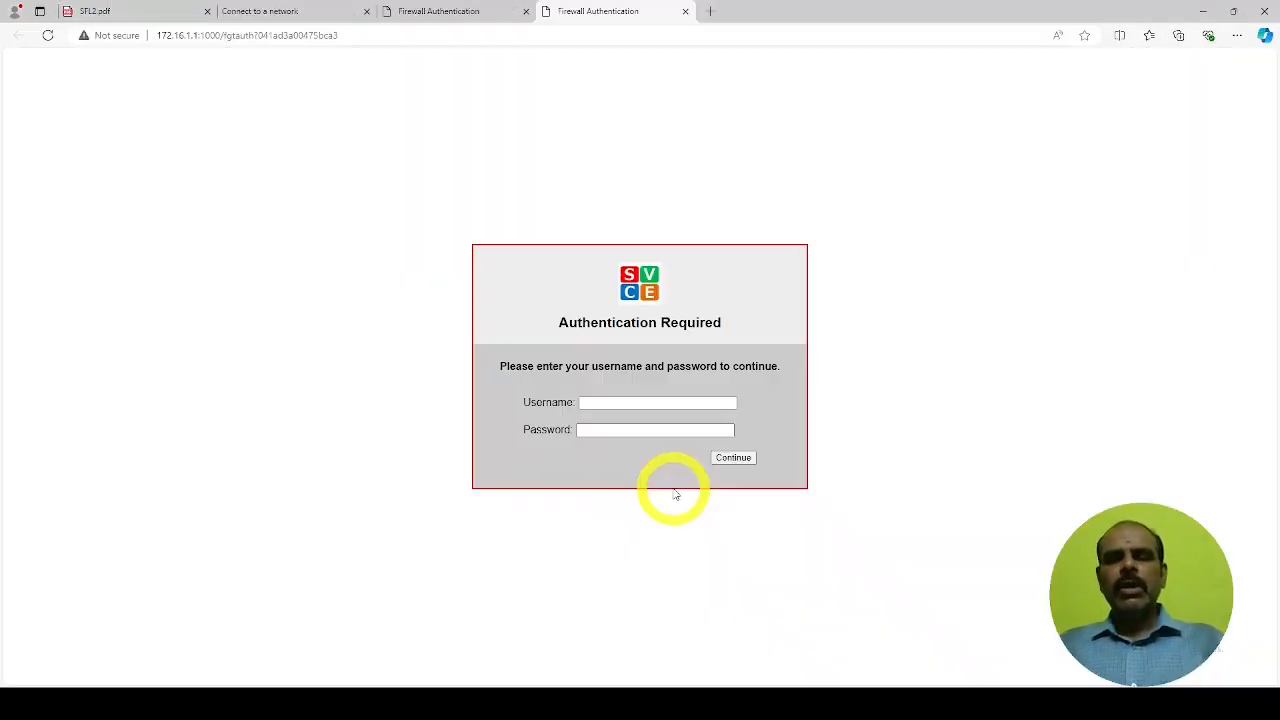
# Dismiss the Firewall Authentication tab to reveal the SFL2.pdf drawing
pyautogui.moveTo(832, 700)
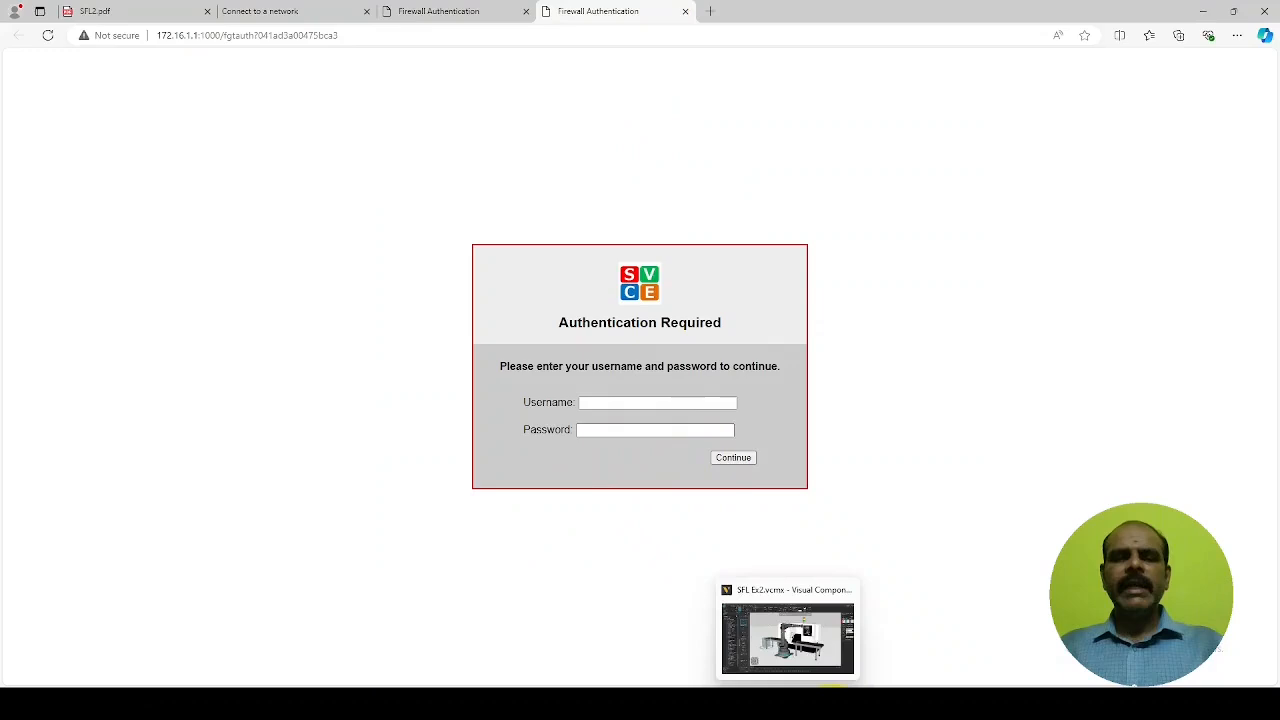
pyautogui.click(685, 11)
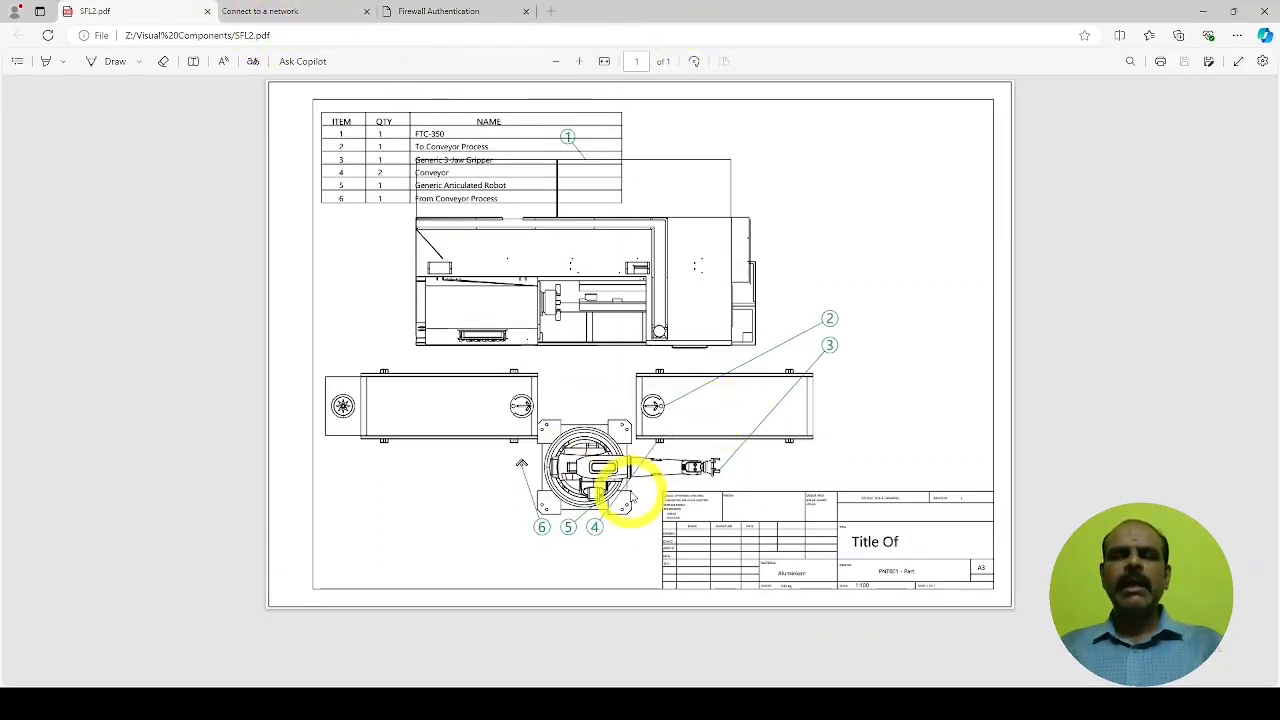